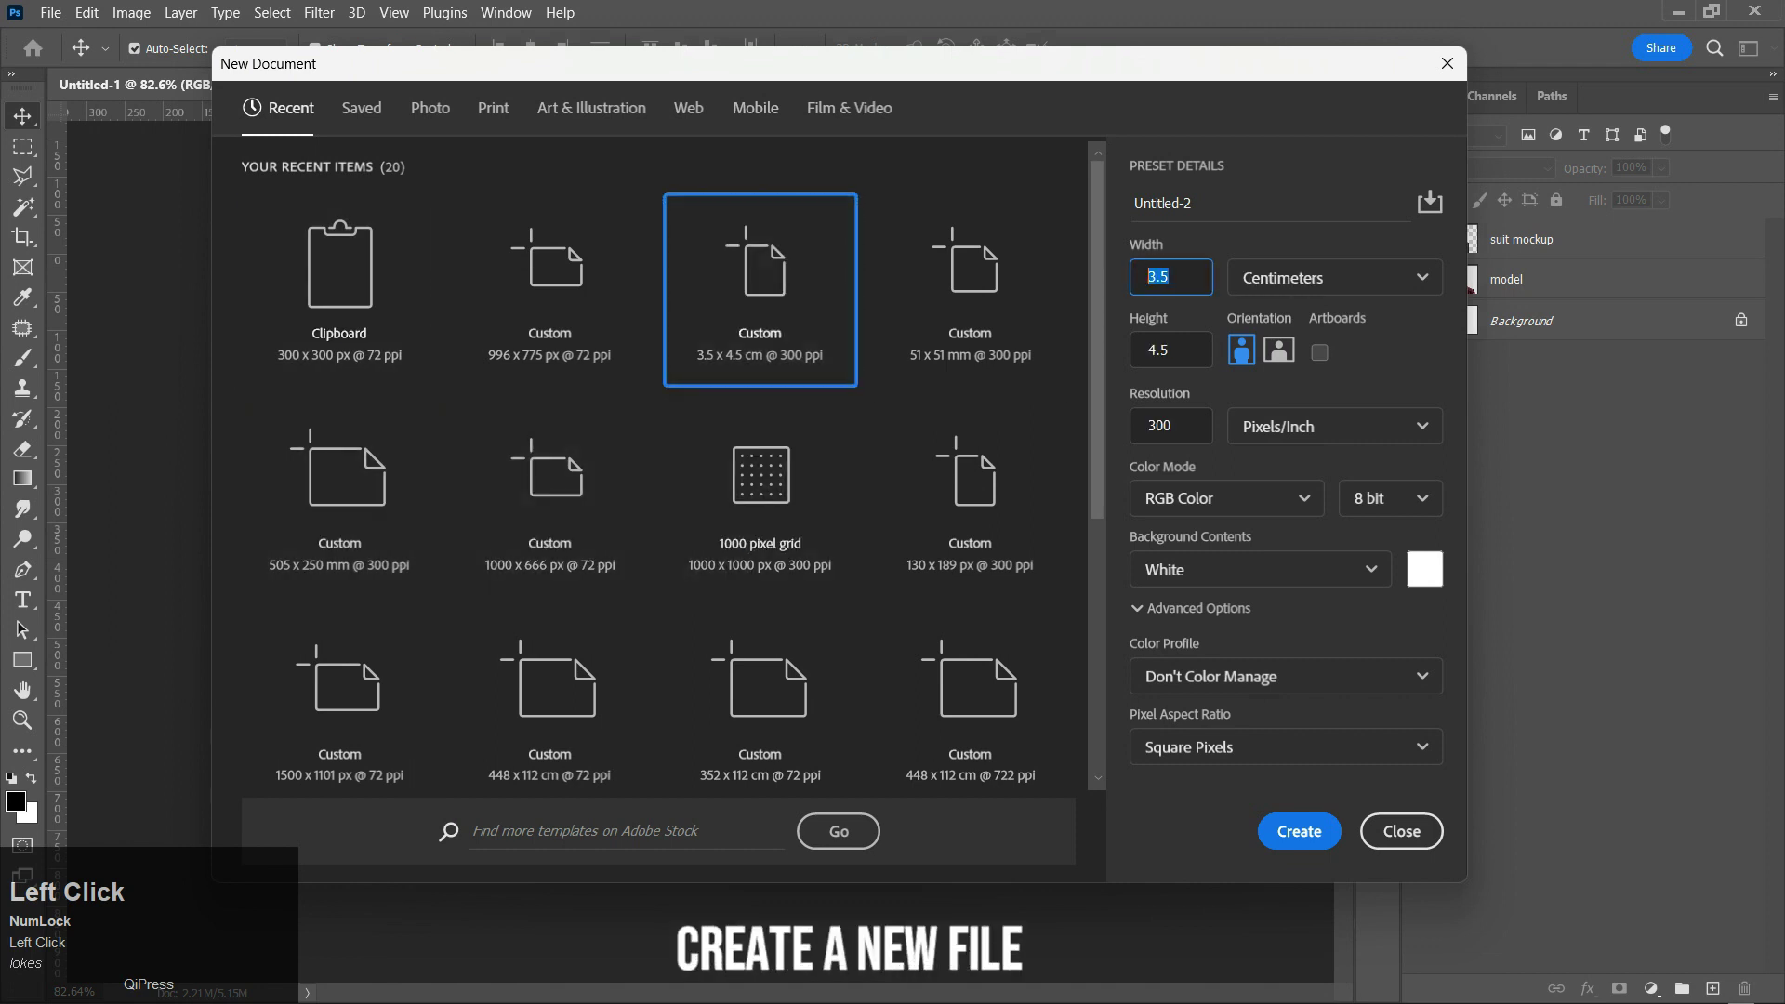
- Create a portrait document 3.5 × 4.5 cm at 300 pixels/inch, with RGB Color, 8 bit and a white background
click(1335, 278)
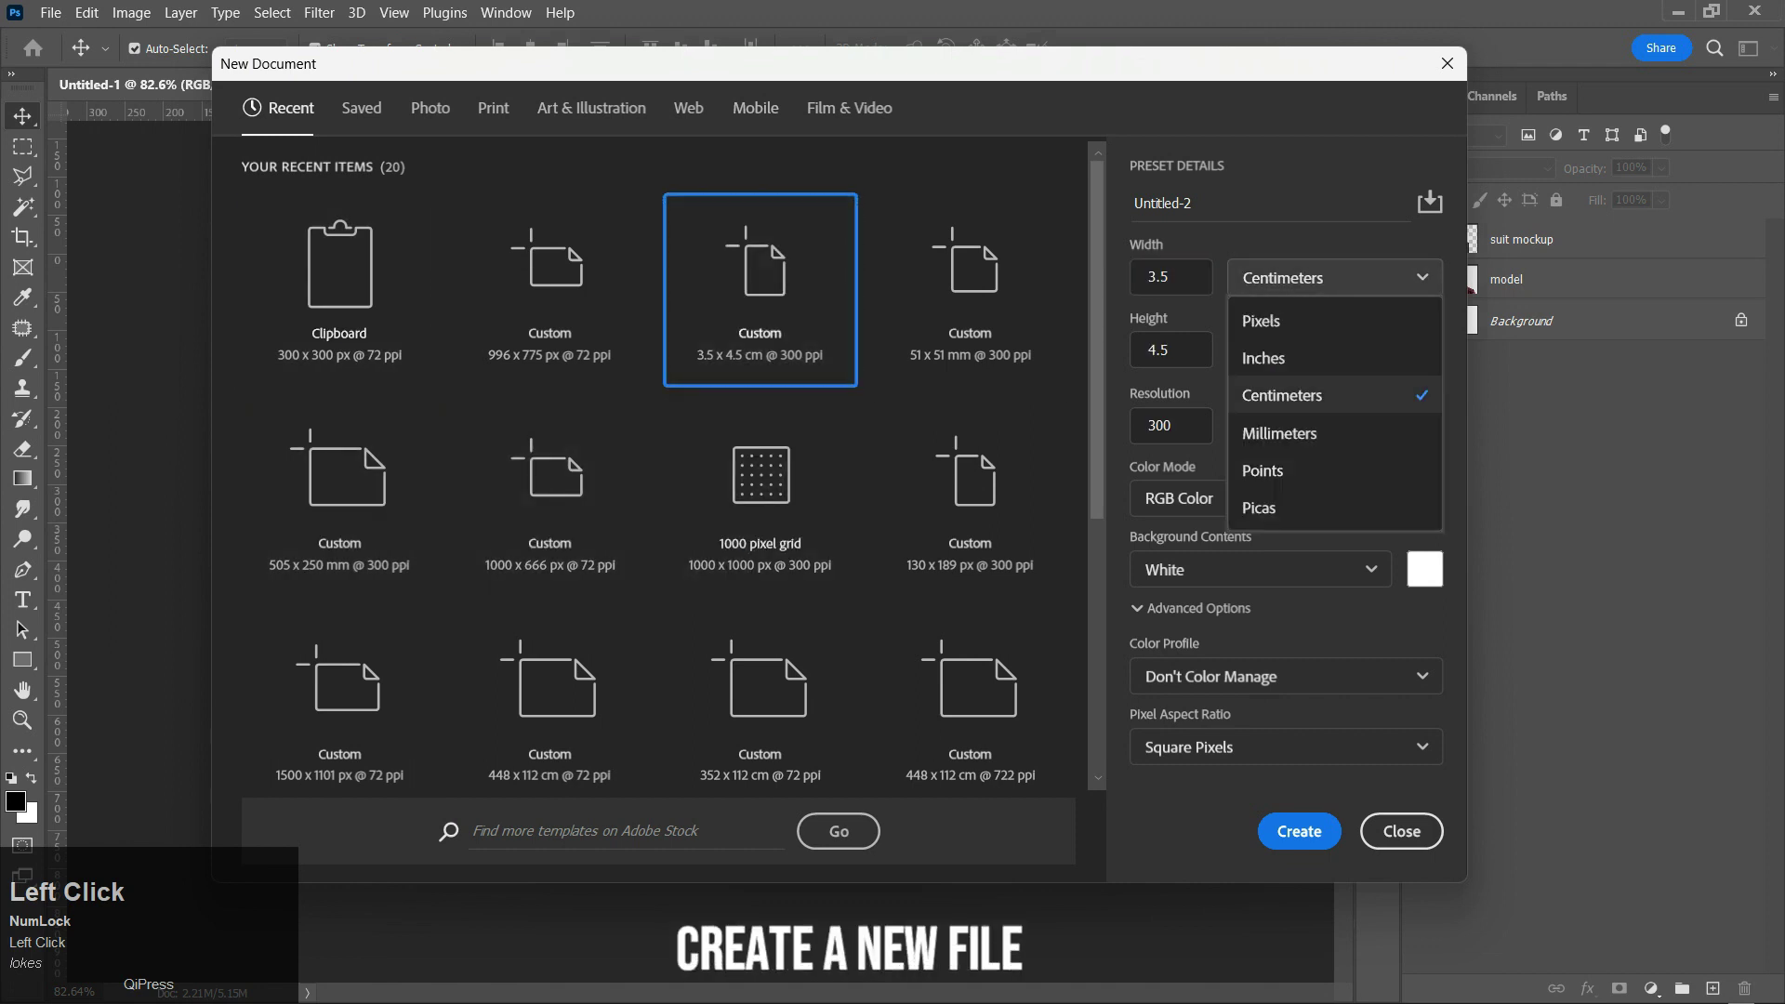
click(1335, 278)
drag(1177, 350, 1143, 350)
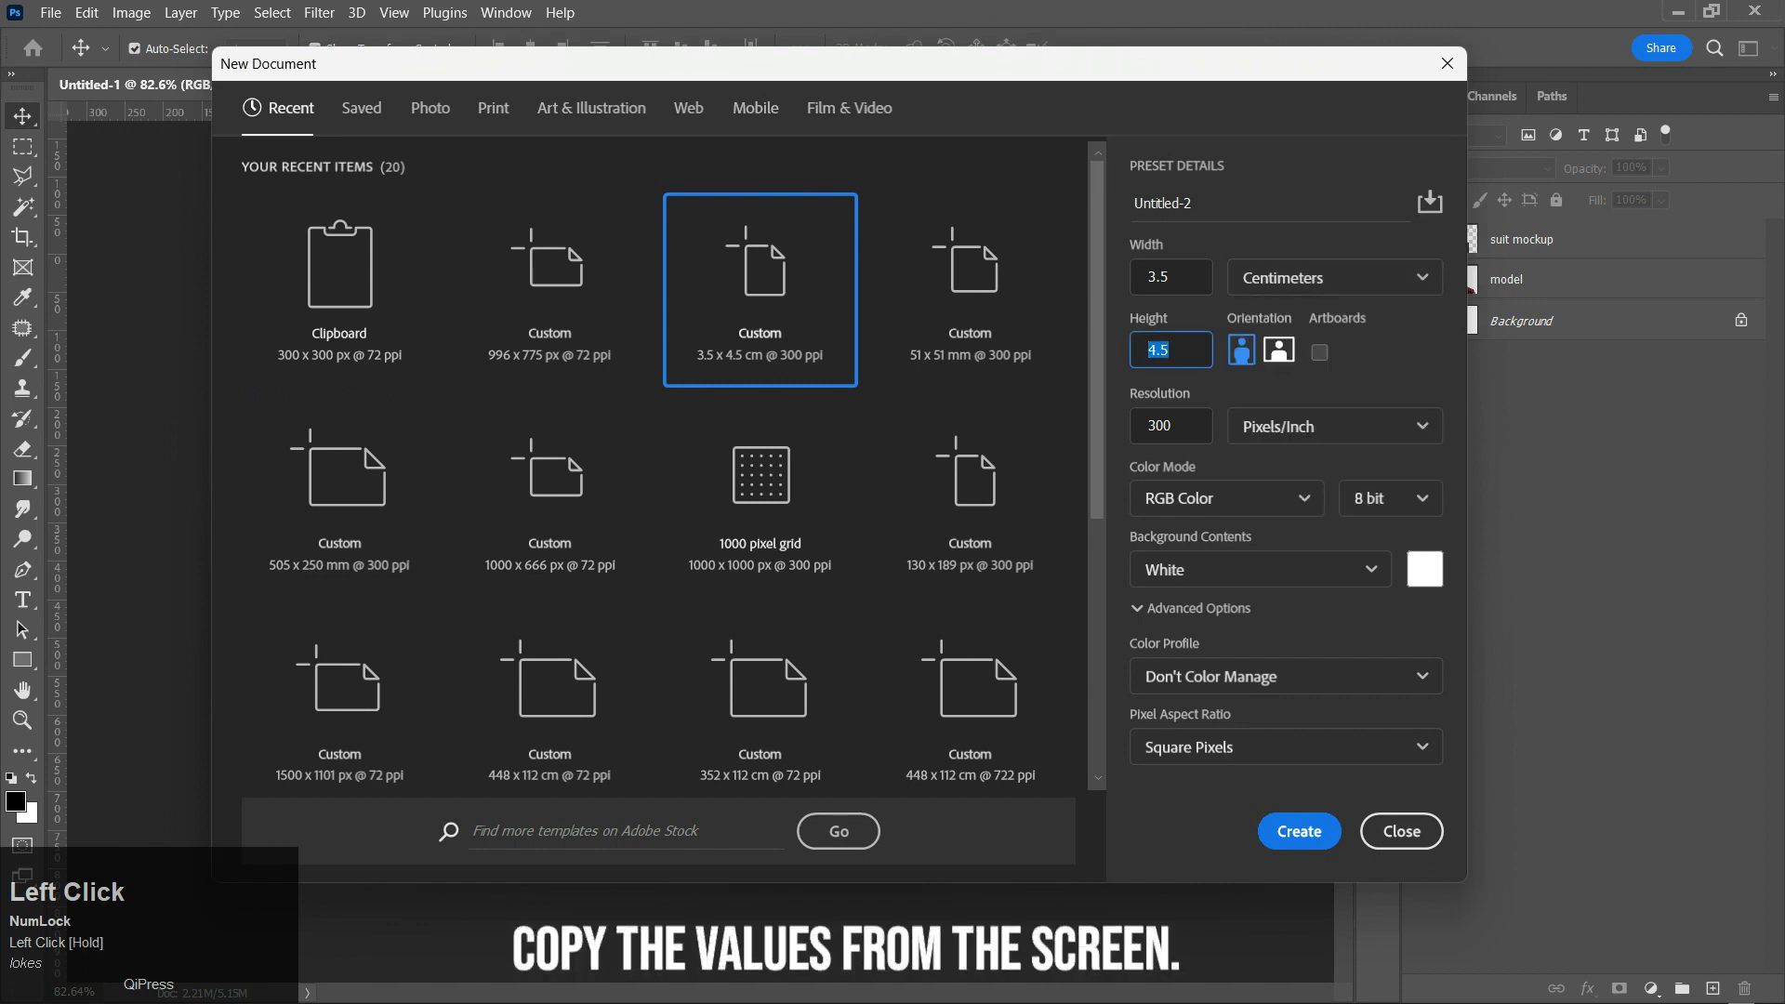
click(1280, 350)
click(1241, 350)
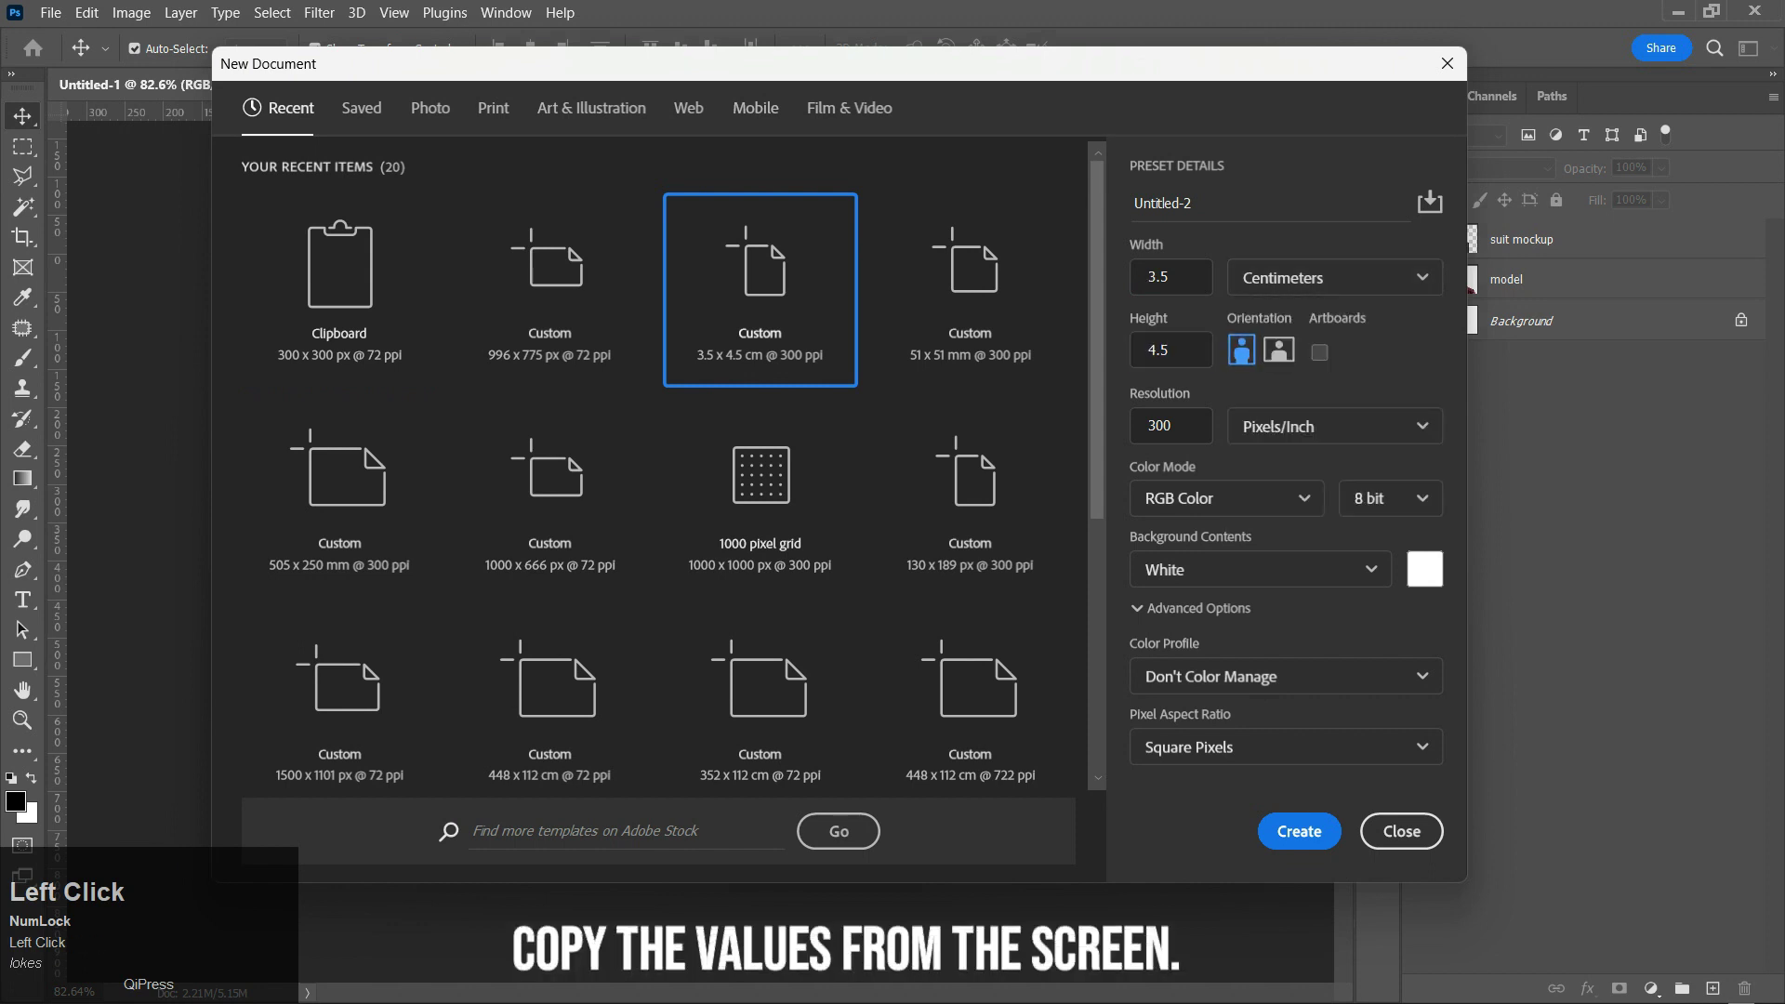
drag(1177, 426, 1144, 426)
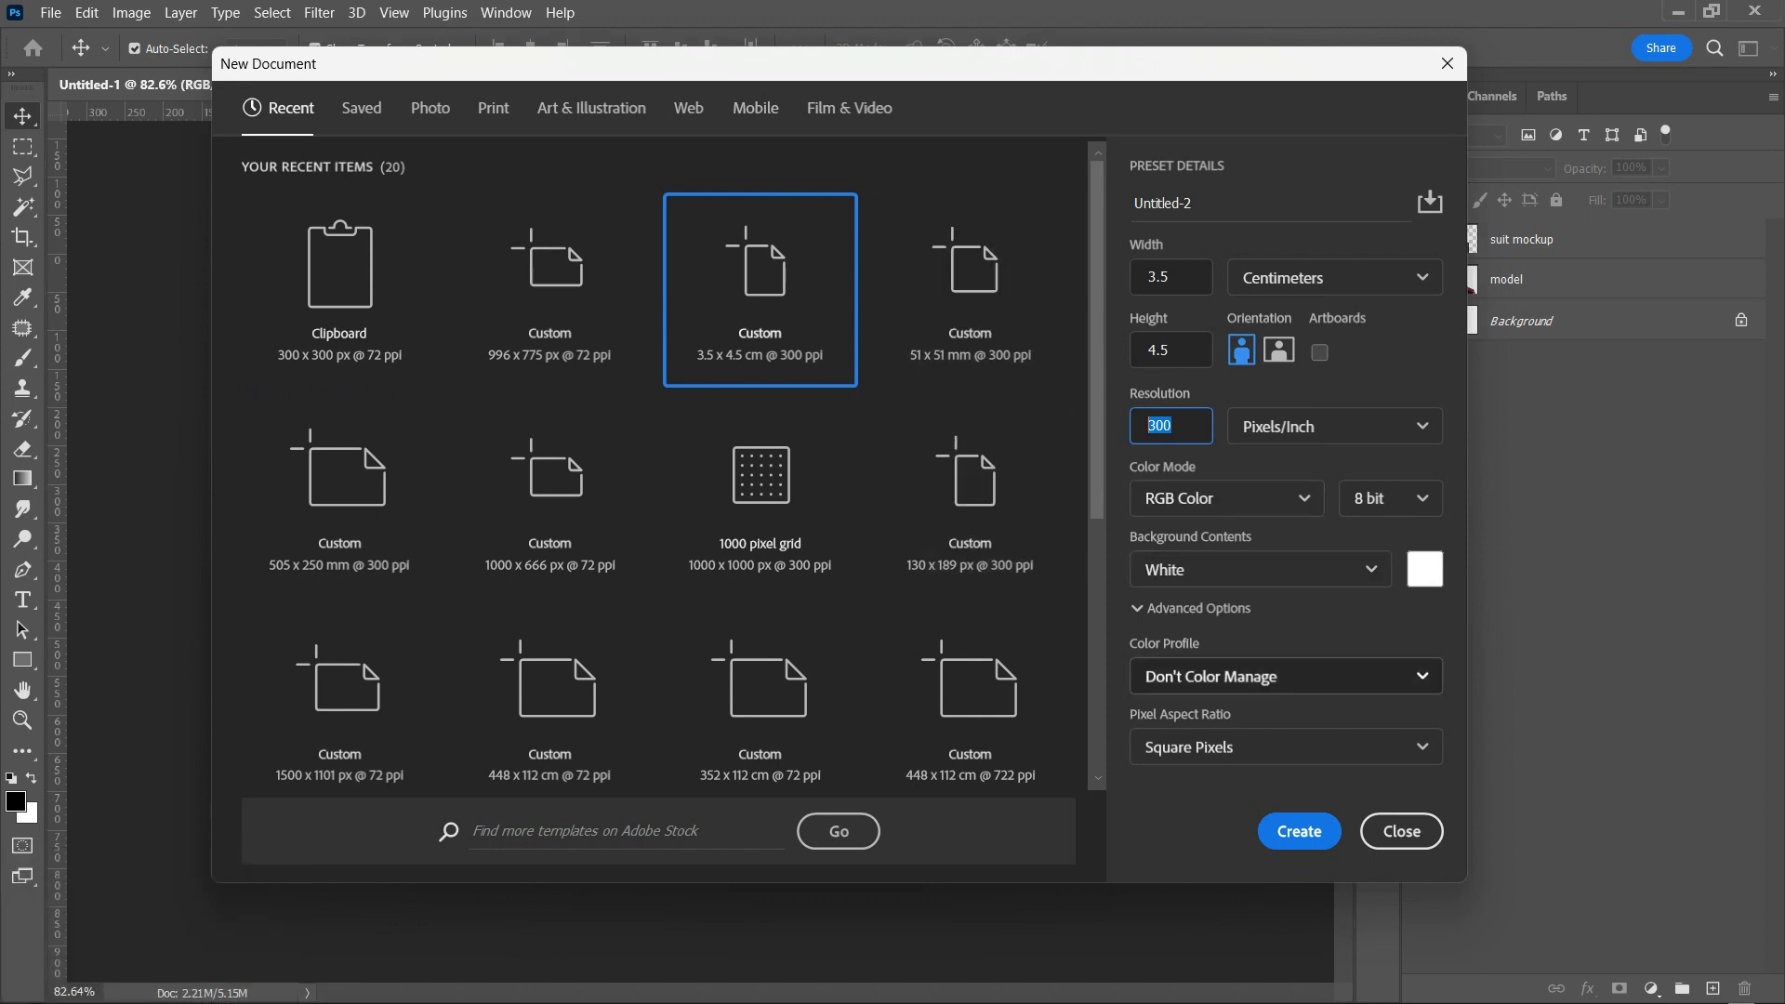
click(1299, 830)
scroll(700, 551, up, 2)
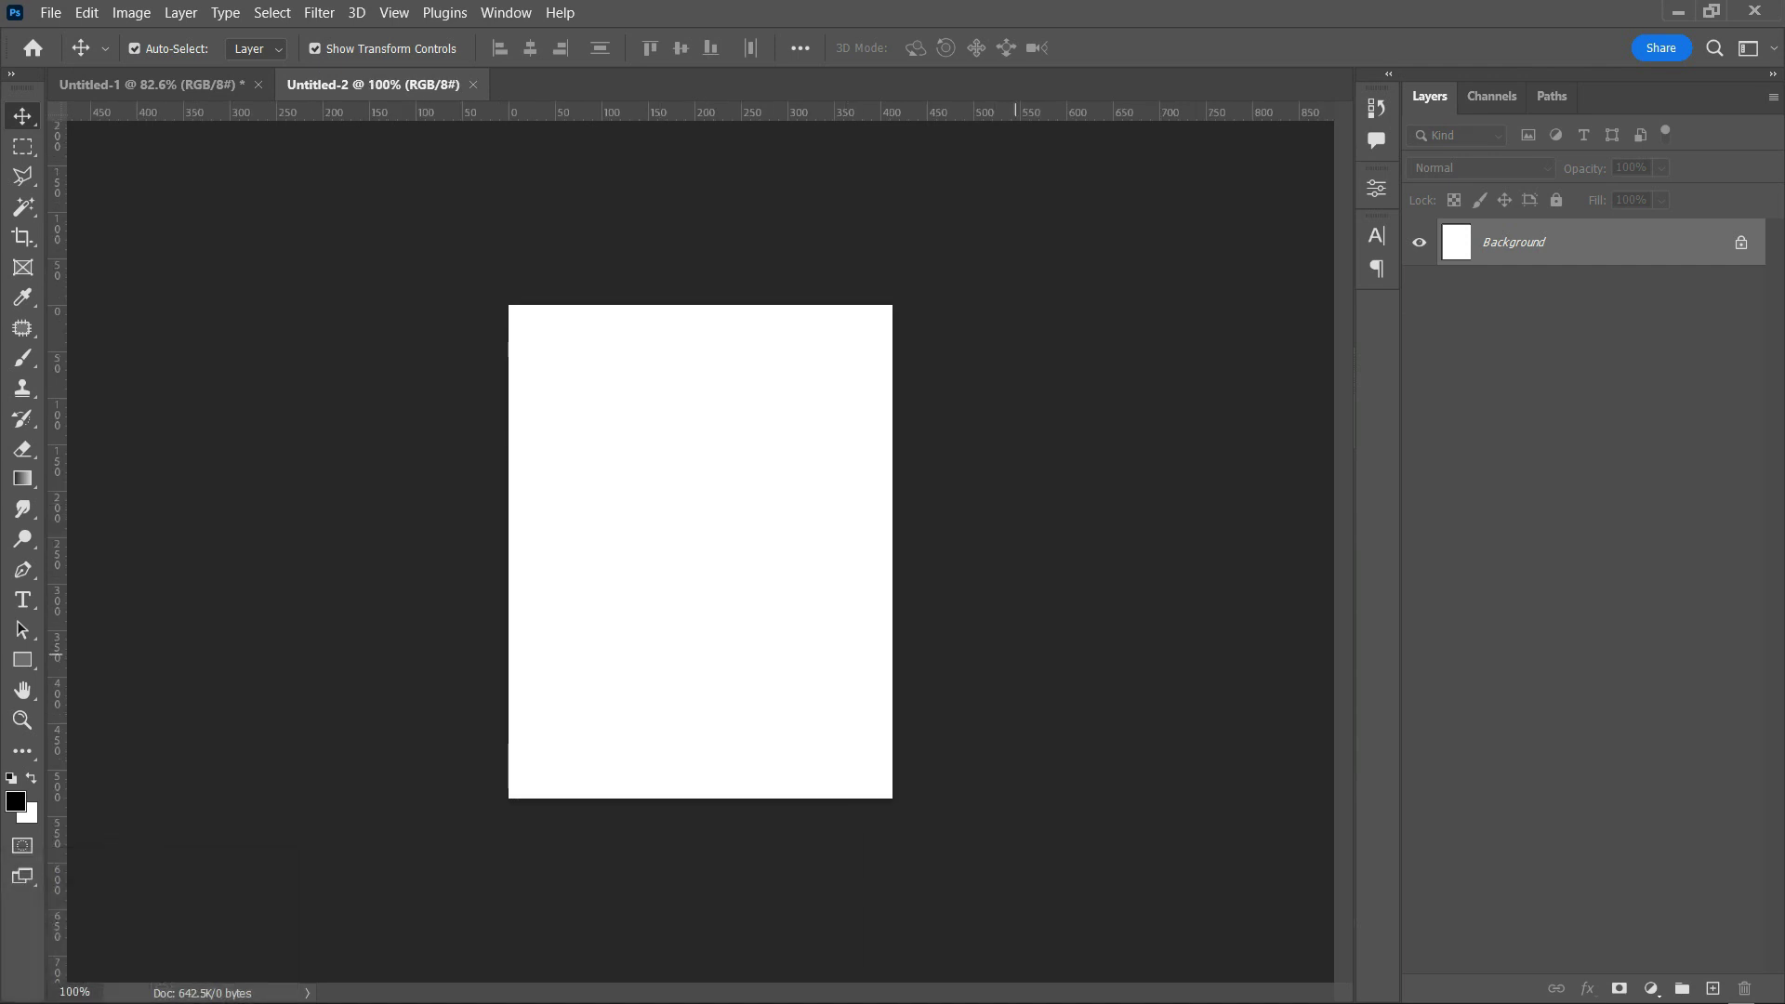
- Draw a rectangle about 414 × 533 px with 0 px corner radius over the whole canvas, aligning its left side to the canvas edge
click(22, 659)
right_click(22, 659)
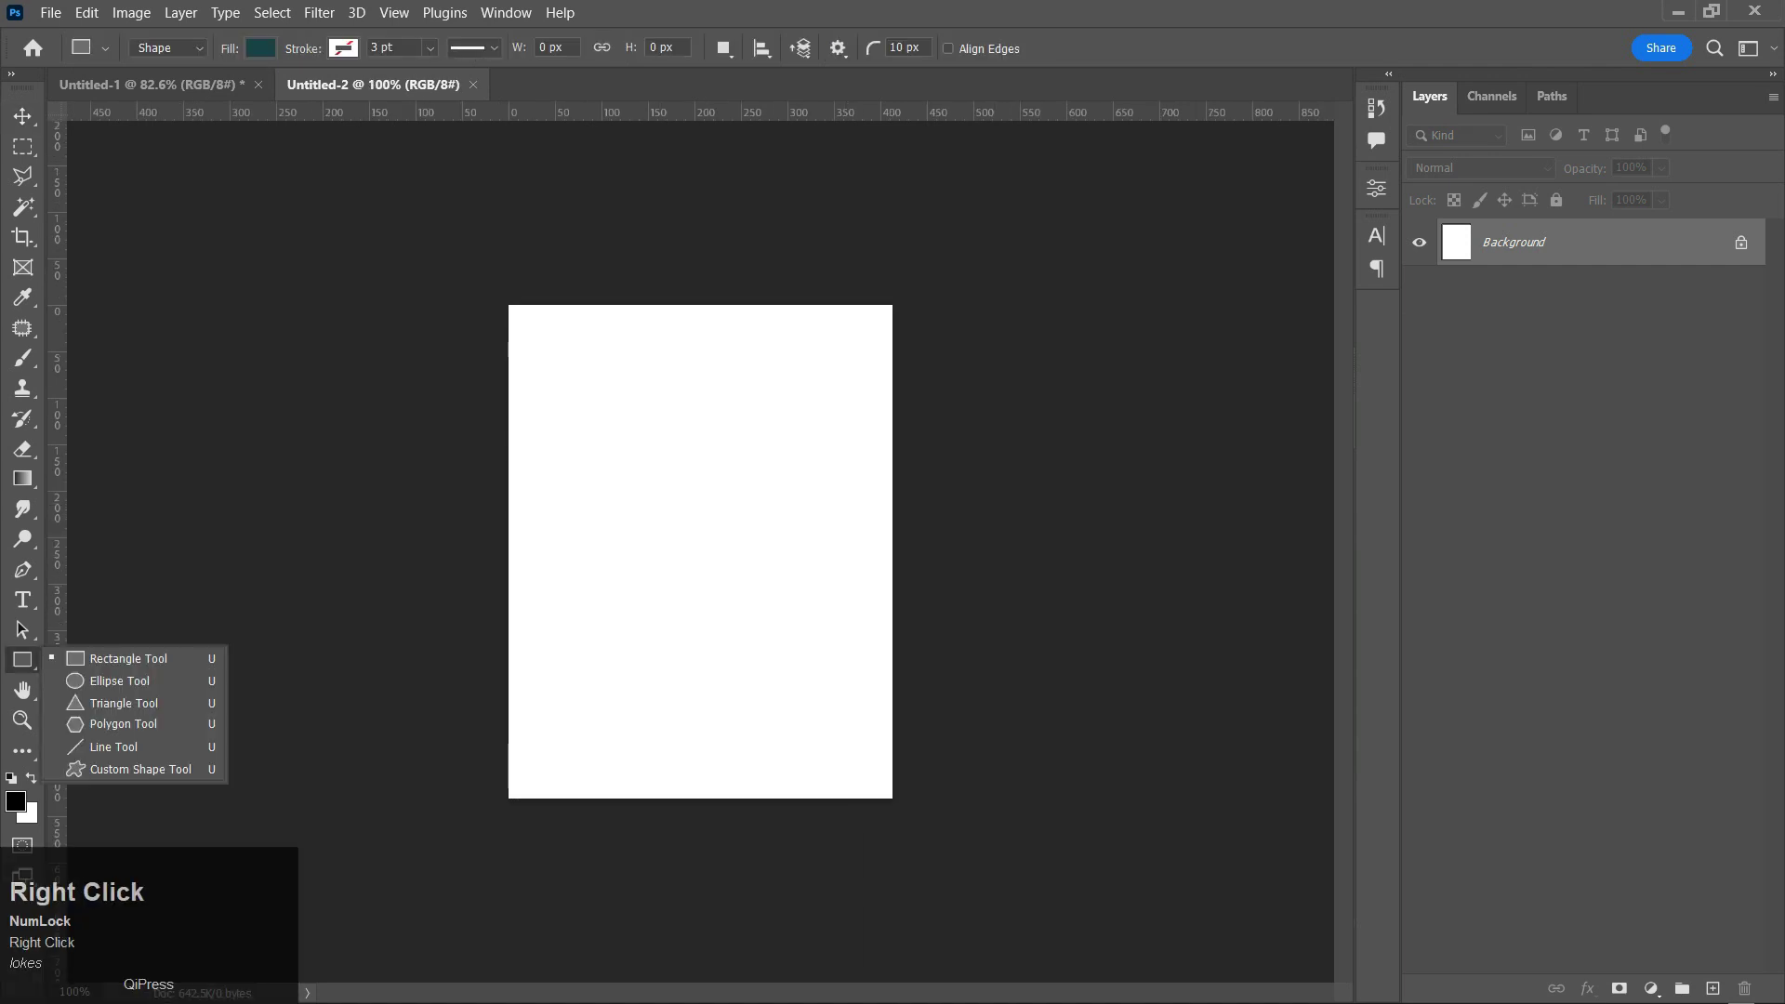
click(131, 658)
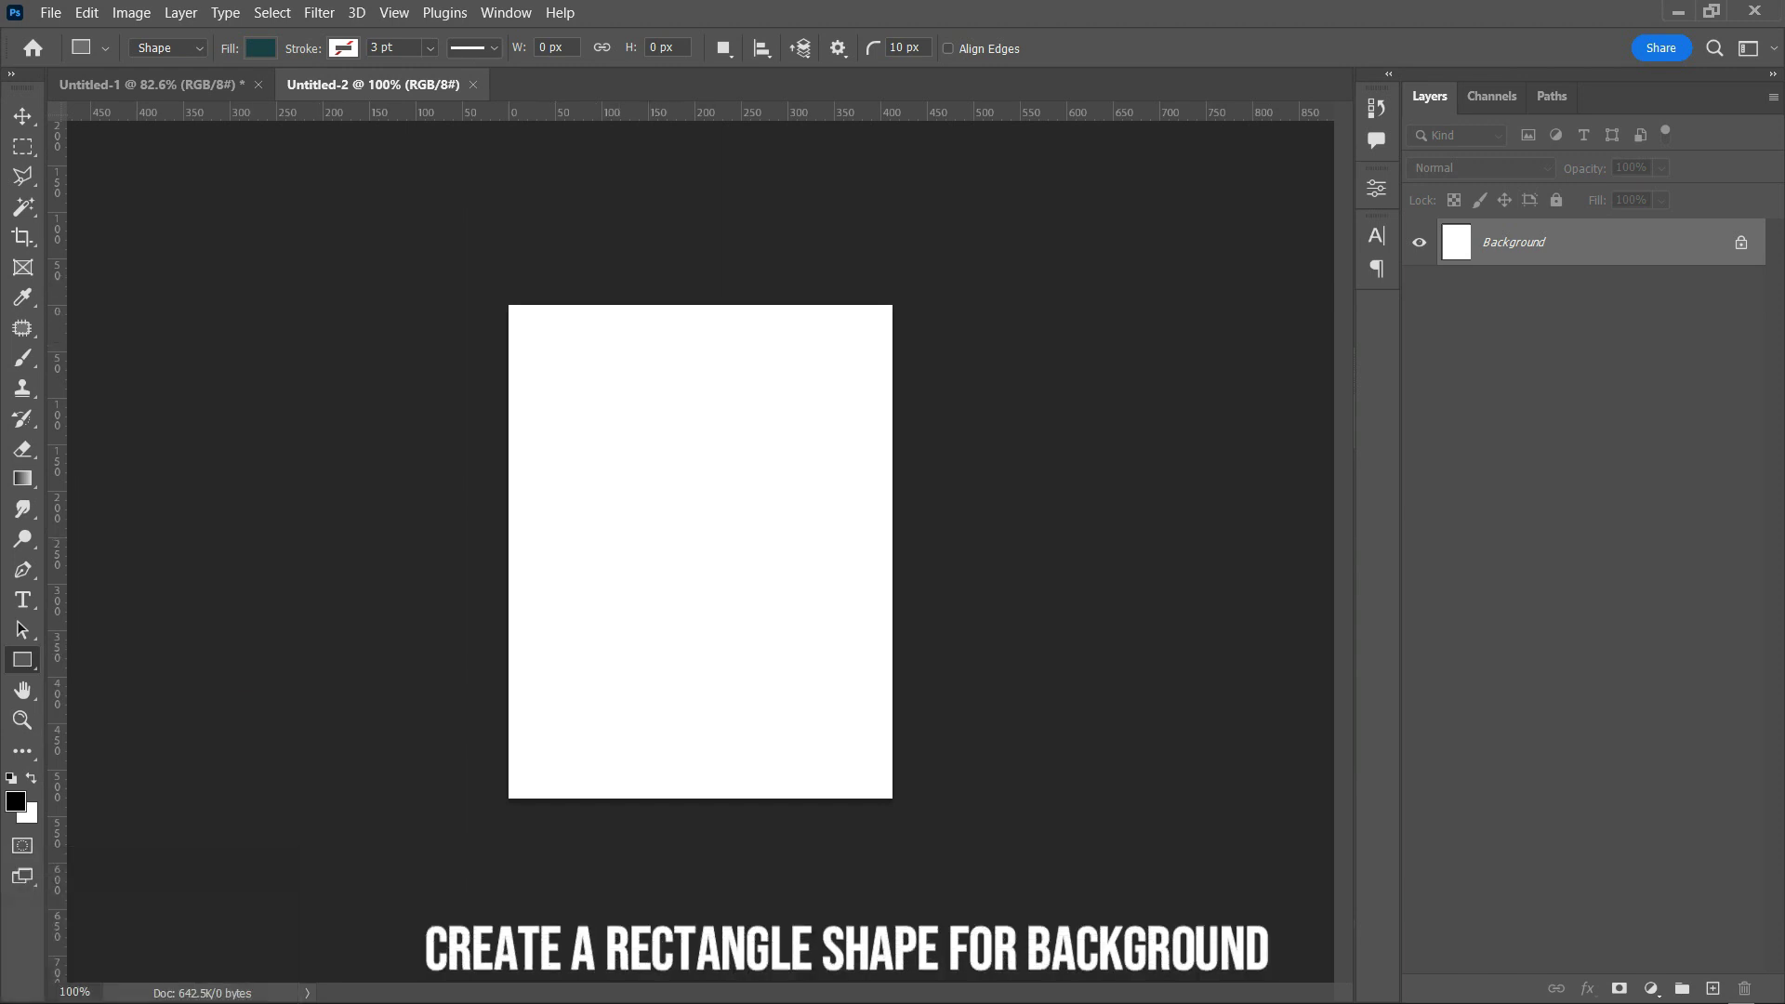
drag(873, 48, 814, 50)
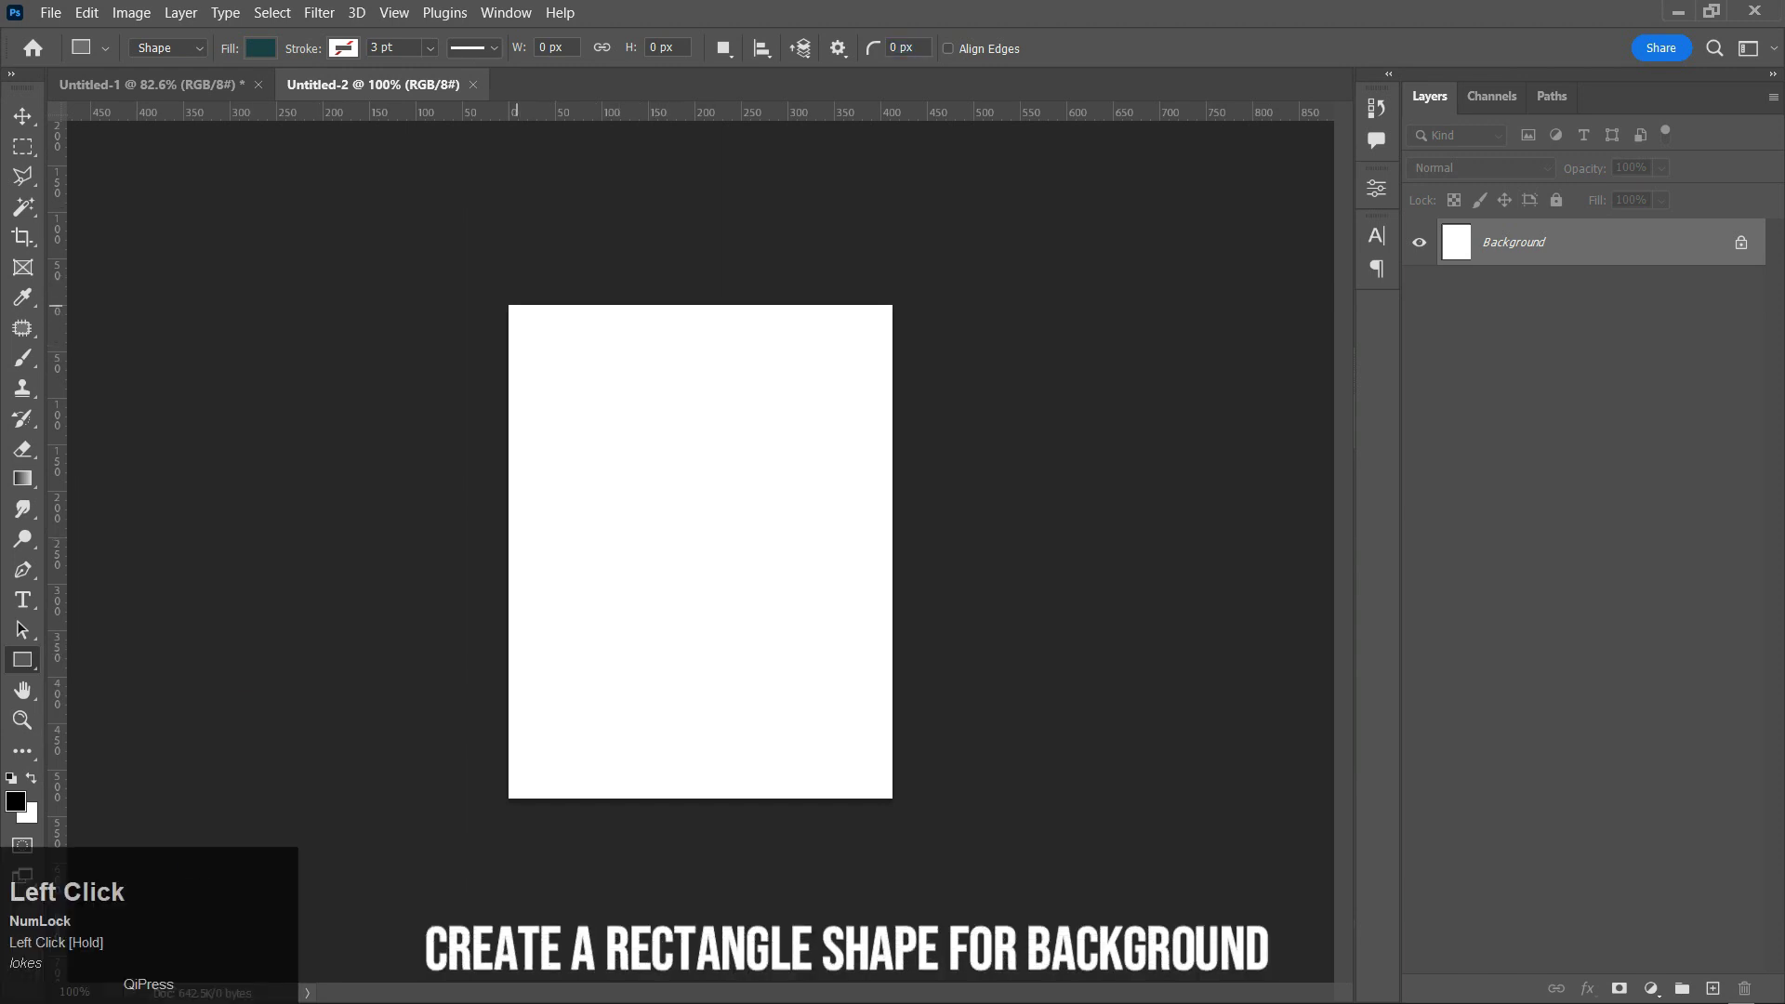
drag(512, 306, 893, 800)
scroll(703, 550, up, 4)
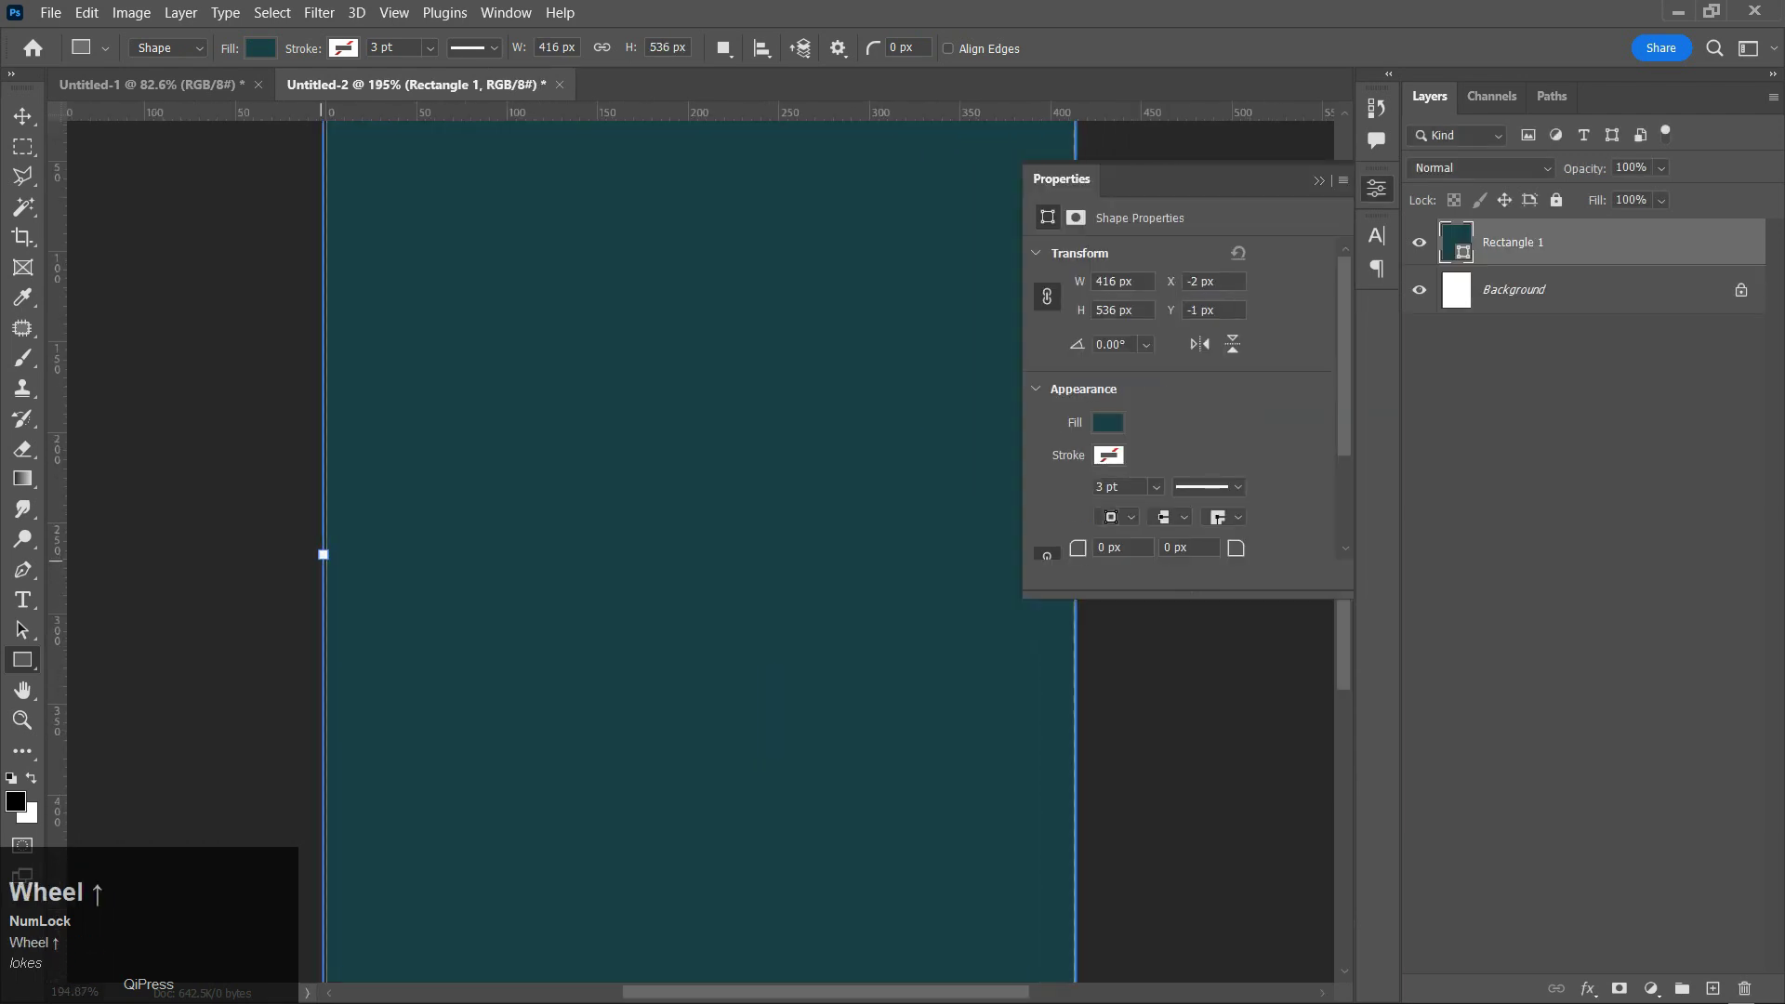
drag(322, 556, 326, 556)
- Fill the canvas-sized rectangle with the recently used bright blue
scroll(393, 612, down, 4)
scroll(701, 561, up, 1)
click(1107, 422)
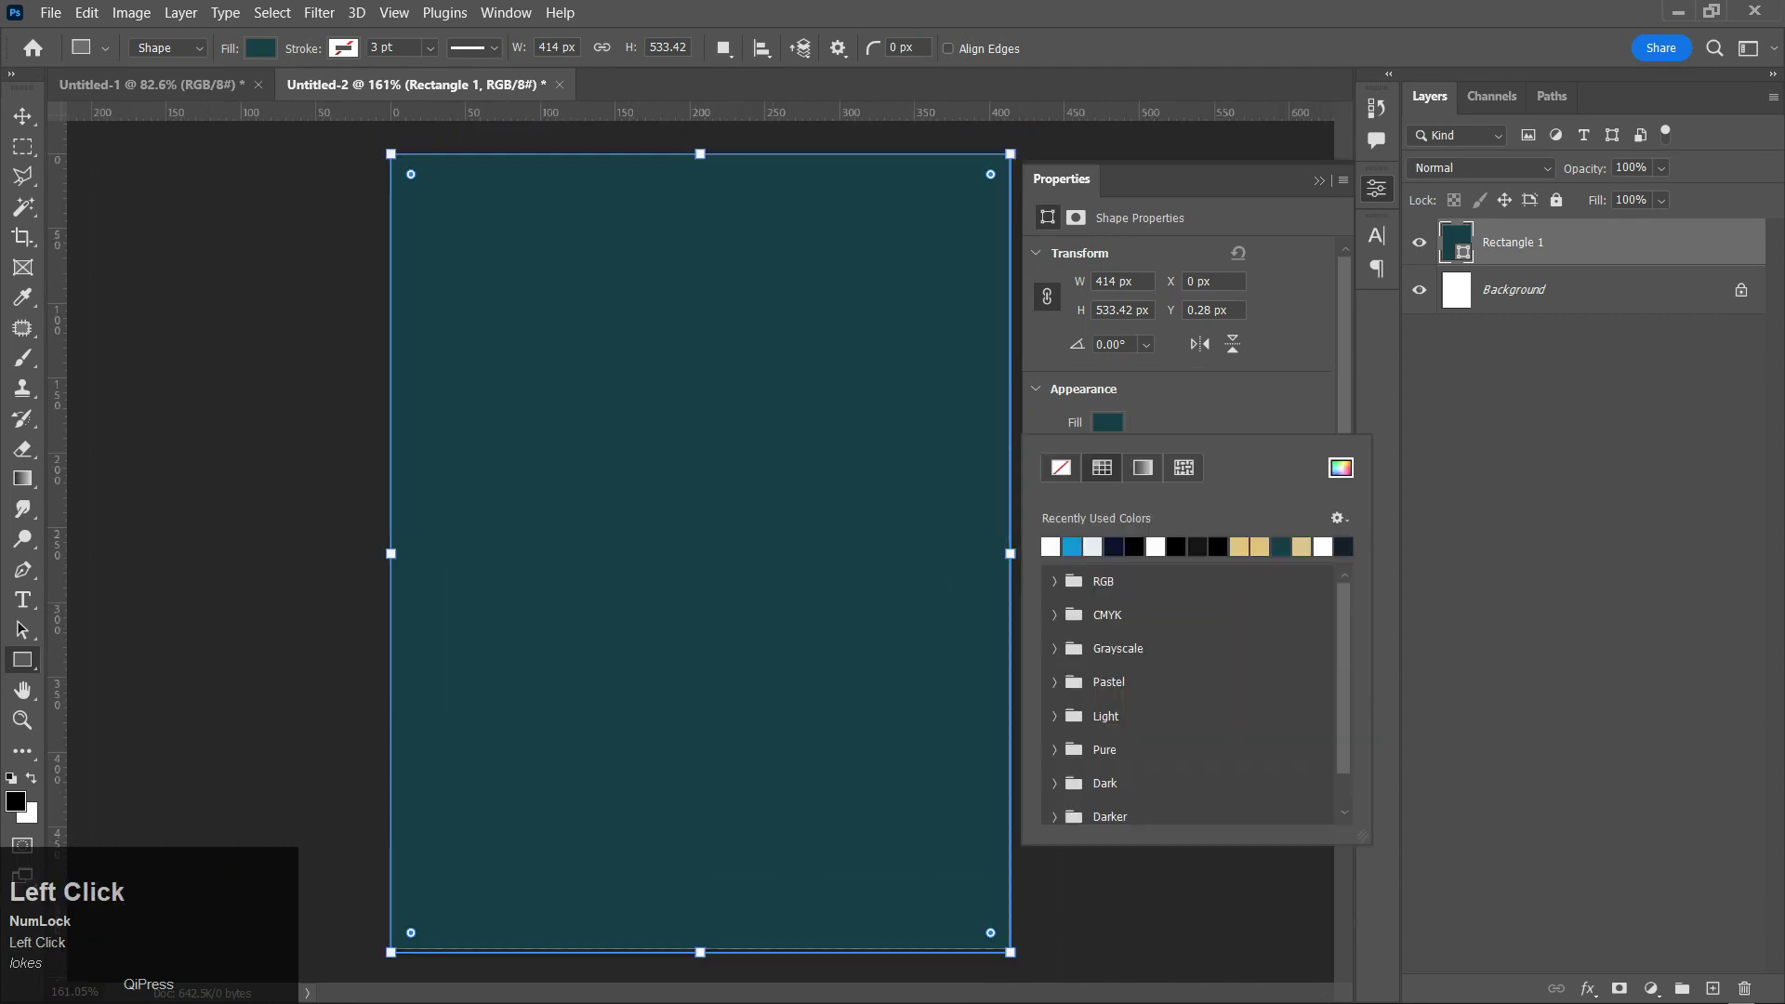
click(1071, 546)
scroll(700, 552, down, 1)
- Centre the blue rectangle on the canvas horizontally and vertically, and deselect it
key(v)
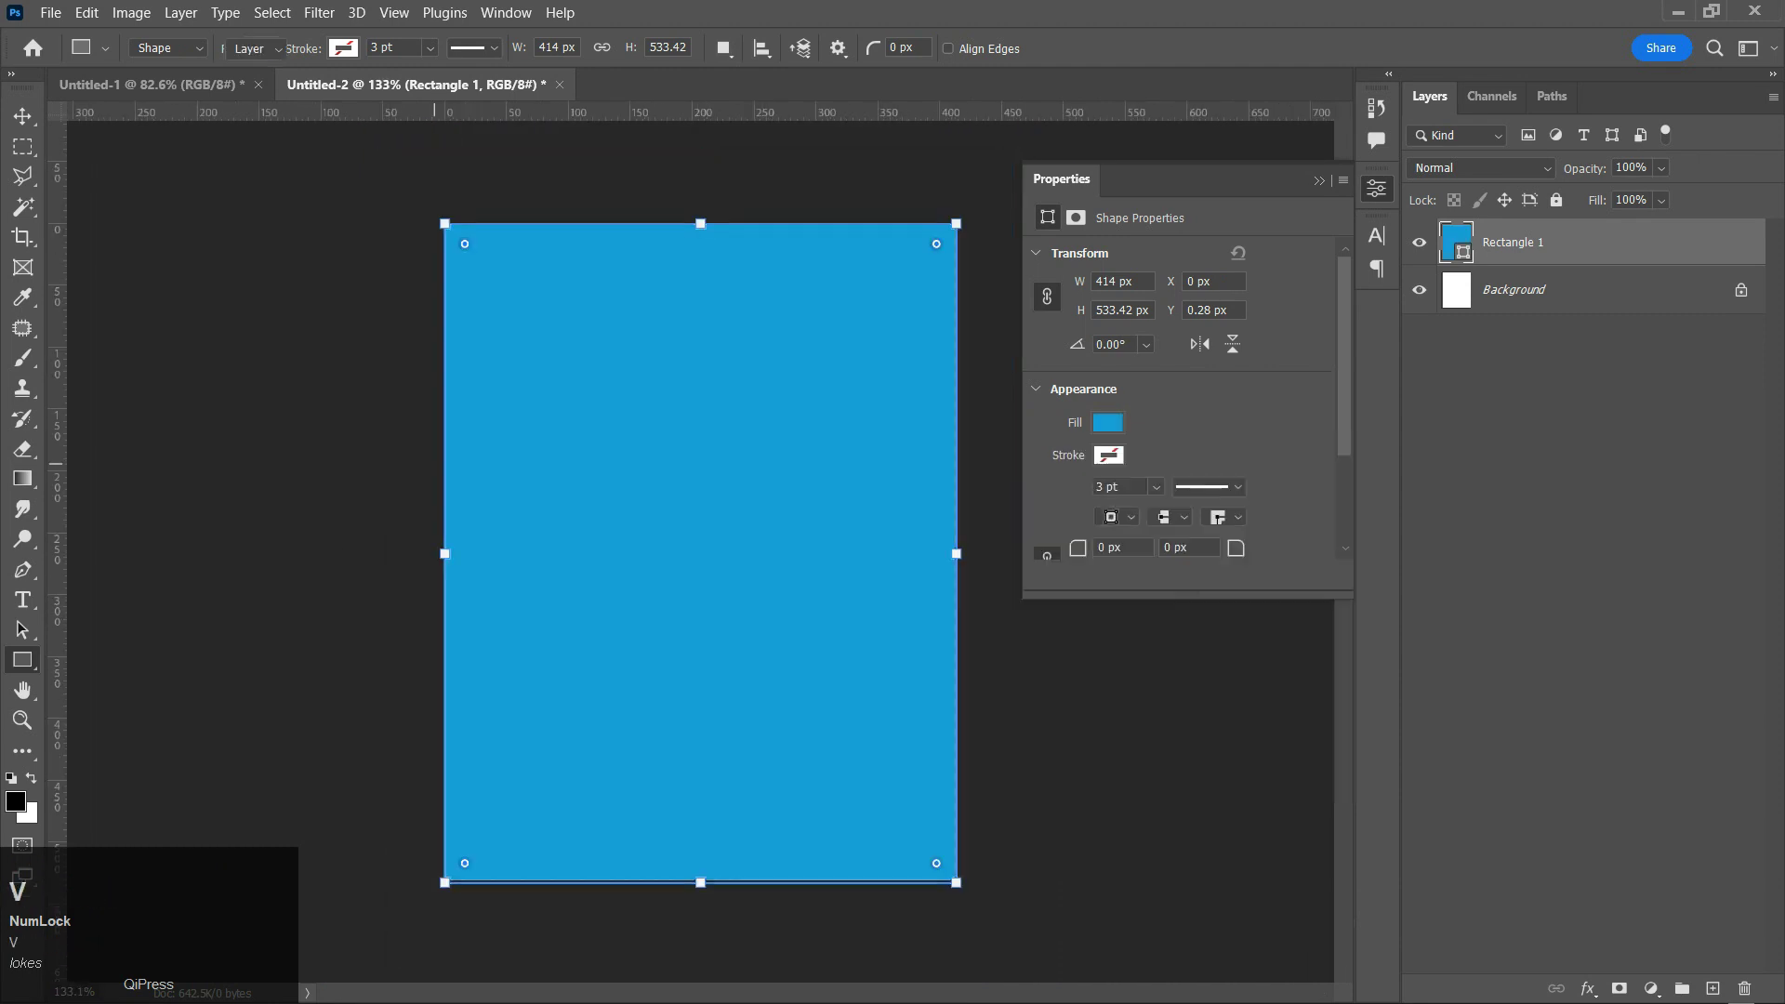
click(377, 426)
click(700, 546)
scroll(699, 547, up, 1)
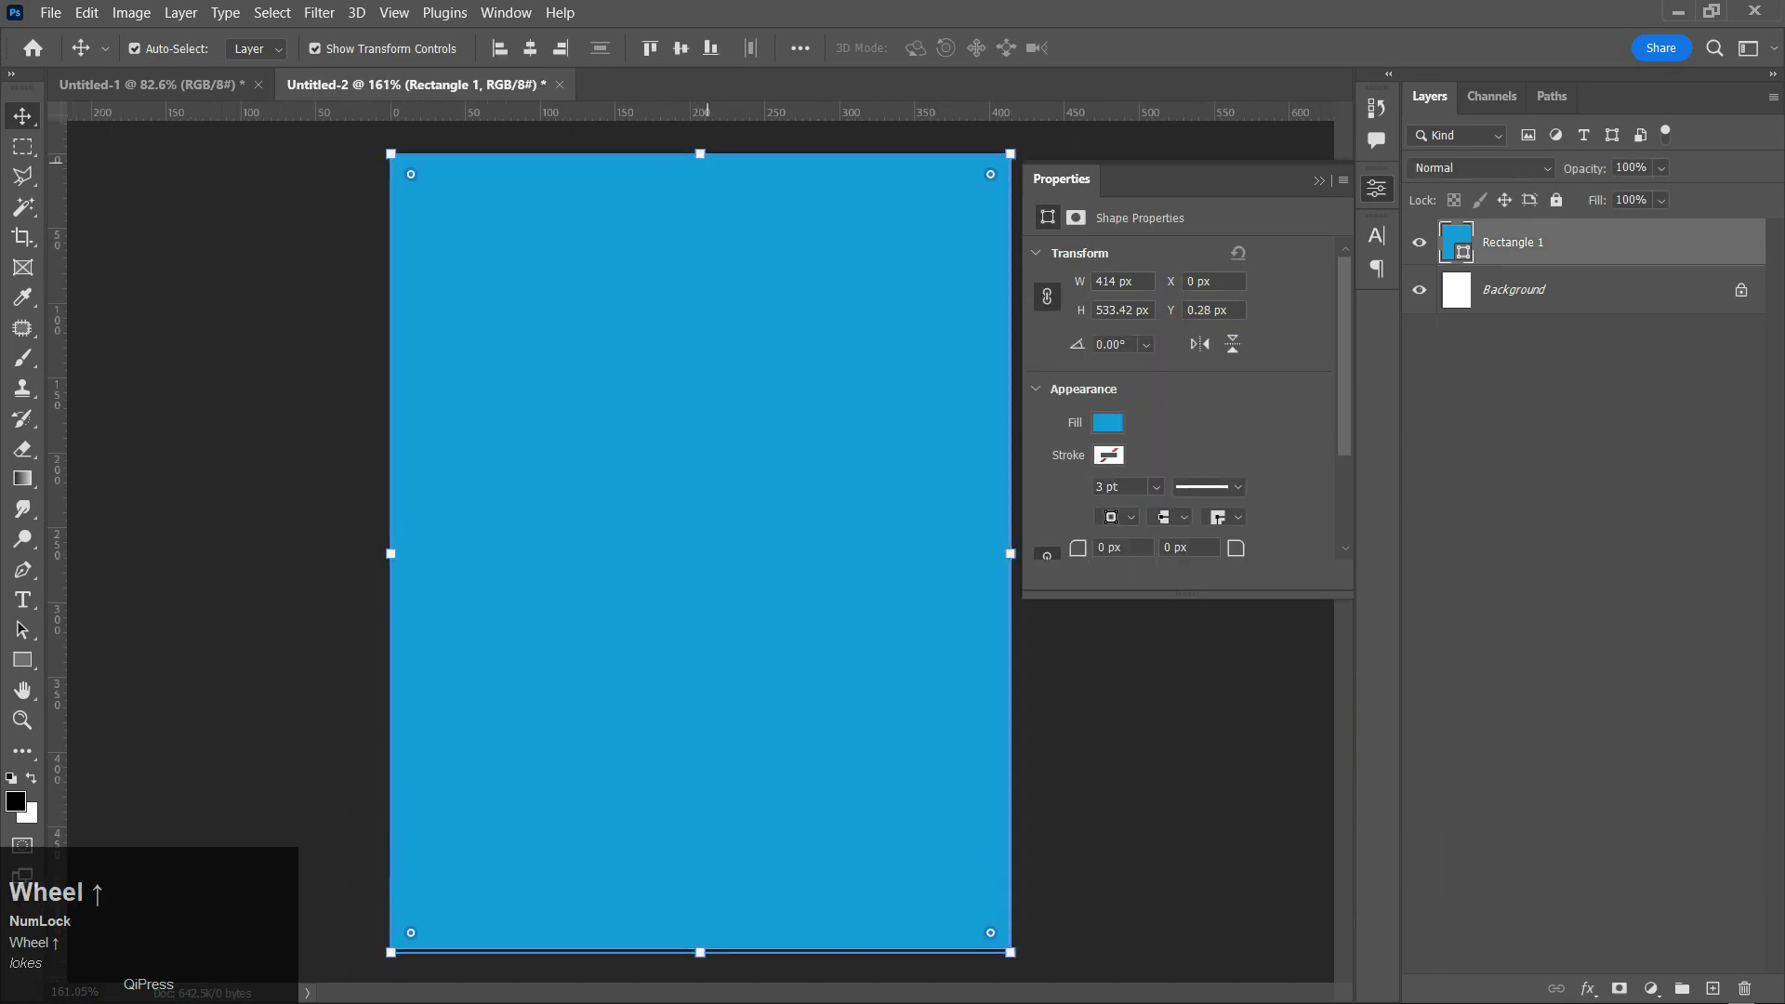
click(529, 48)
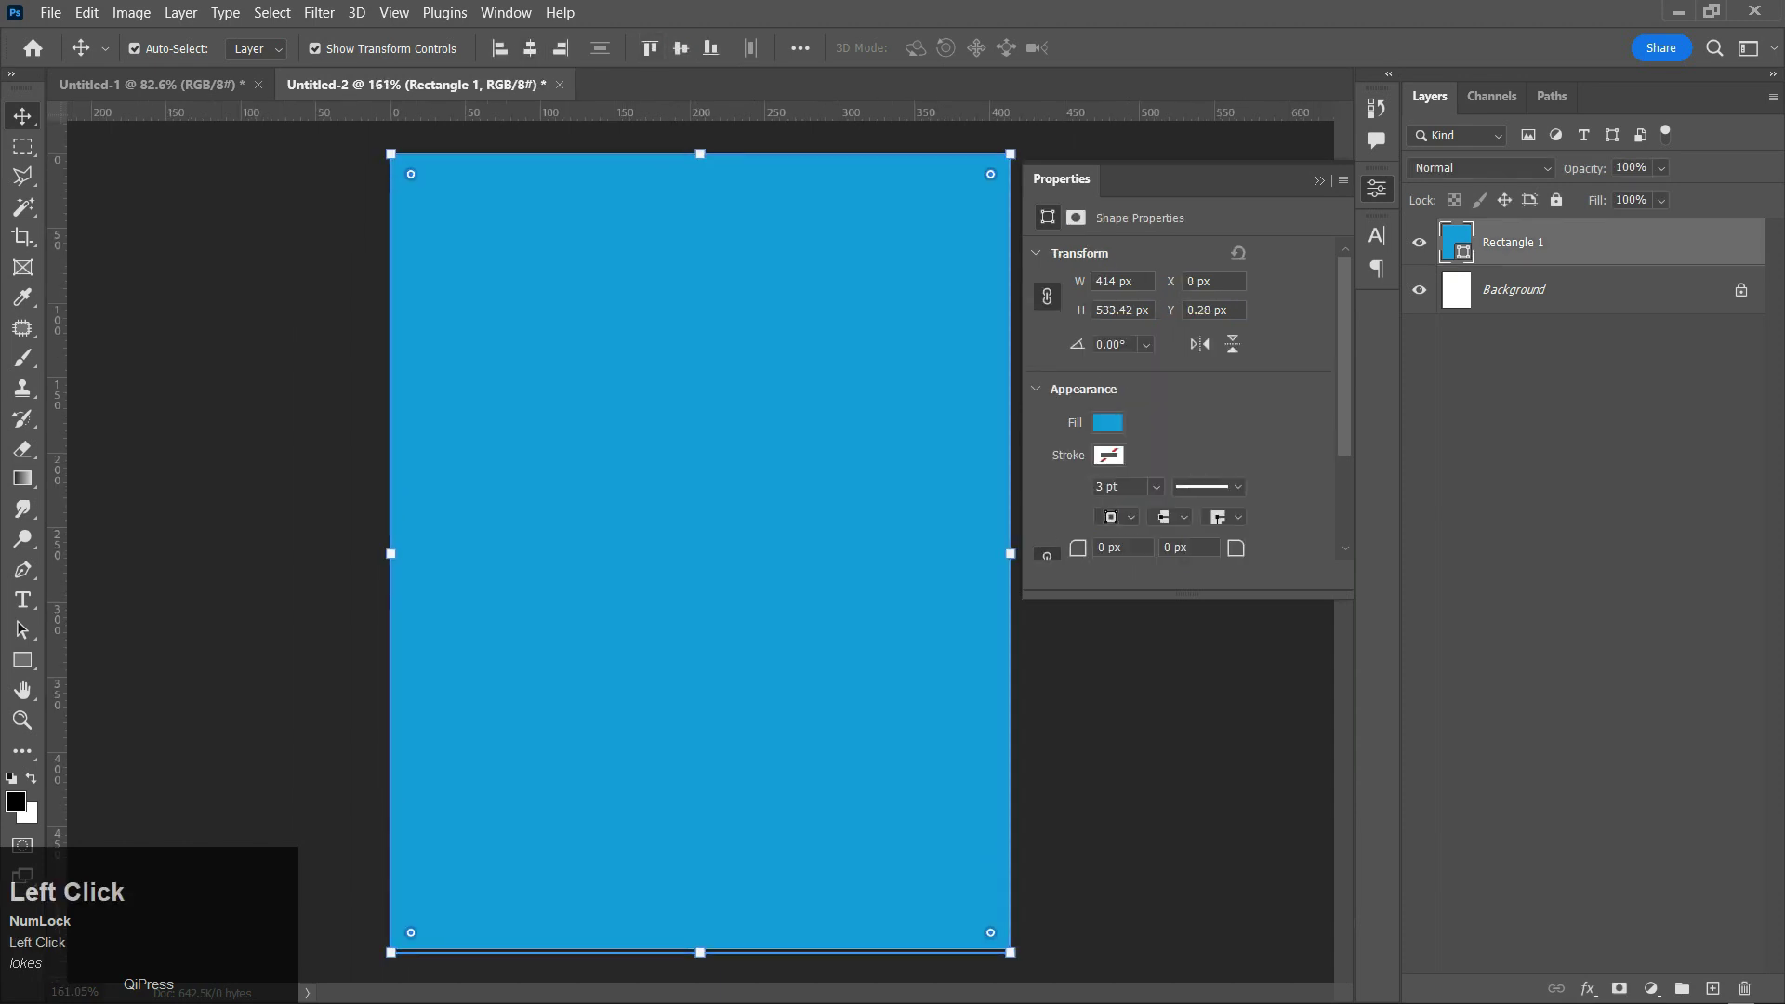
click(681, 48)
click(210, 399)
click(312, 325)
scroll(696, 538, down, 1)
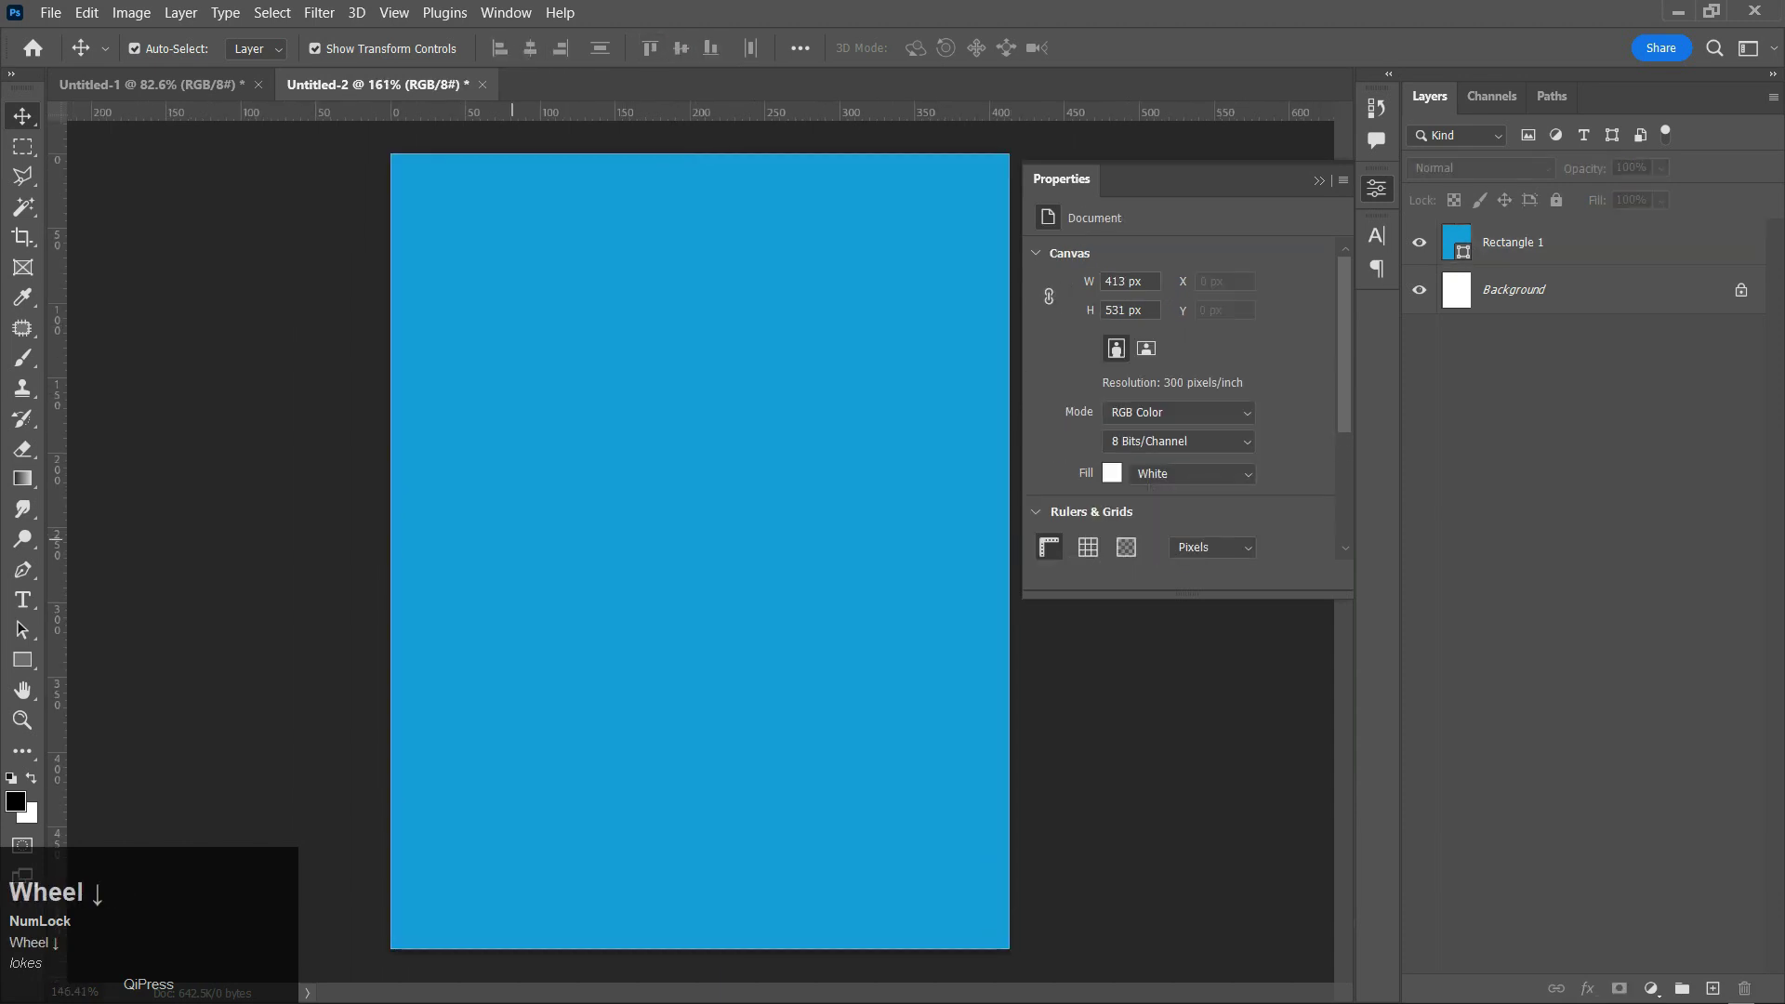
scroll(662, 538, up, 2)
scroll(633, 232, down, 1)
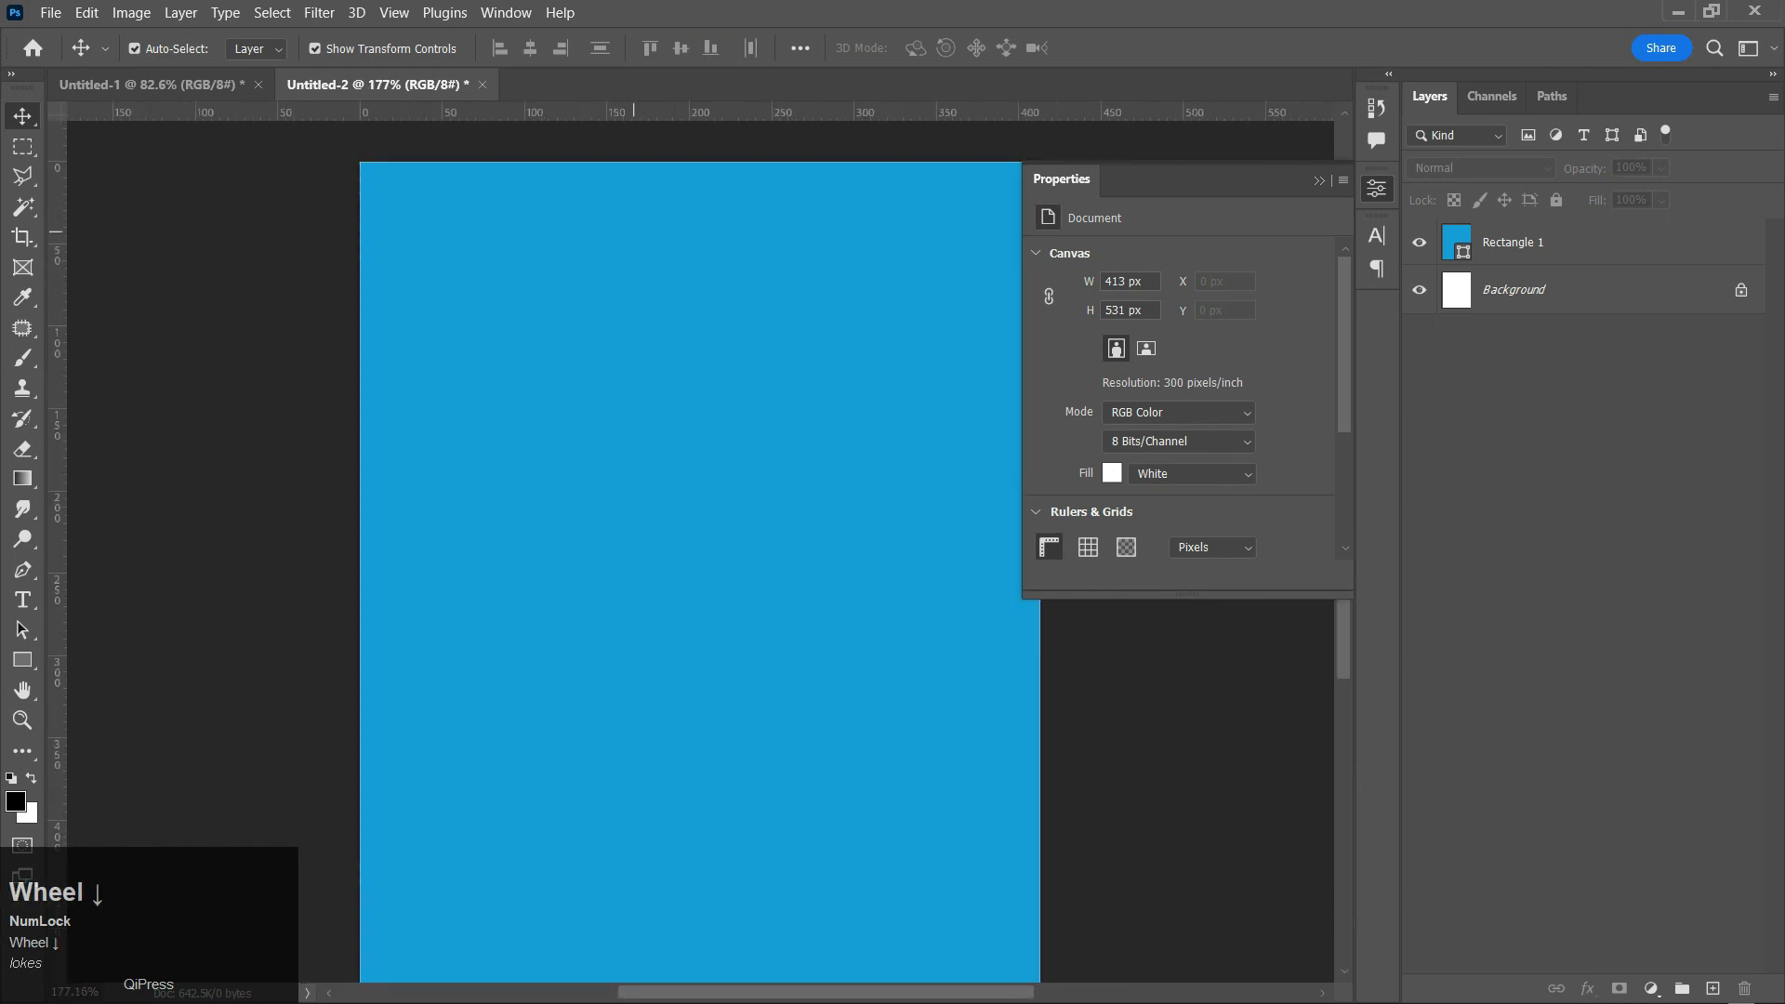
scroll(699, 322, down, 1)
- Duplicate the blue rectangle and set the copy's fill to none
click(699, 372)
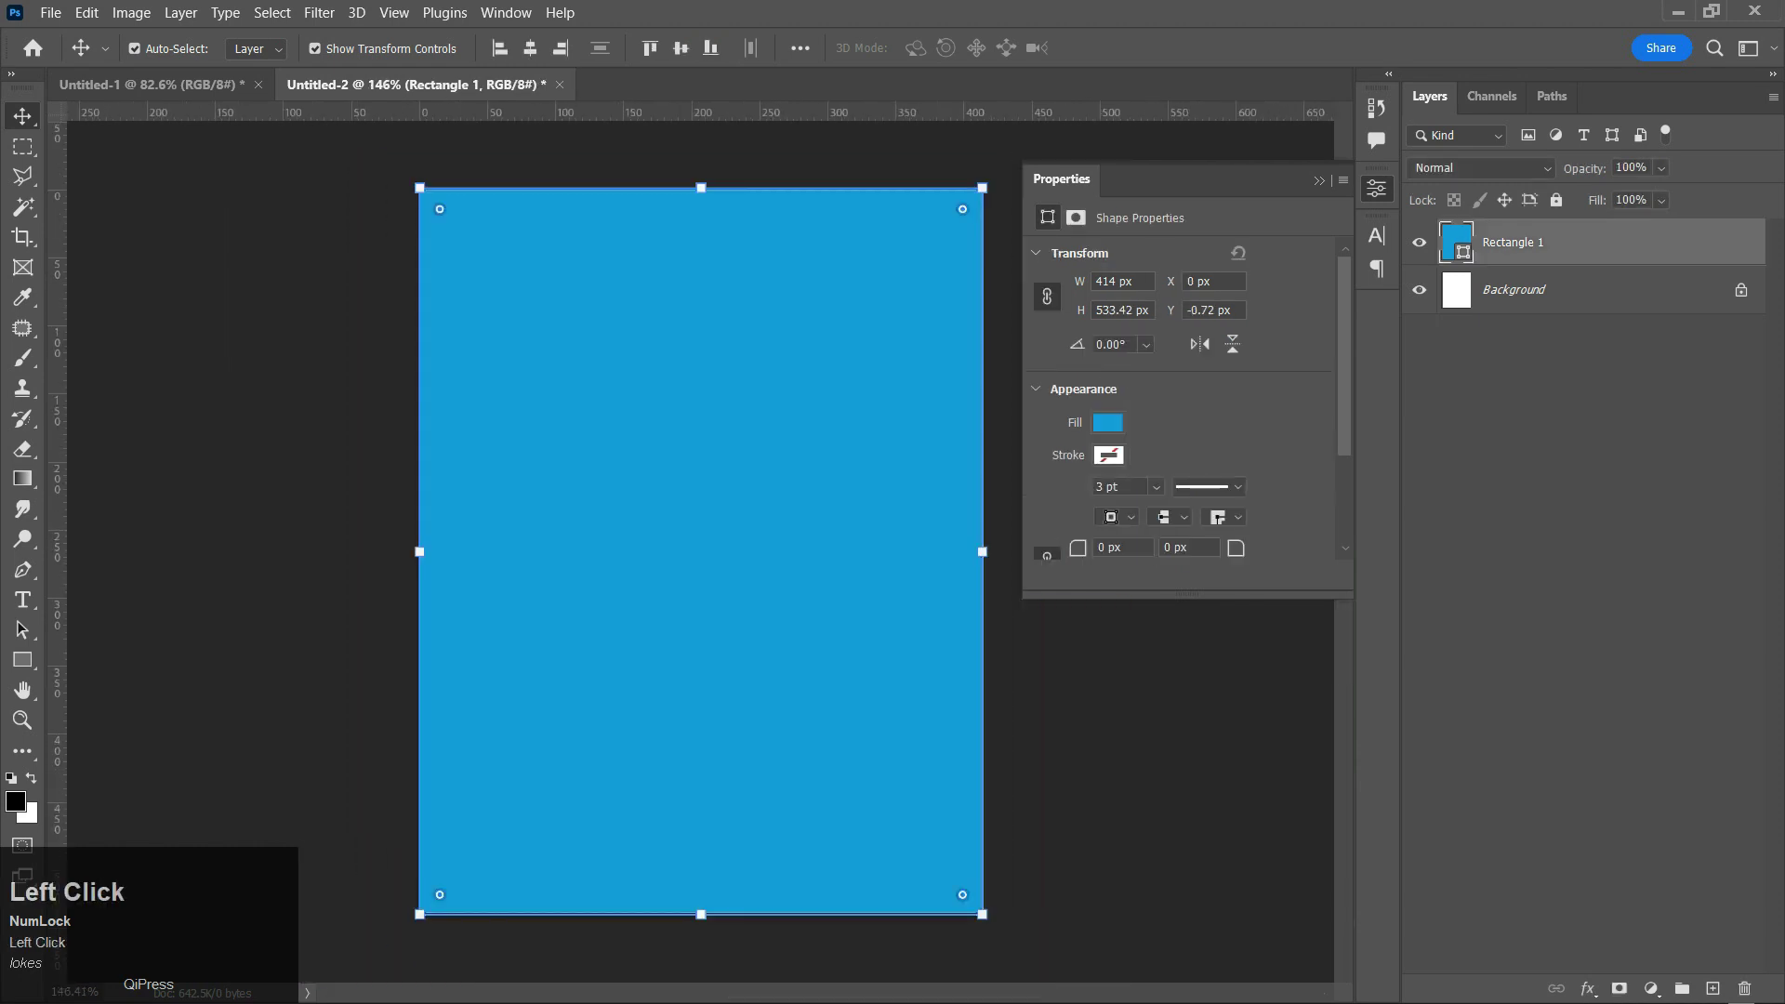
key(ctrl+j)
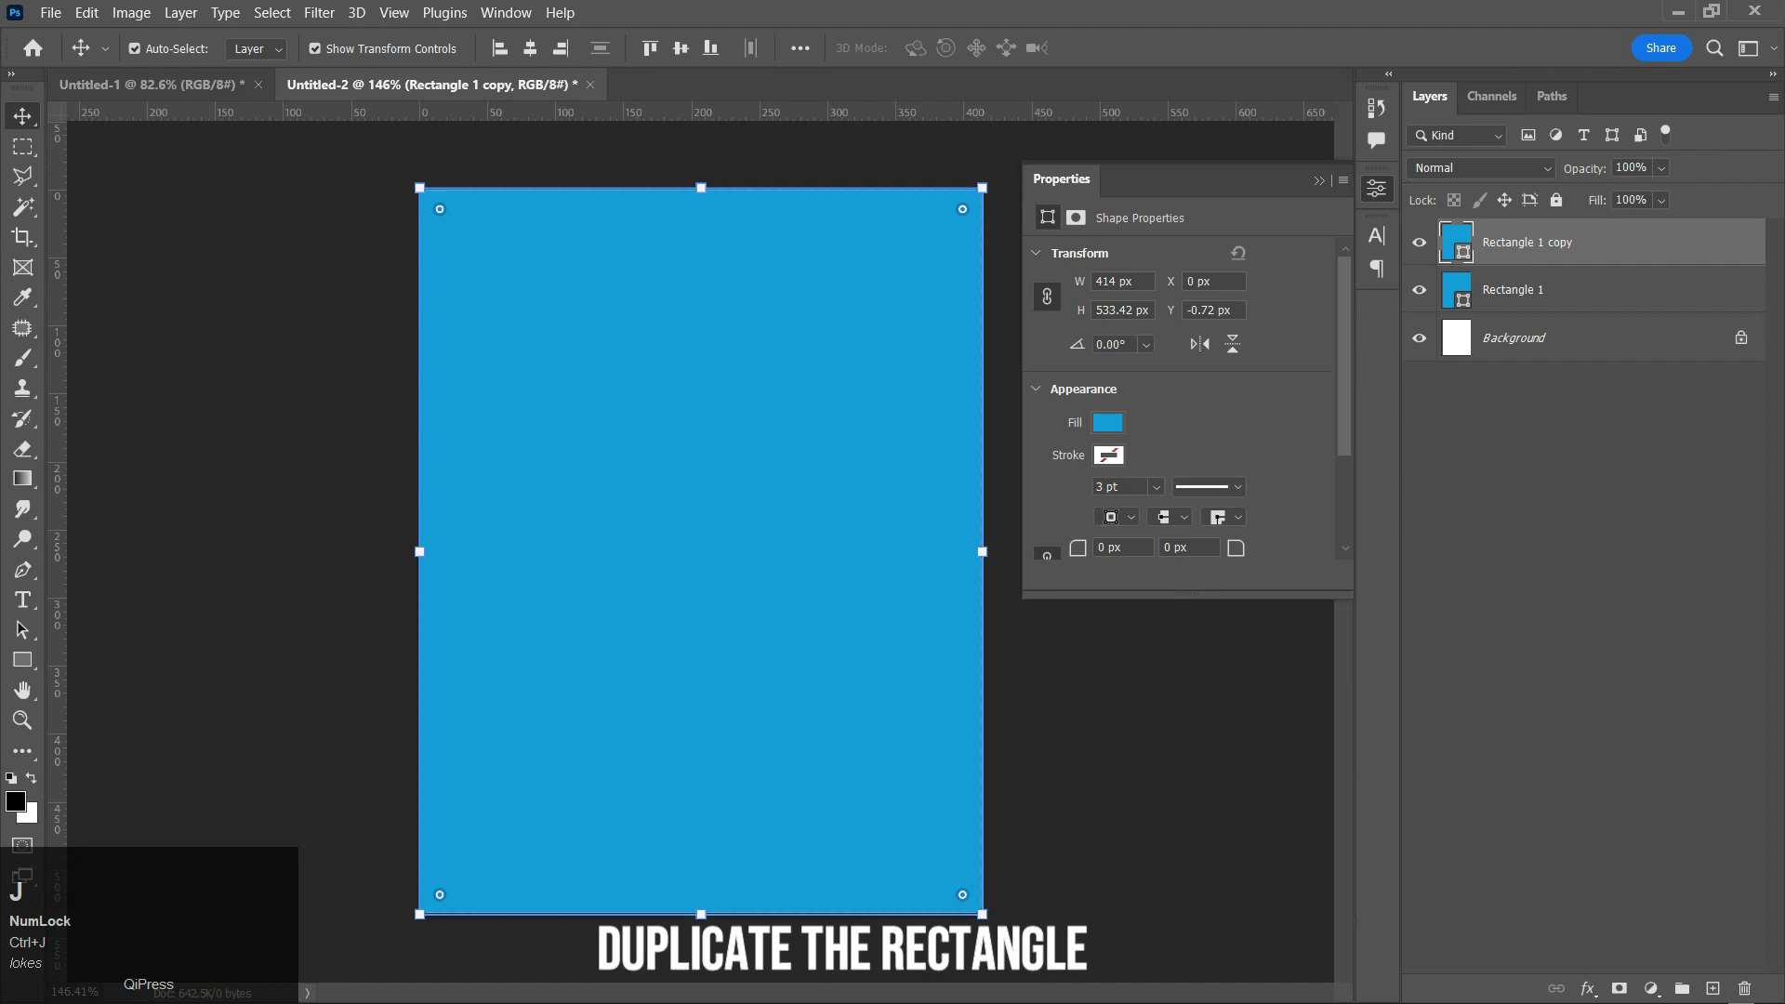
click(1107, 422)
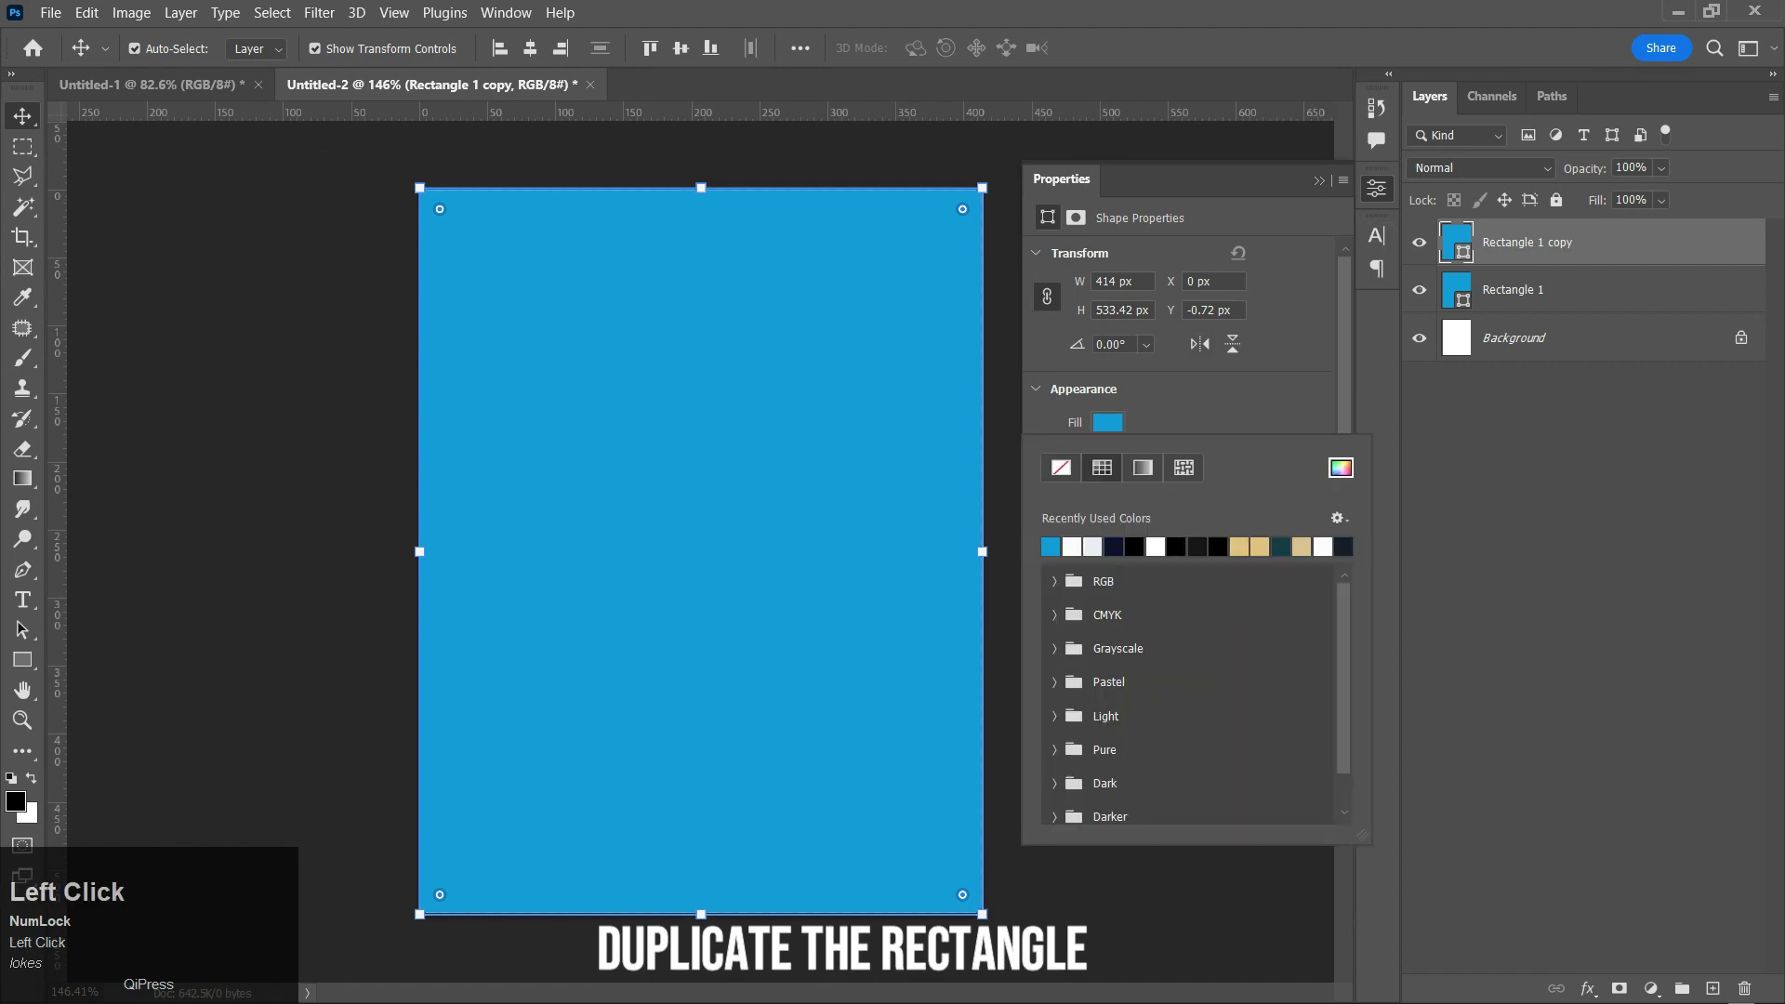
click(1060, 468)
click(1107, 422)
- Give the unfilled rectangle copy a white stroke 2 pt wide
click(1108, 455)
click(1072, 578)
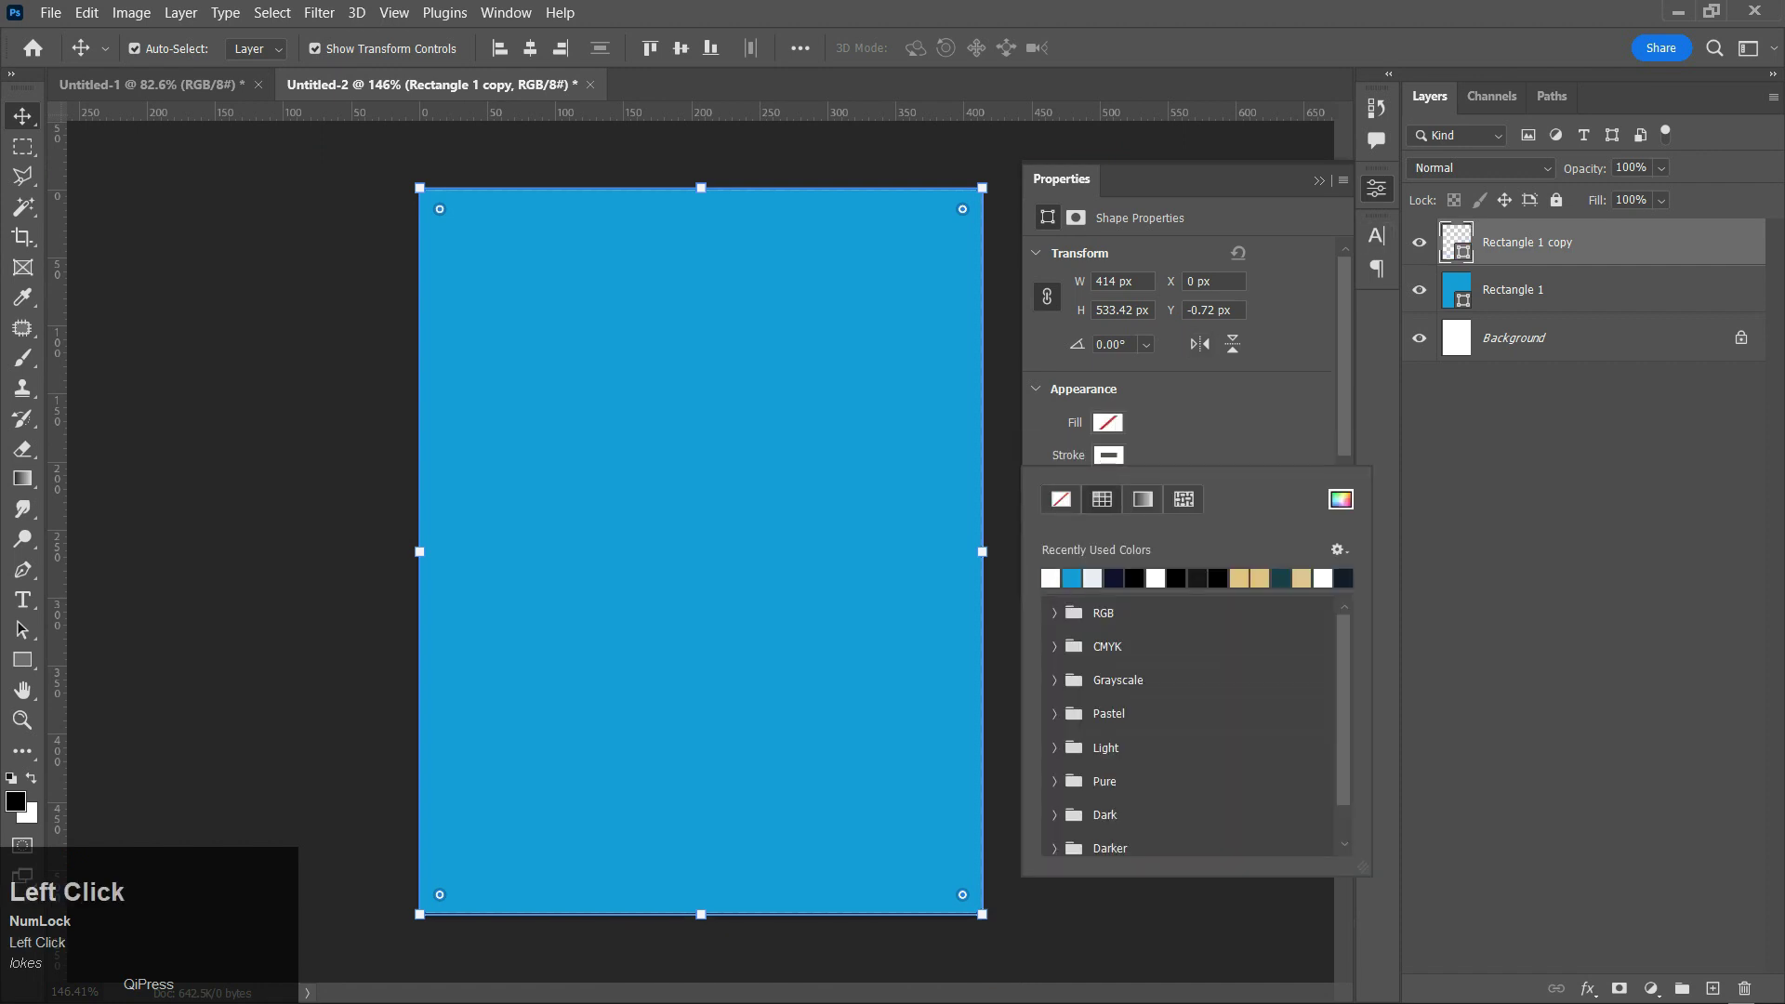
click(1108, 454)
click(1119, 488)
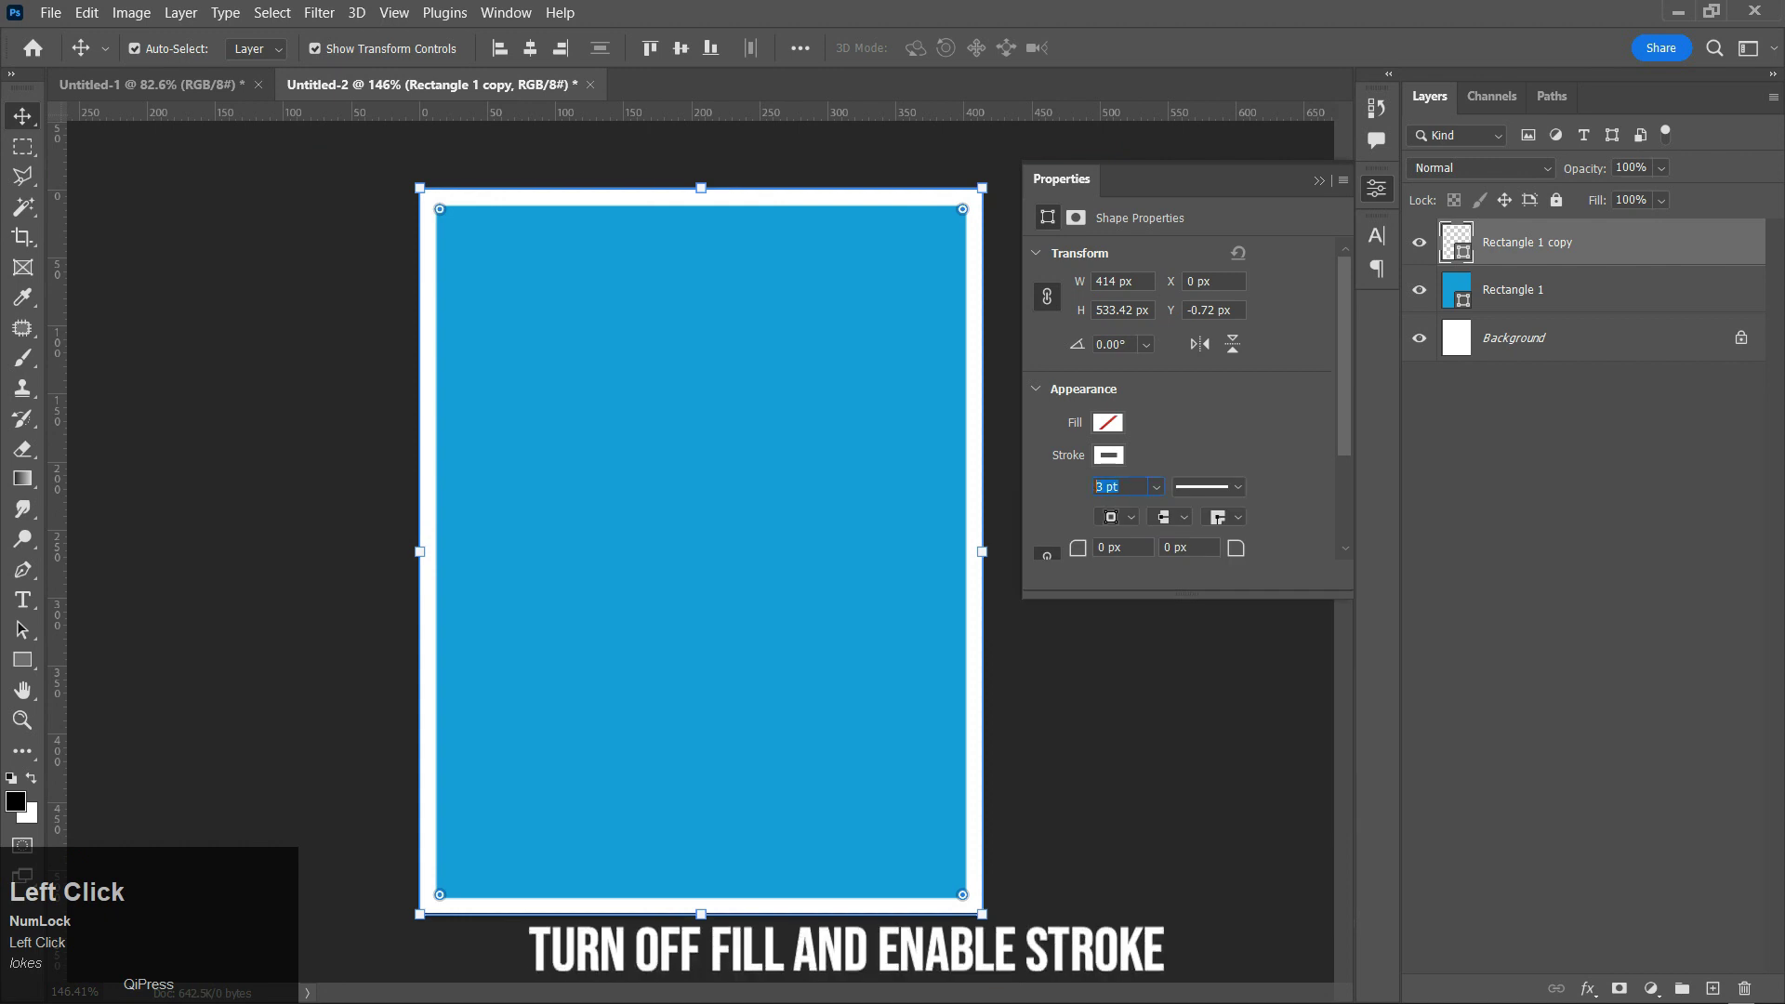
key(Return)
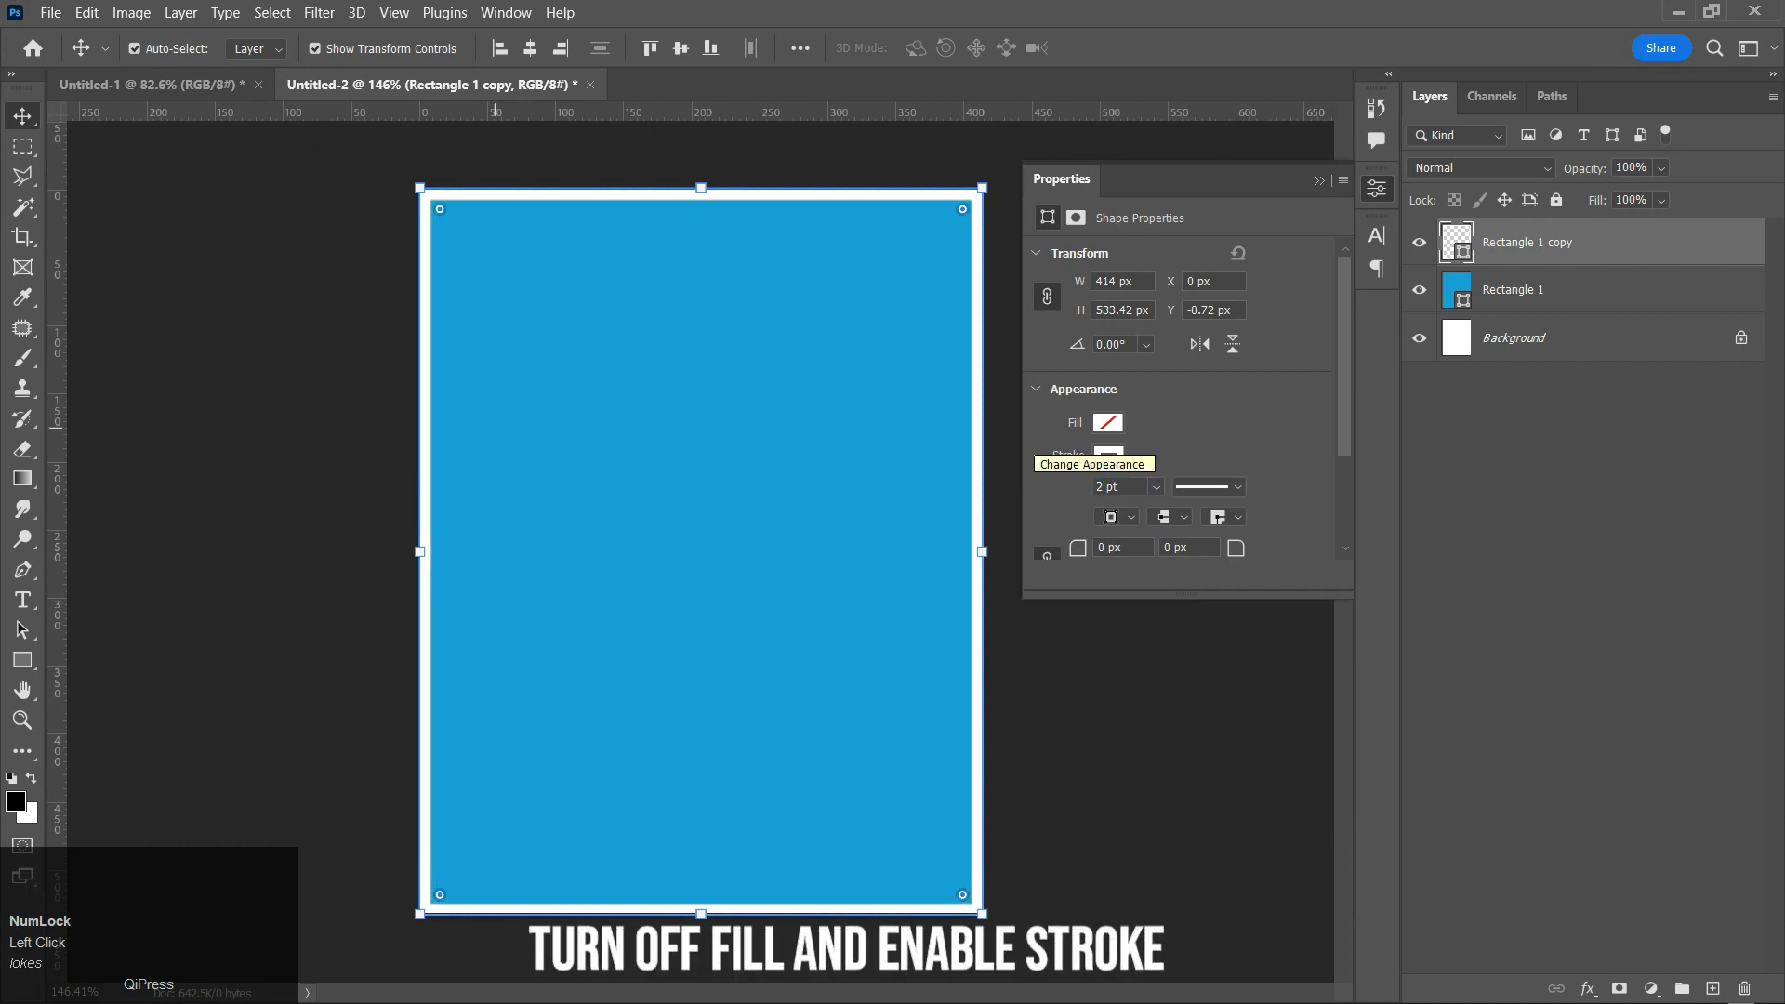
- Centre the white outline rectangle vertically on the canvas, deselect it and collapse its properties
click(680, 47)
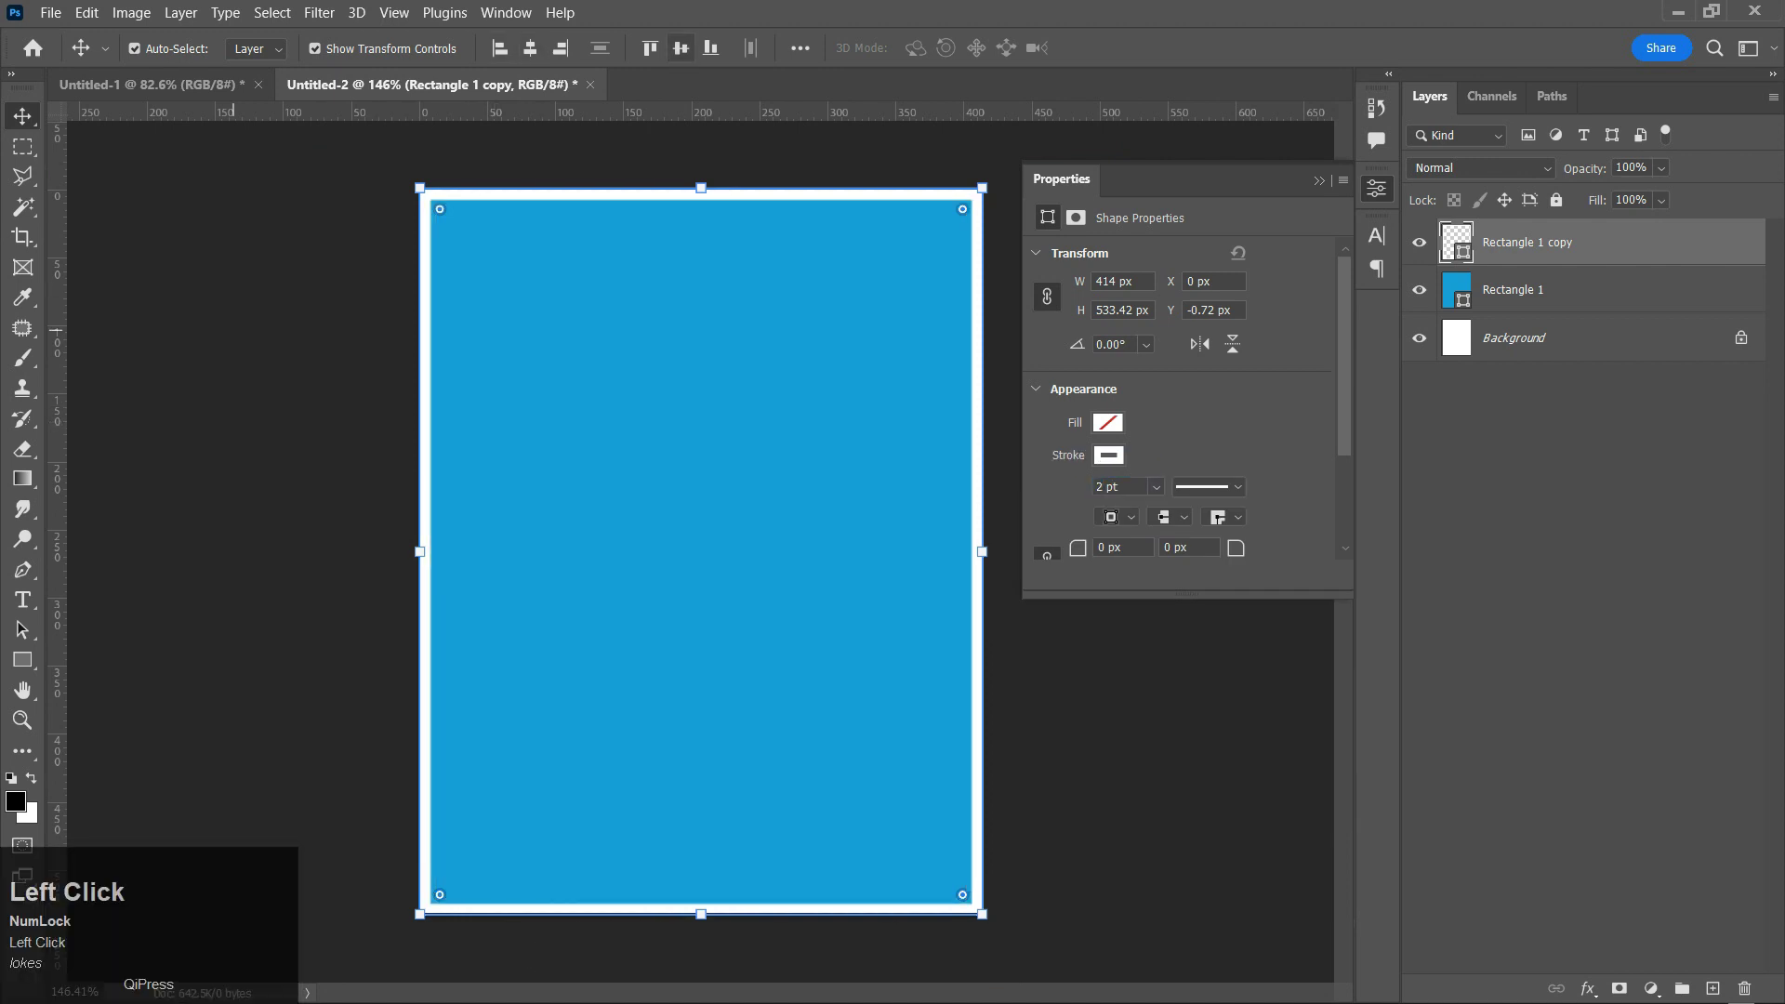
click(346, 557)
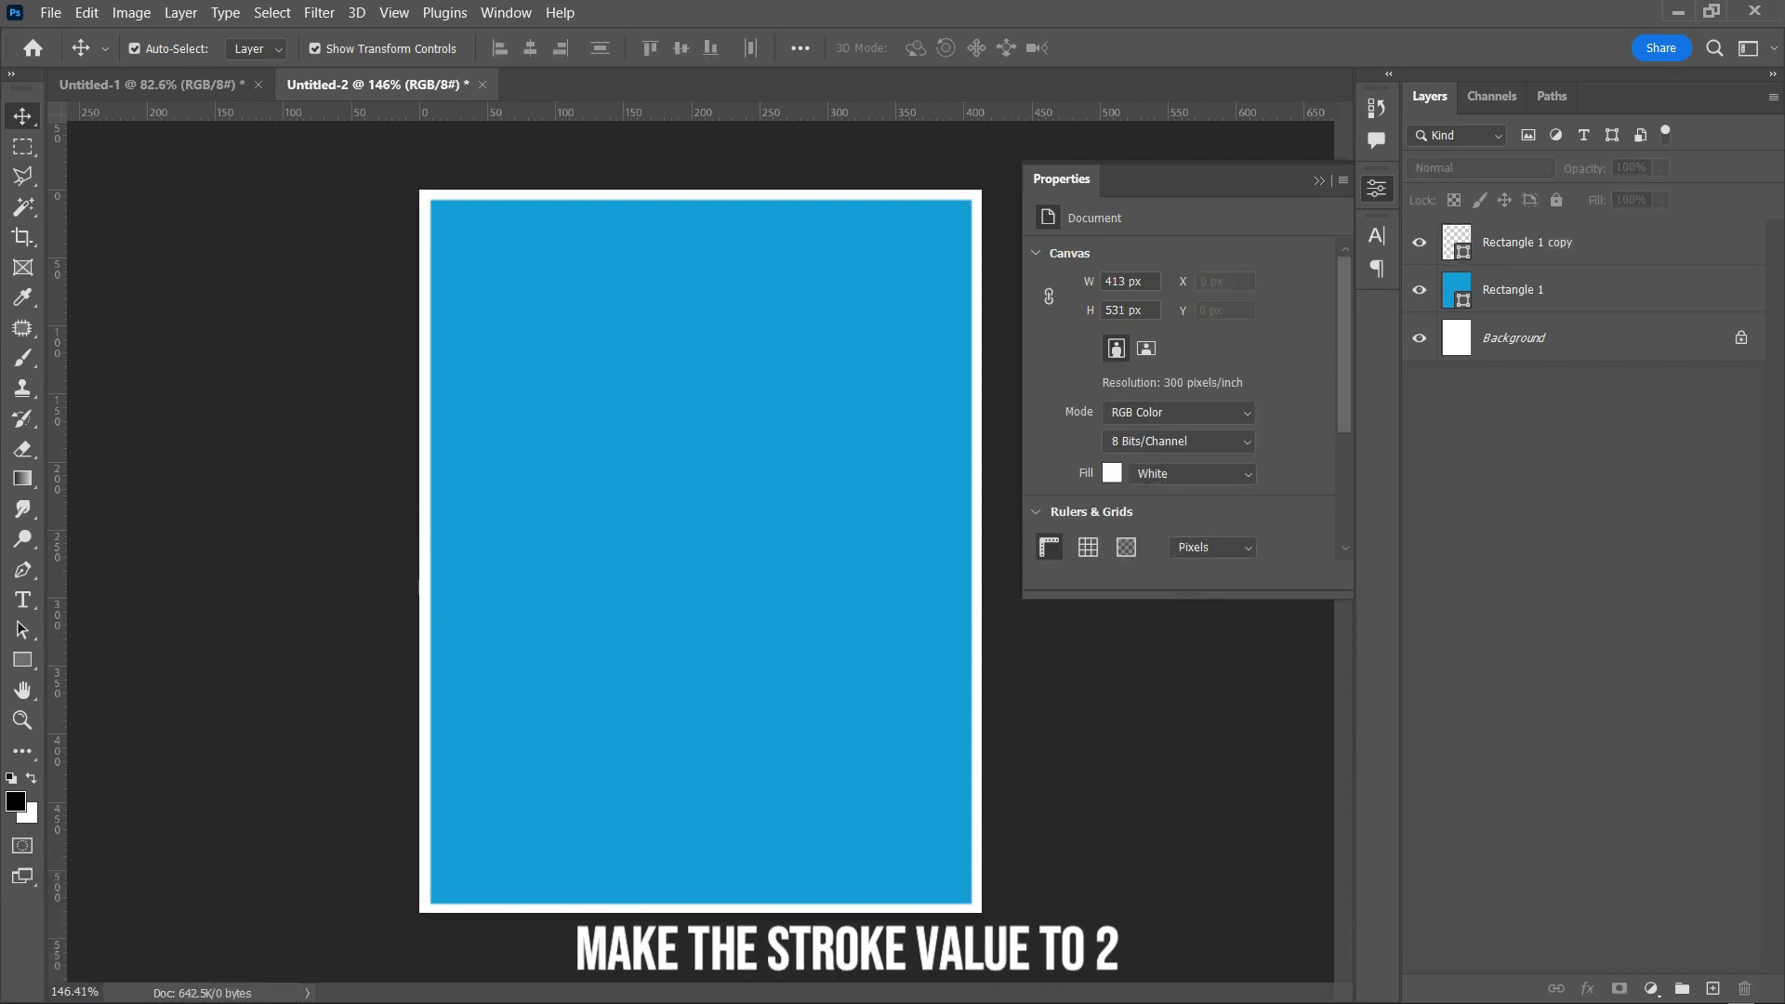
click(1319, 180)
scroll(700, 551, down, 2)
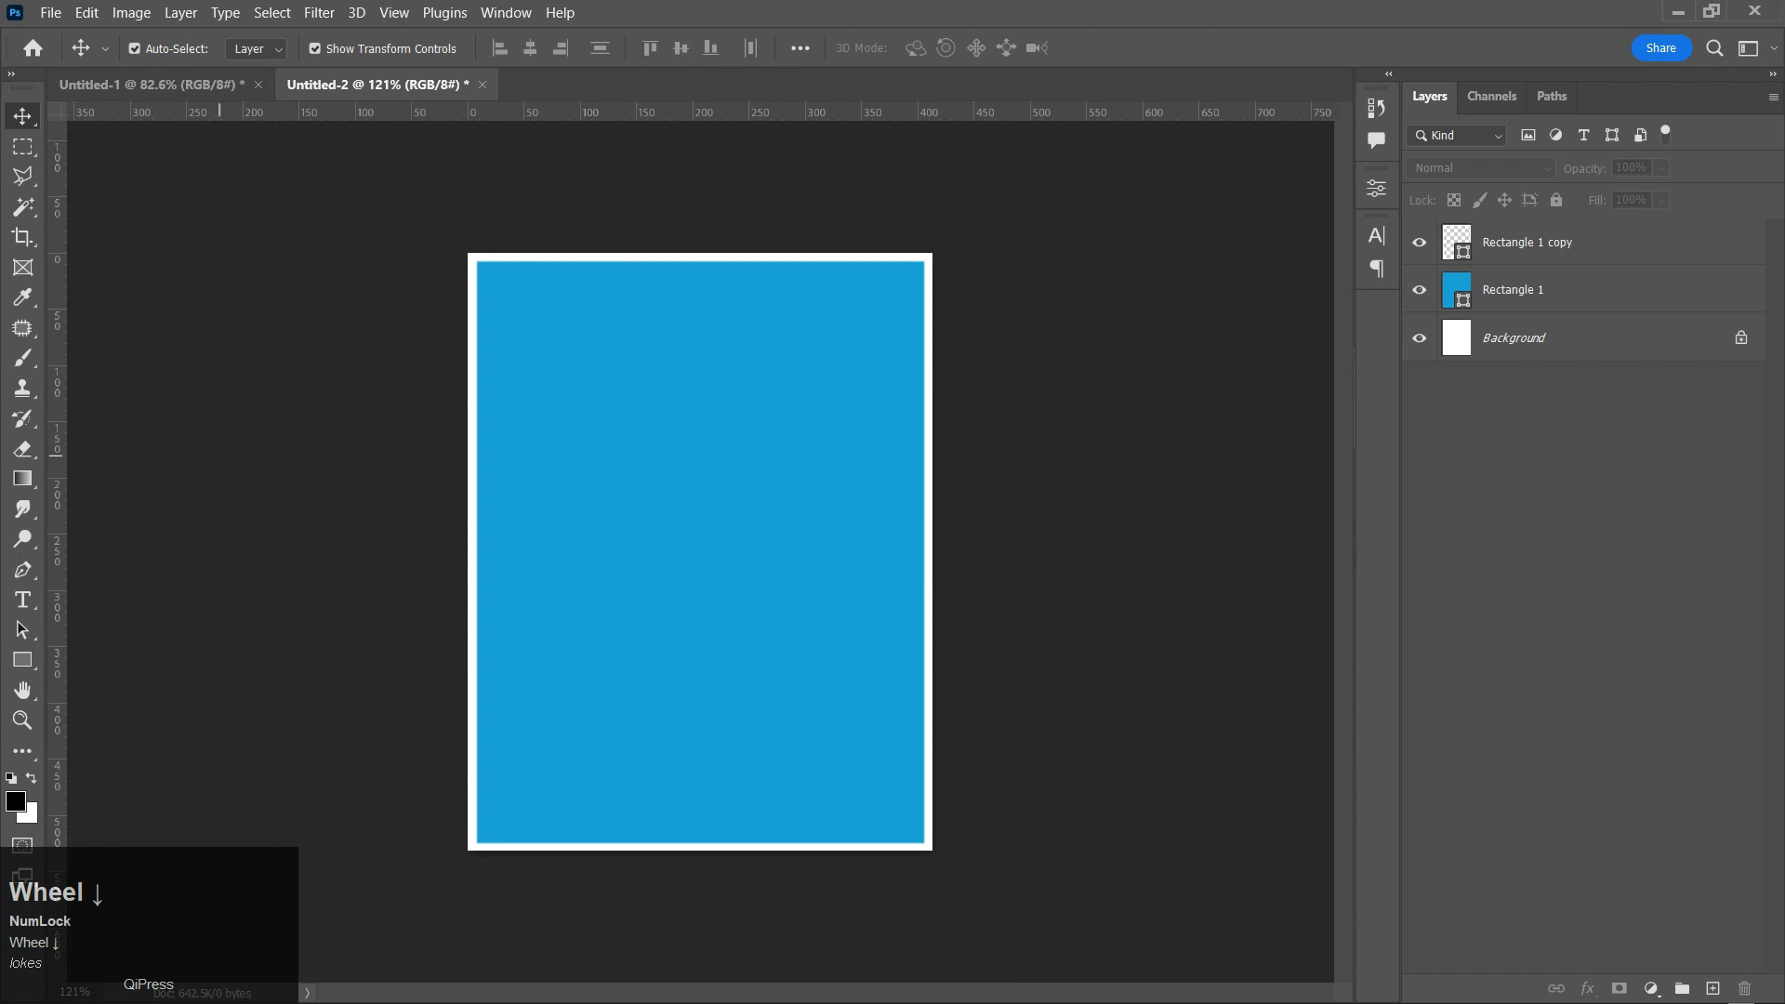
- In the Untitled-1 document, show the suit mockup layer and move the suit up to the middle of the canvas
click(149, 84)
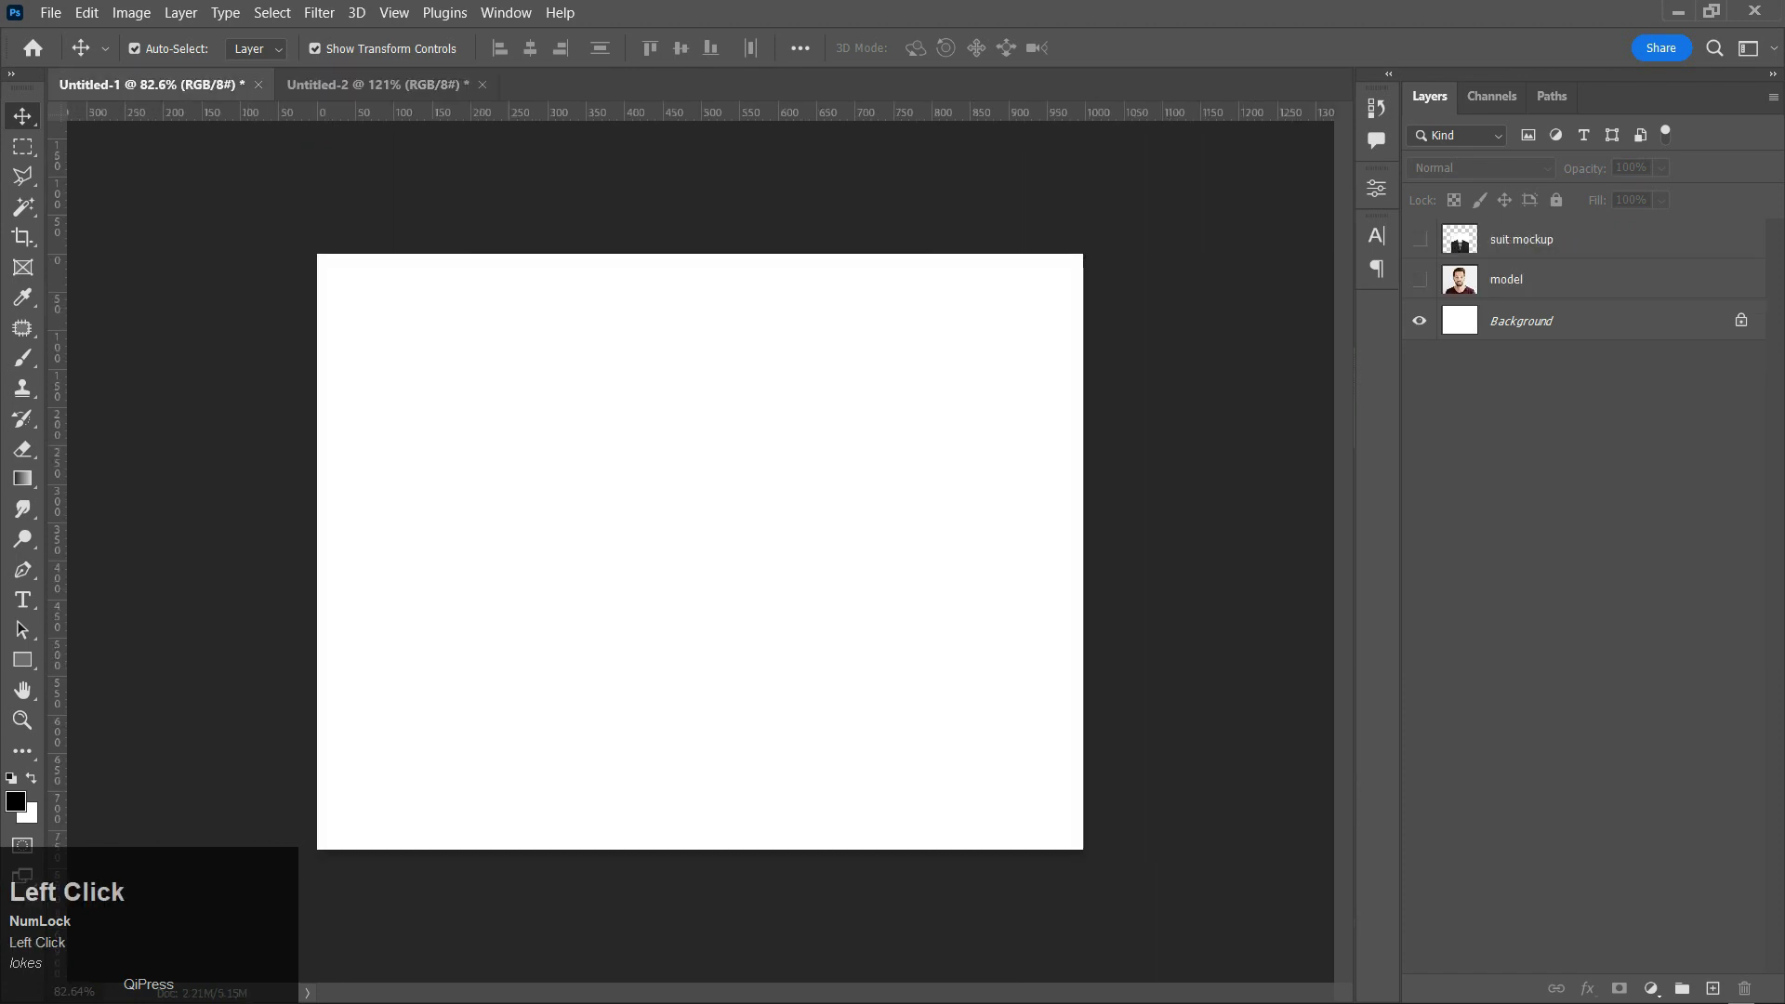
click(1419, 239)
drag(697, 642, 697, 516)
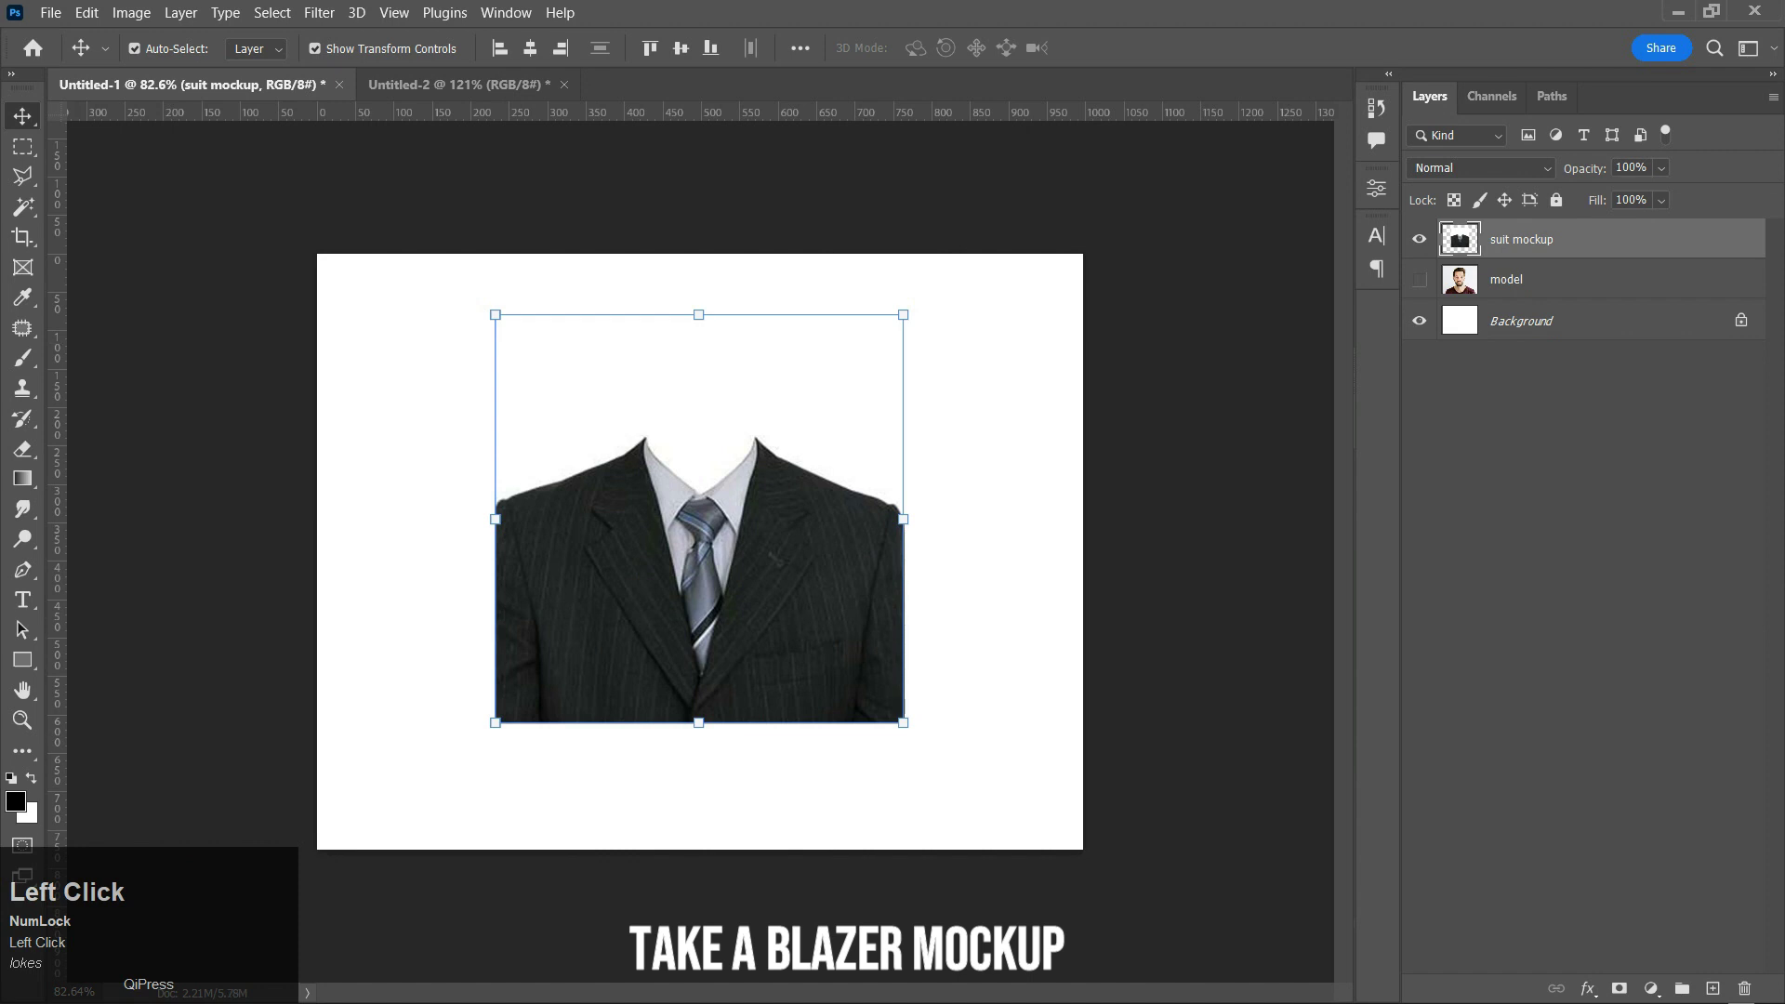
- Copy the suit mockup layer and paste it into the Untitled-2 document
click(86, 12)
click(102, 163)
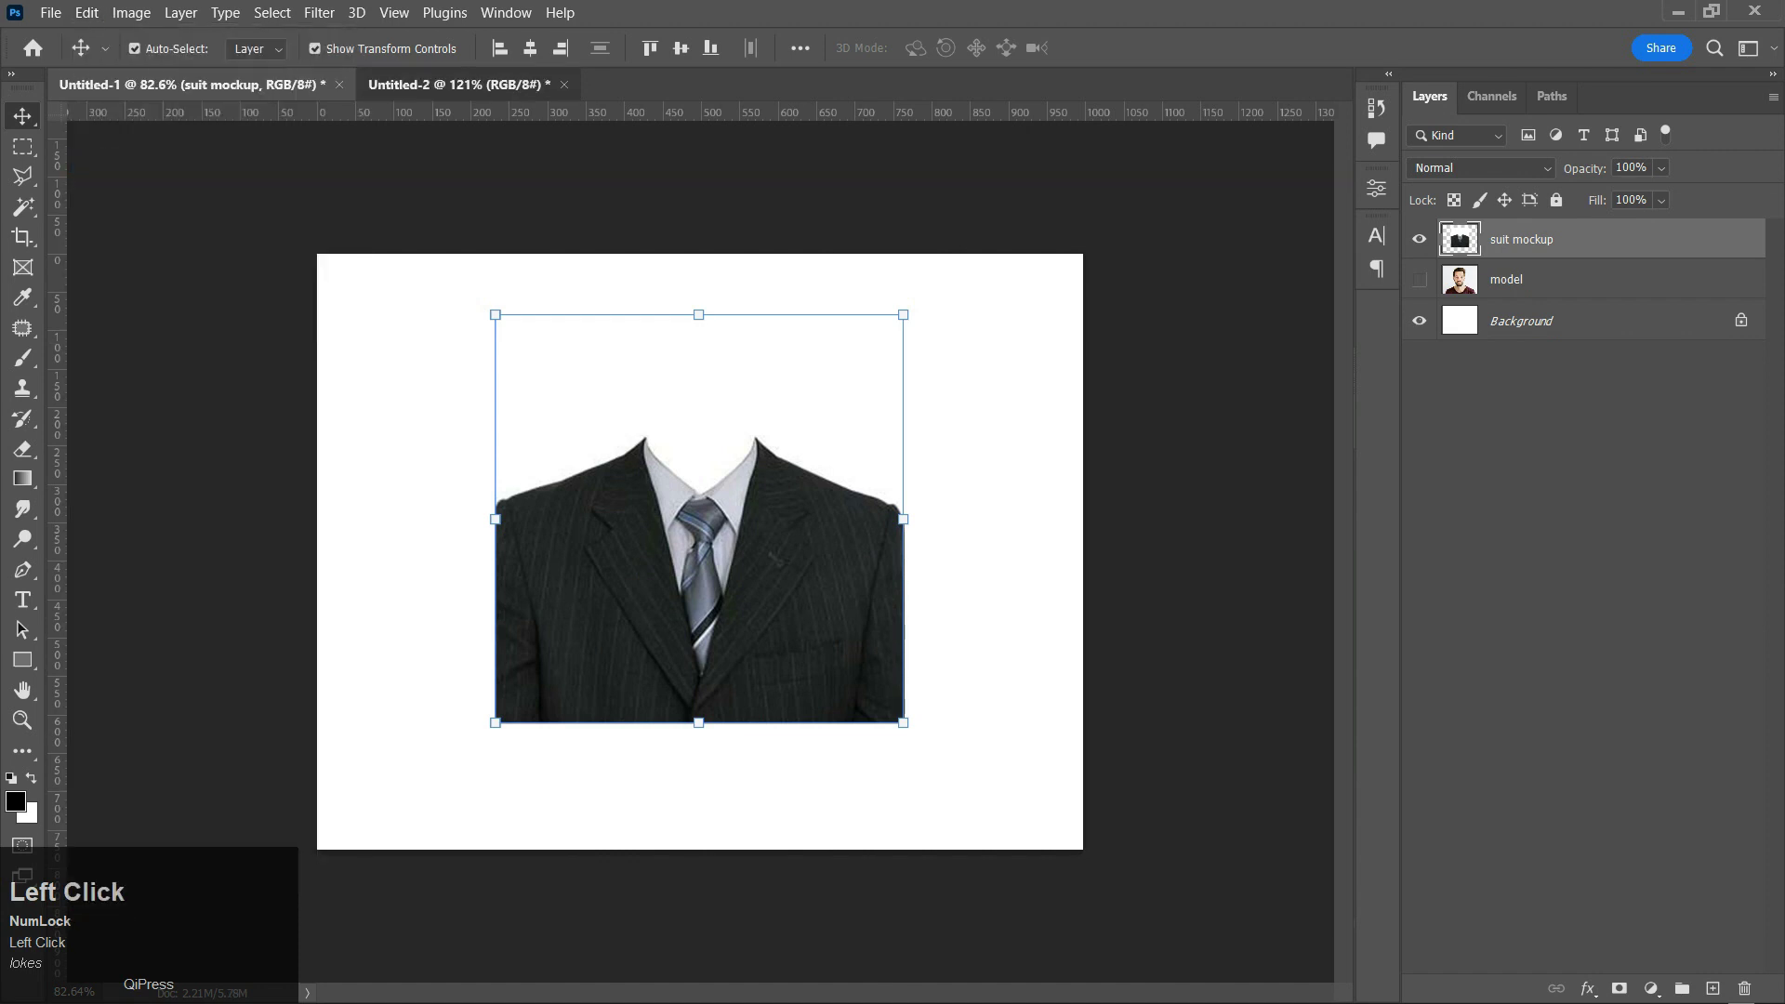
click(459, 85)
scroll(629, 618, down, 1)
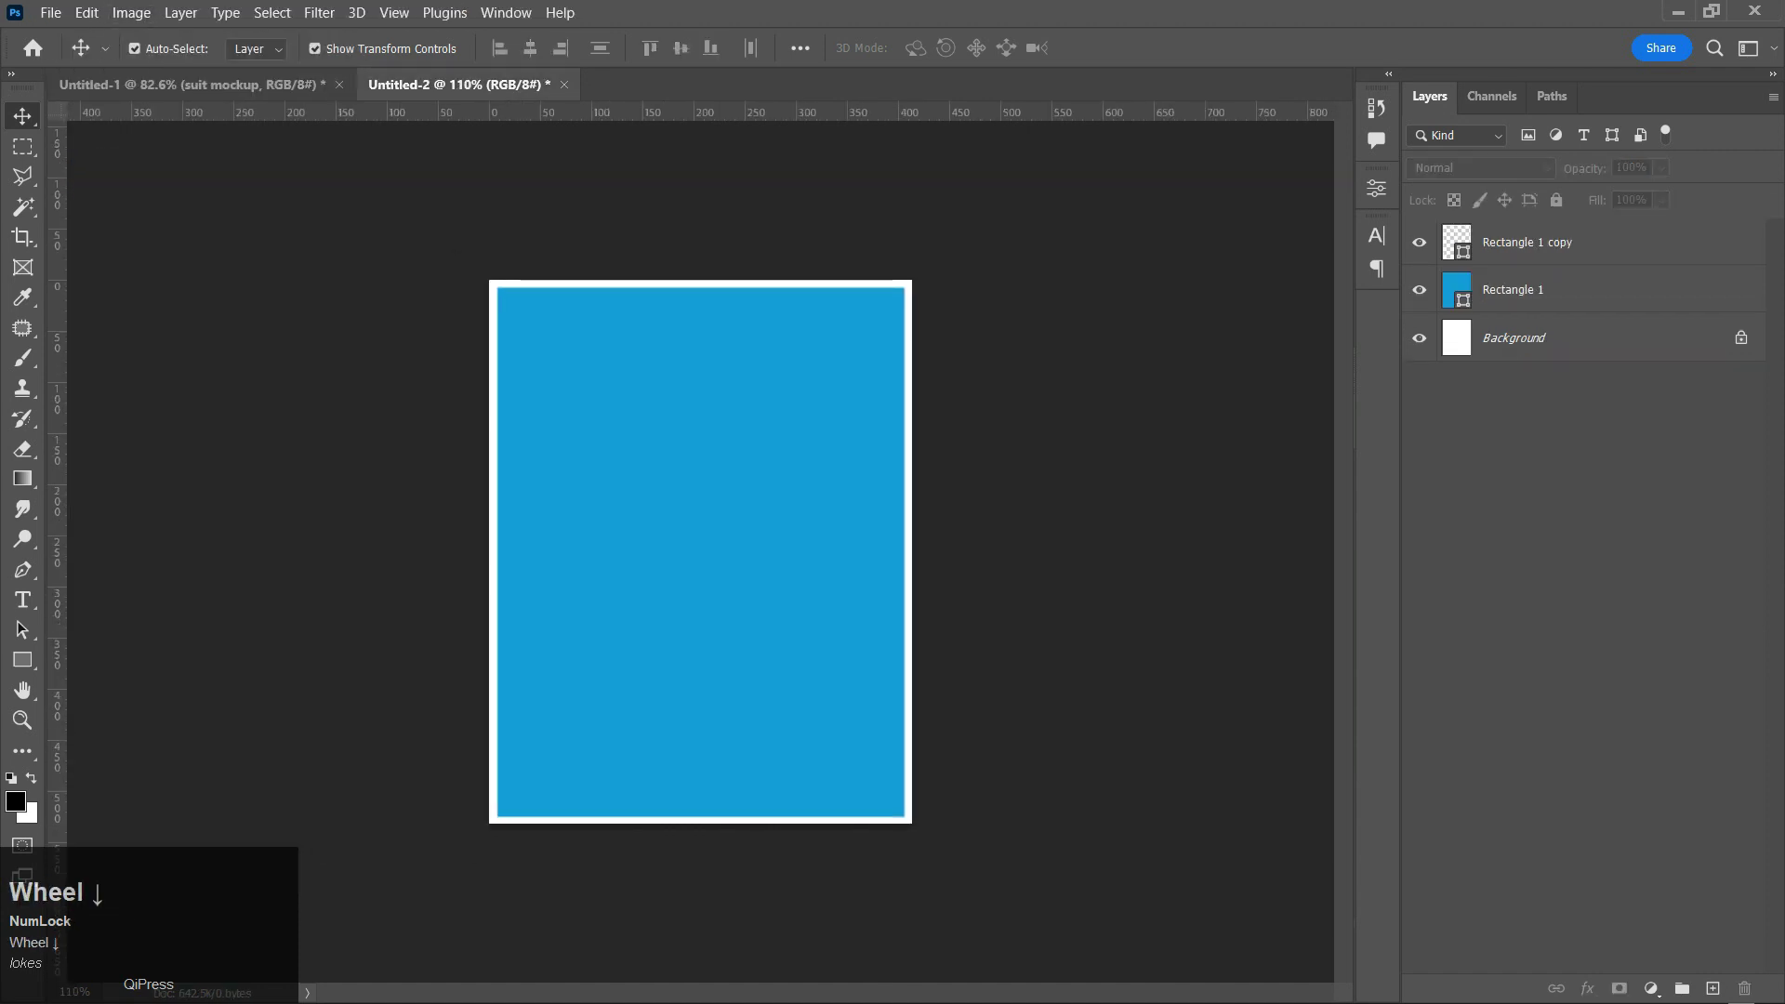
click(87, 12)
click(107, 204)
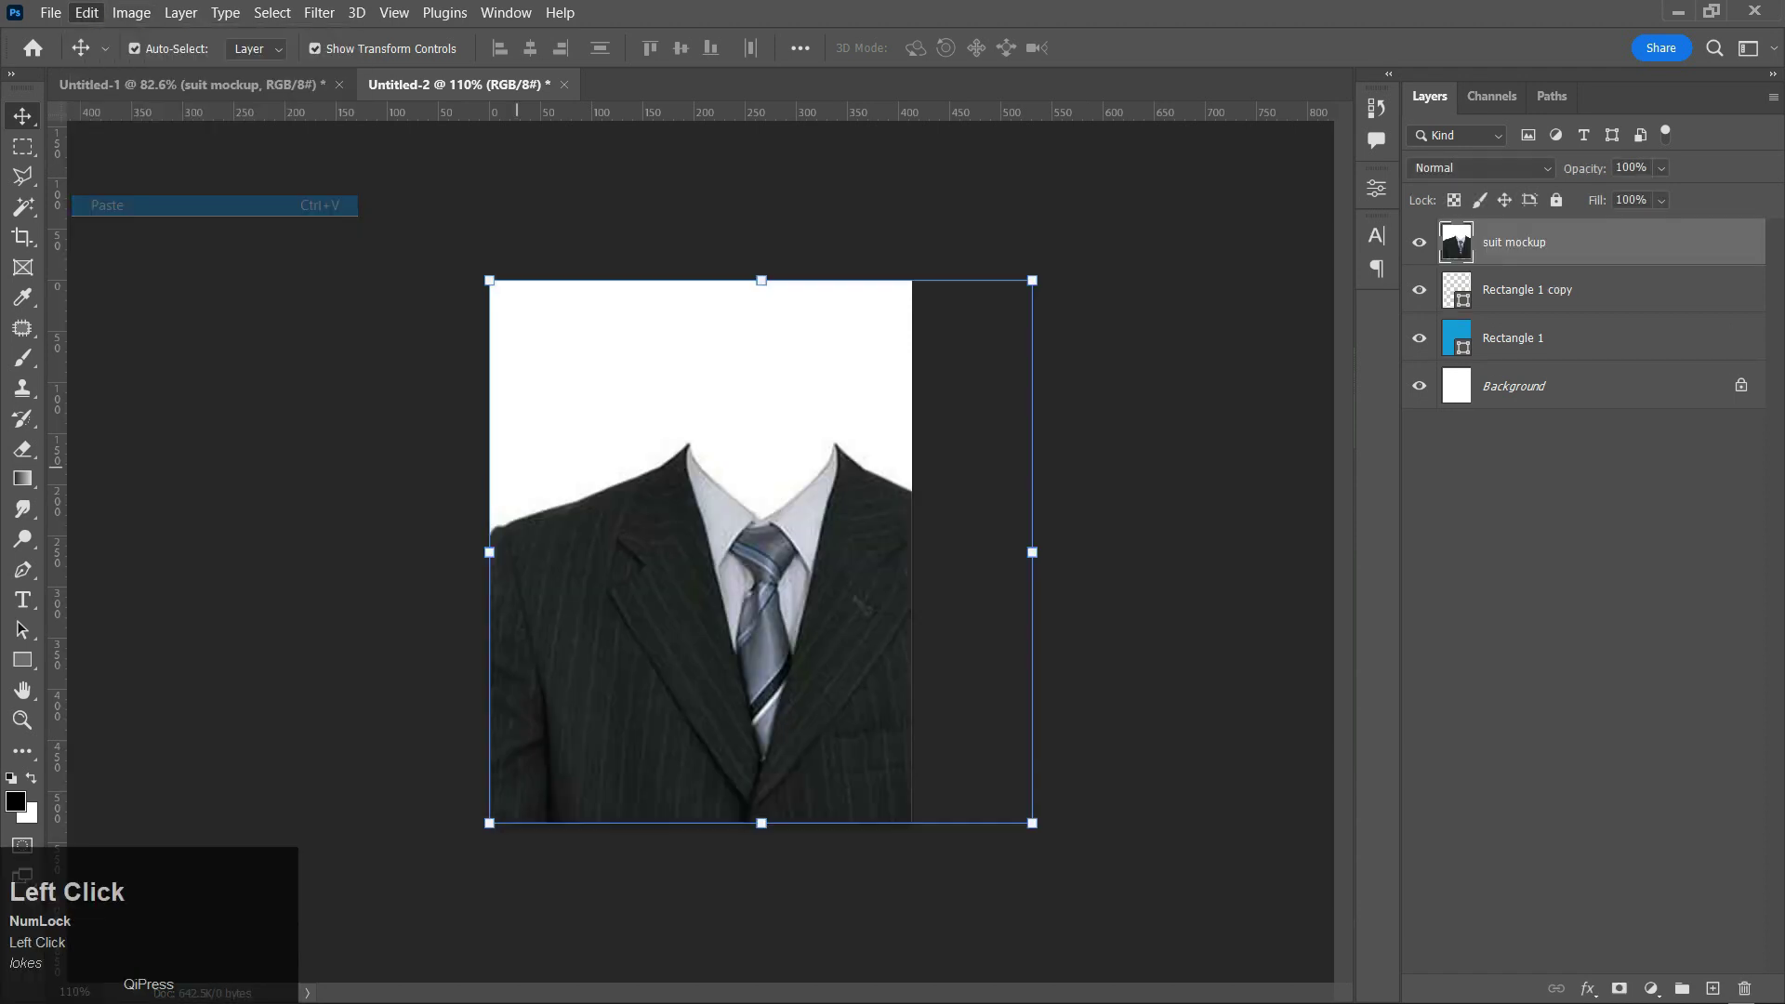
- Scale the pasted suit down proportionally to about the canvas width and apply the transform
scroll(761, 552, down, 2)
drag(980, 552, 886, 551)
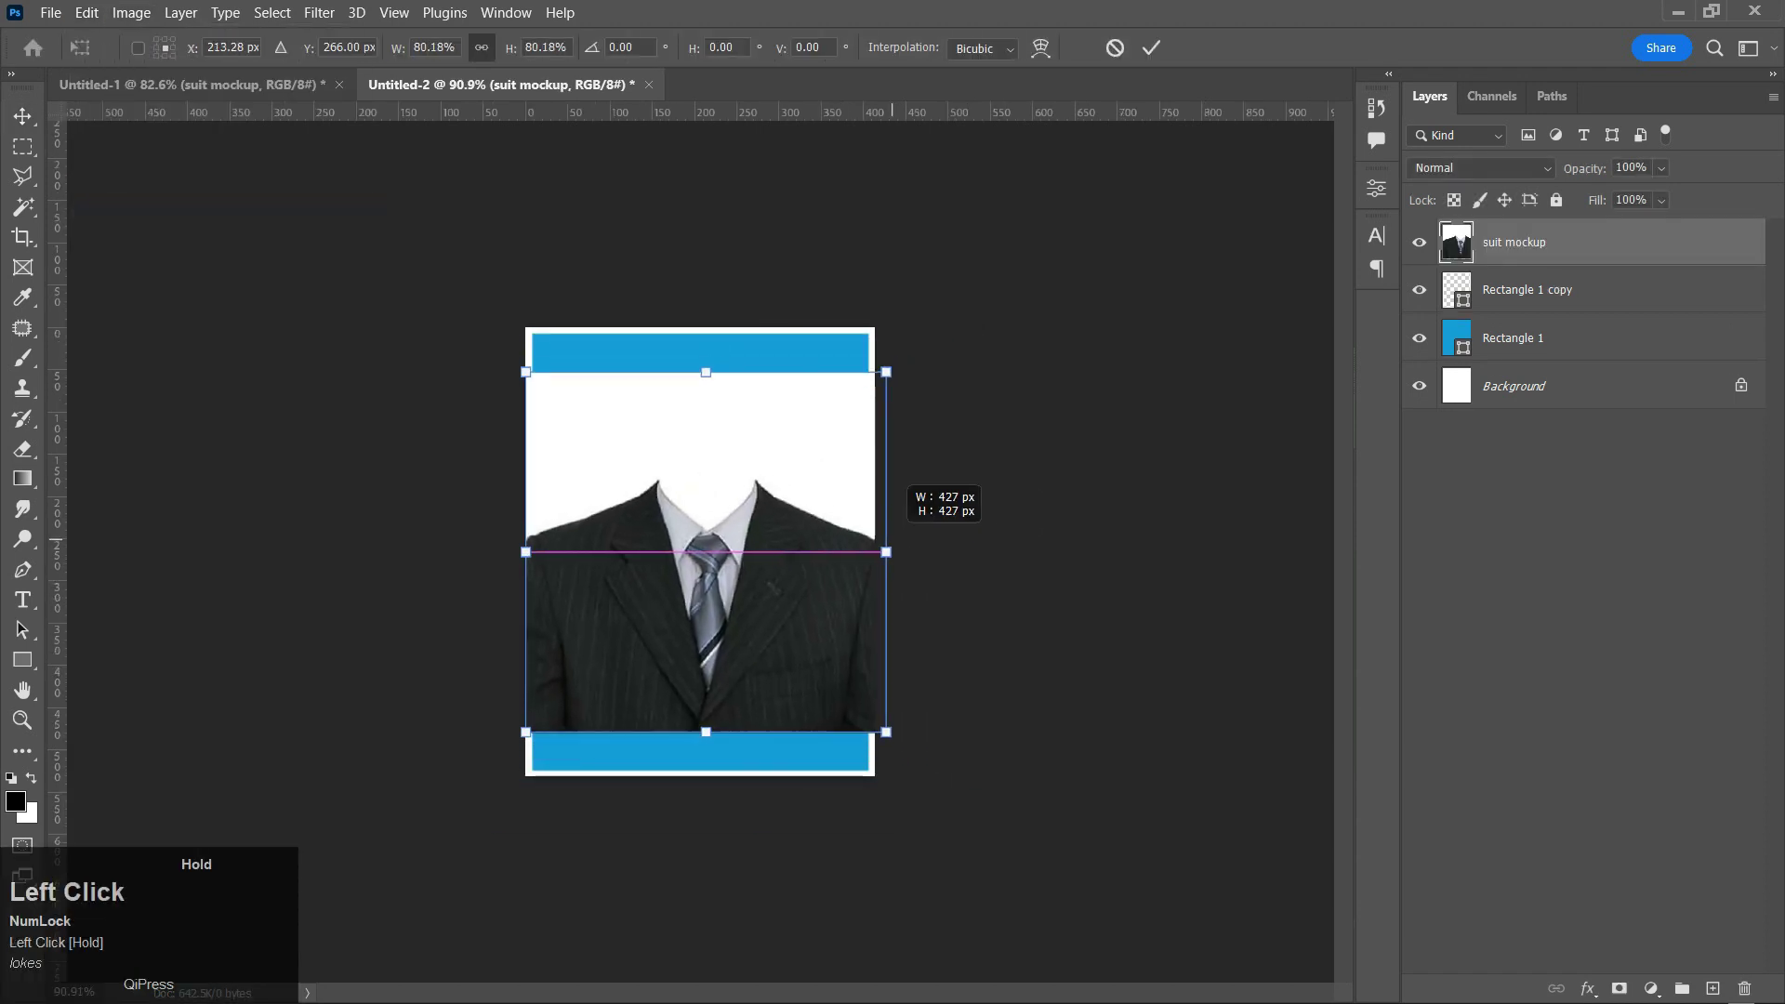
click(1151, 47)
- Select the white area above the suit with the Magic Wand tool, delete it, and clear the selection
scroll(546, 460, up, 1)
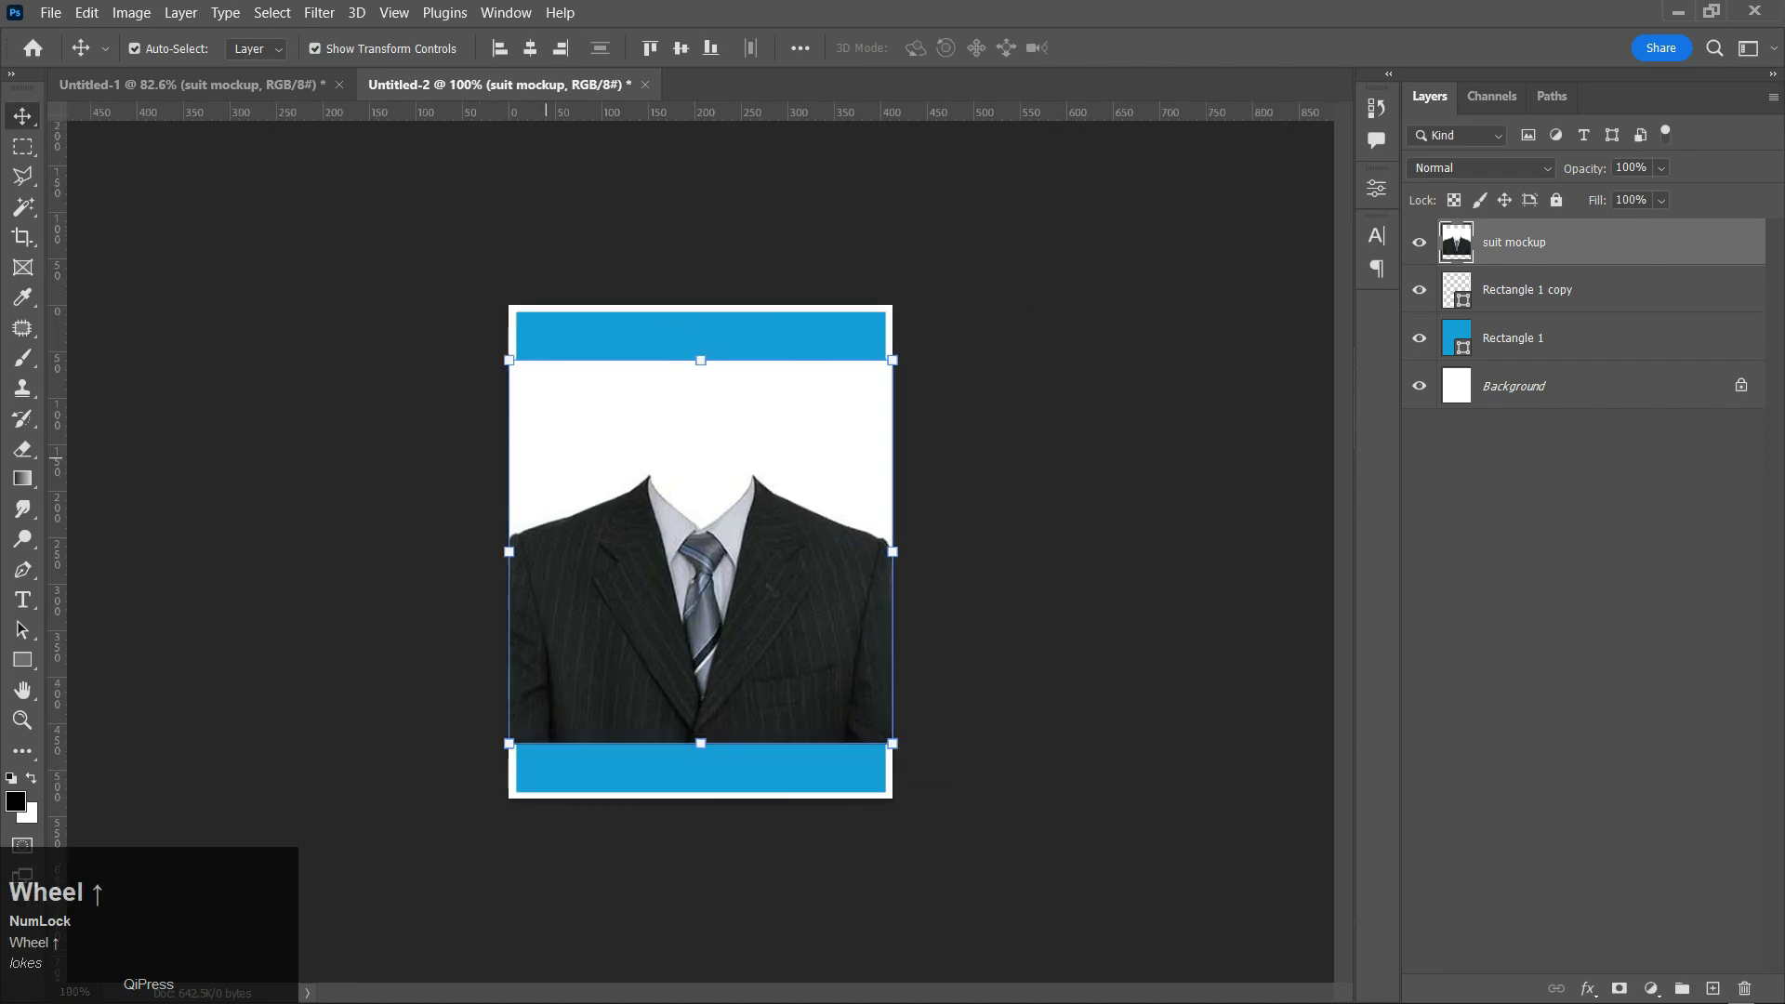
scroll(546, 460, up, 1)
click(22, 207)
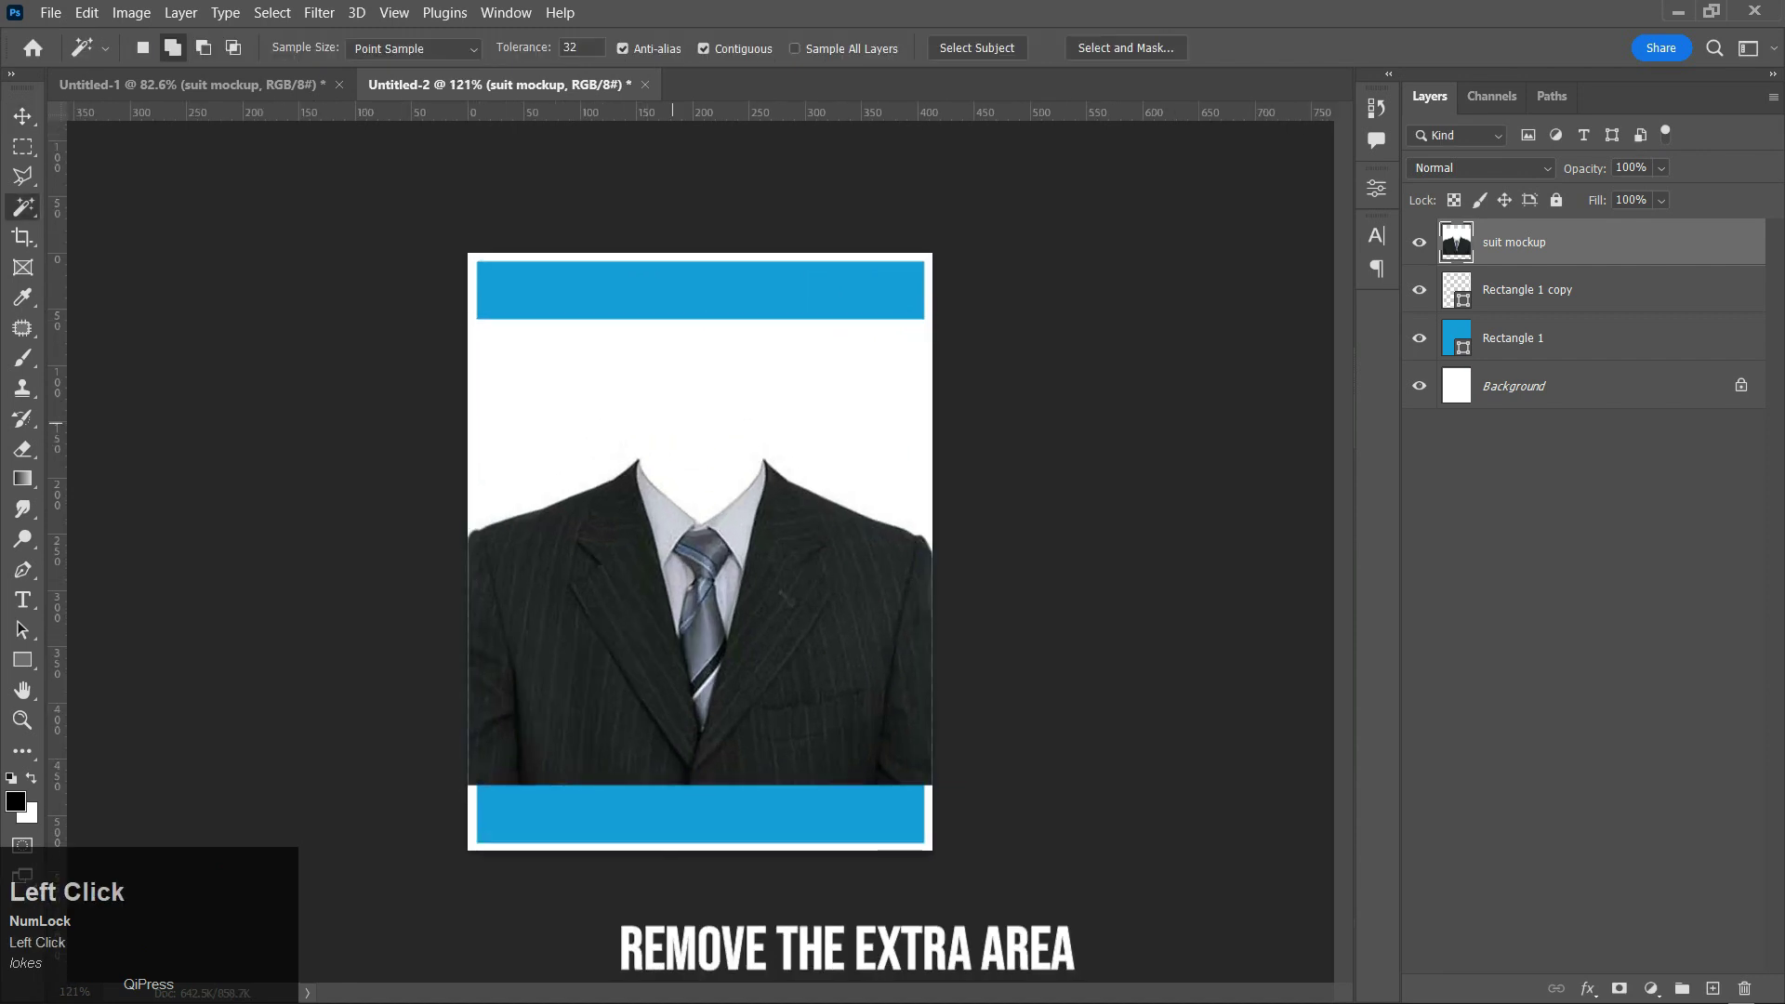
click(672, 425)
key(Delete)
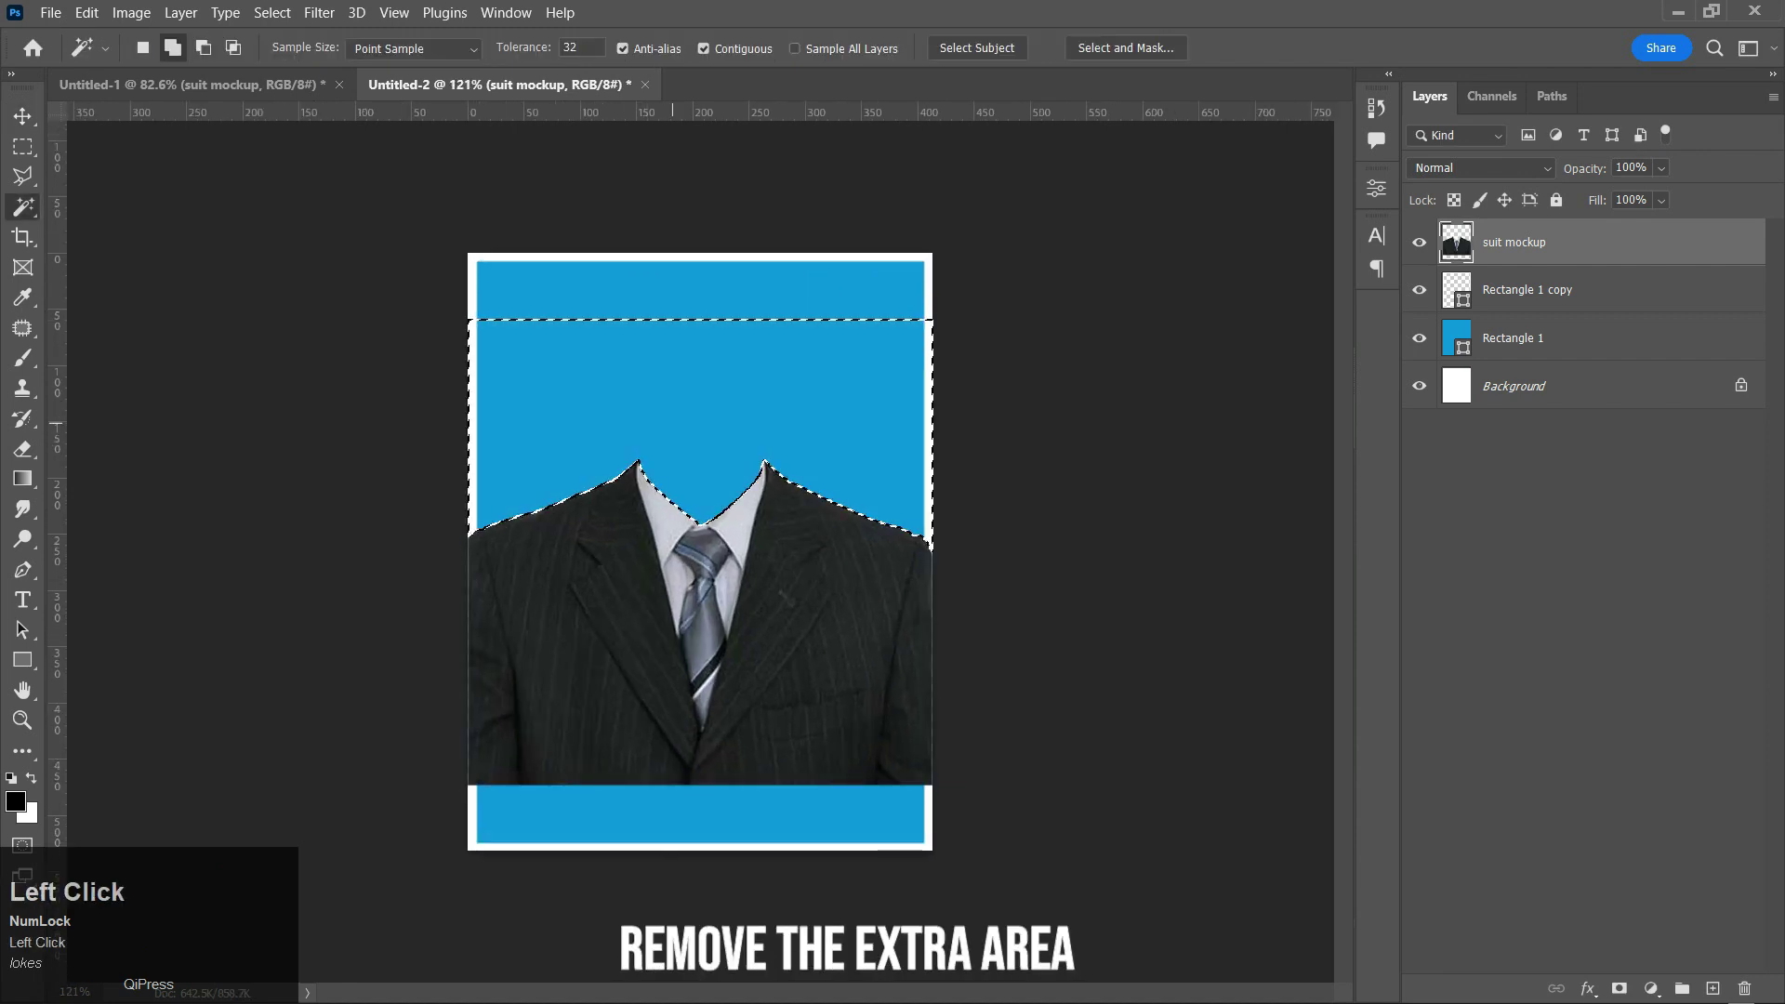
key(ctrl+d)
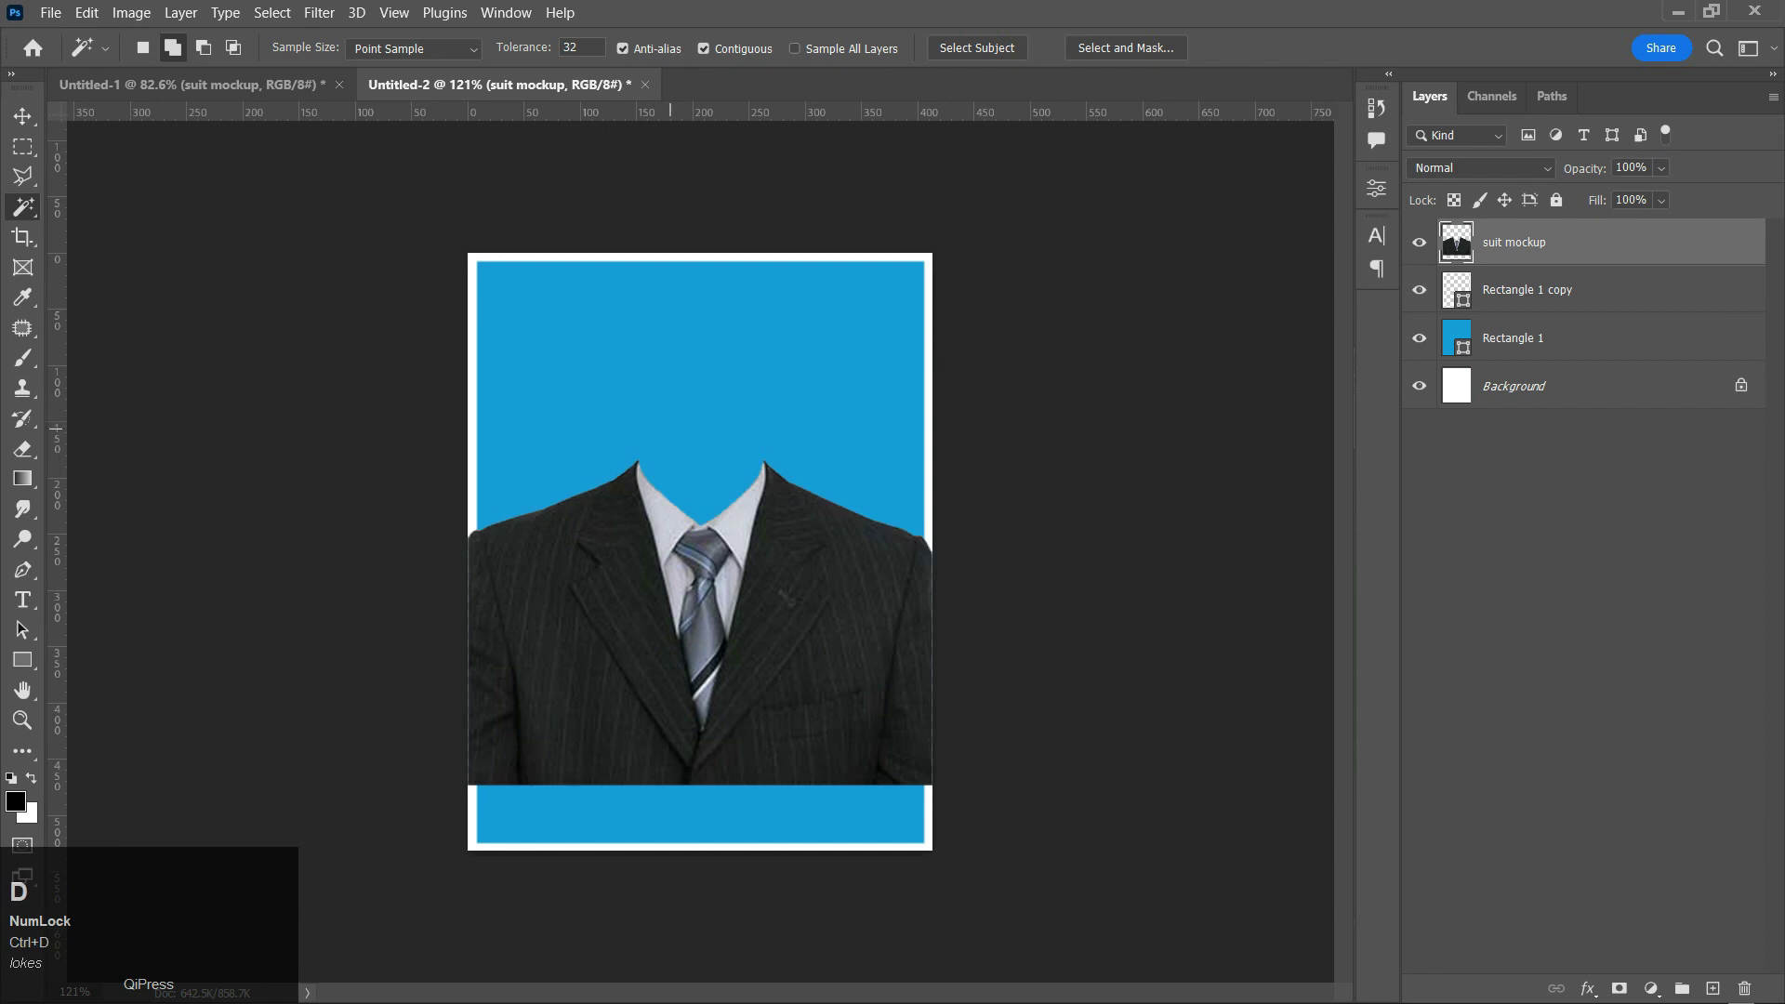
click(22, 115)
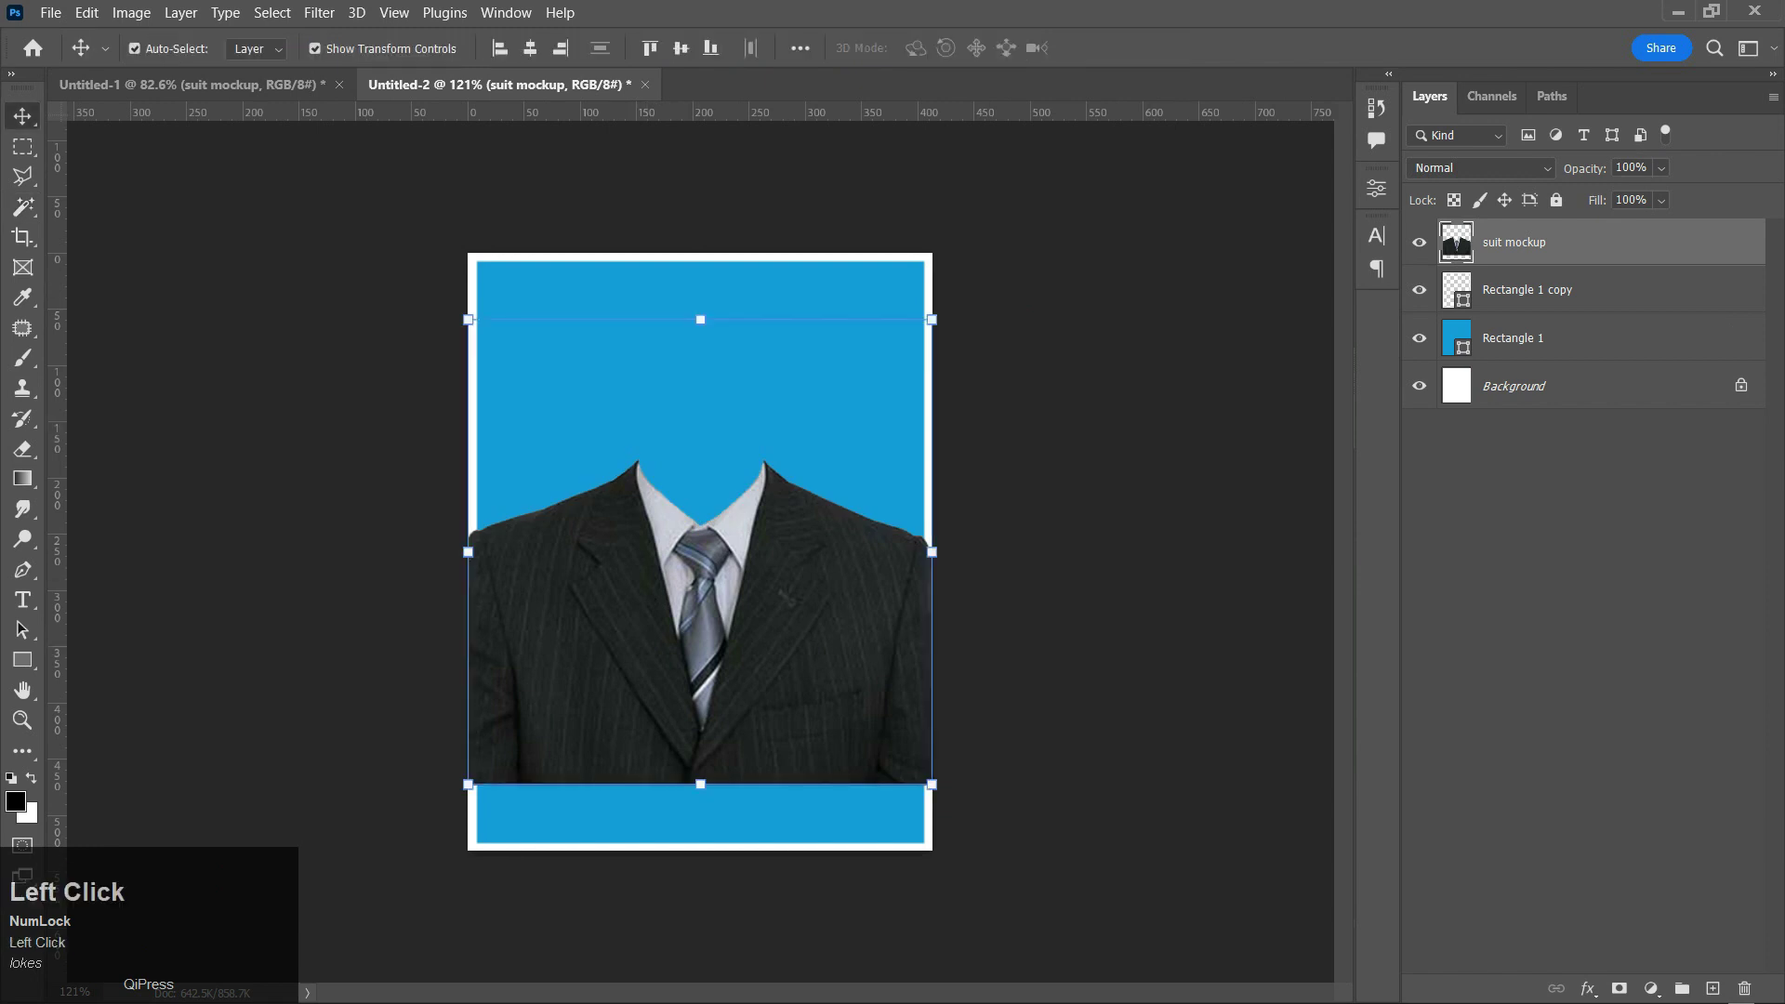
- Move the suit mockup layer beneath Rectangle 1 copy and align the suit with the canvas's bottom edge
drag(1543, 243, 1543, 303)
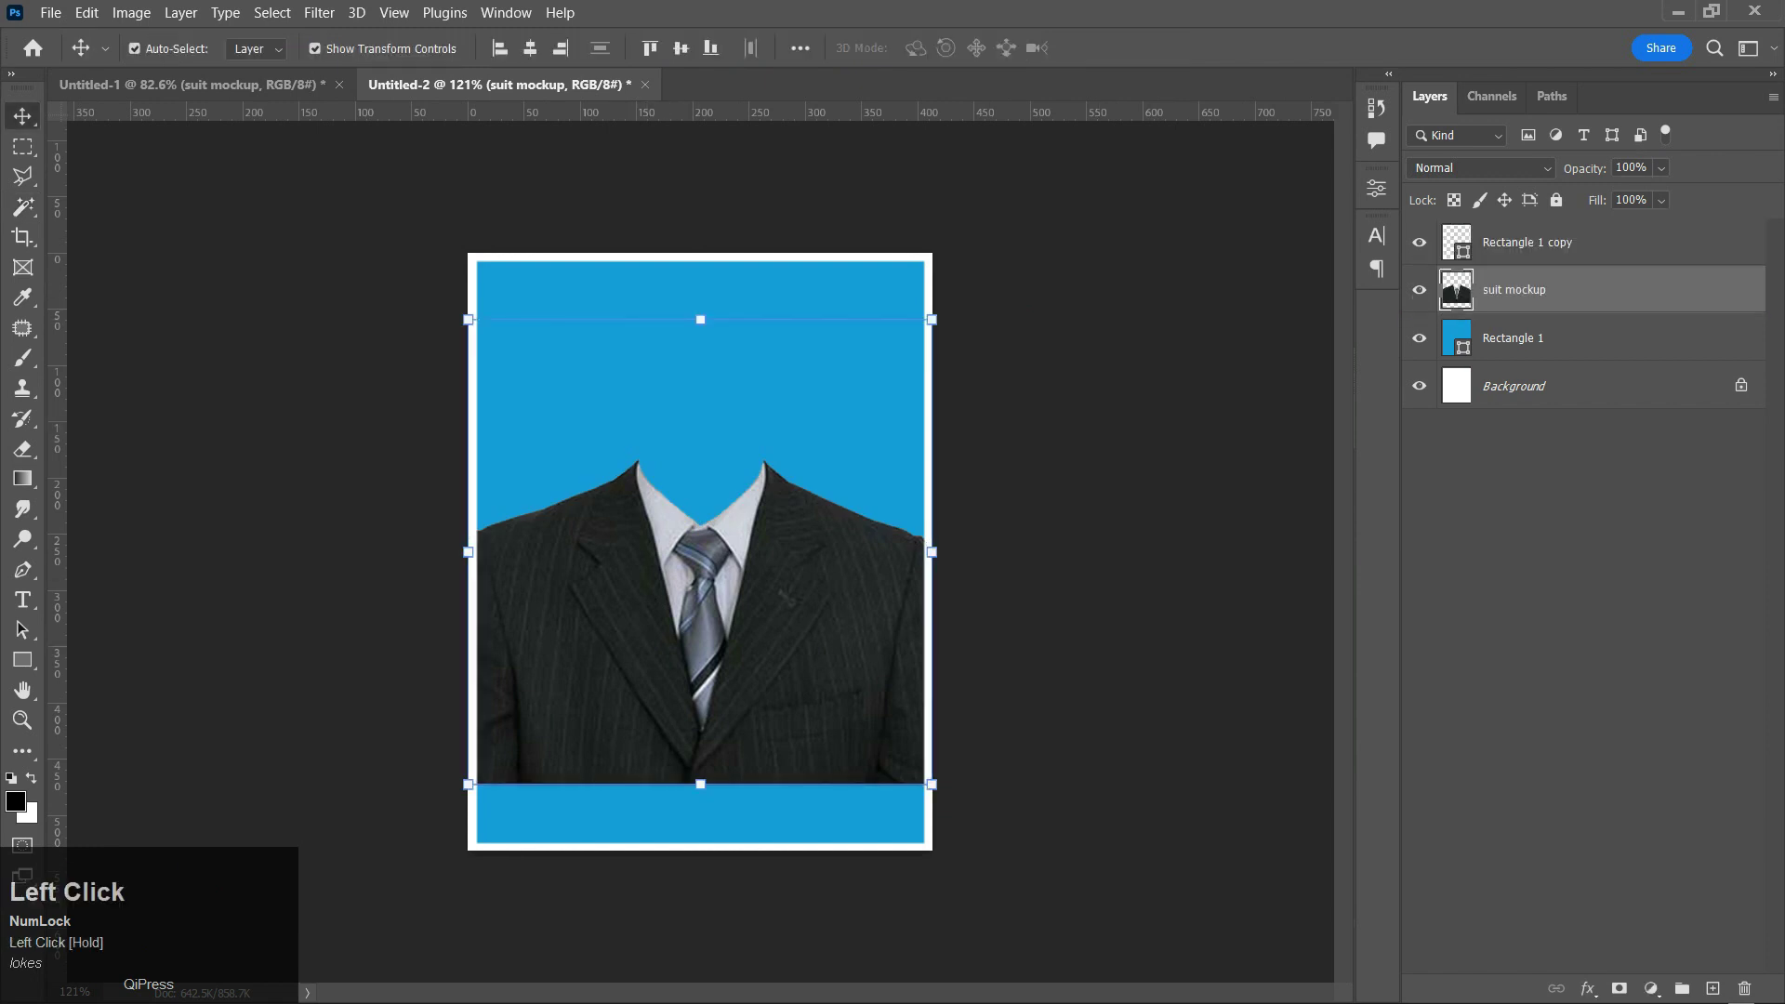
click(710, 48)
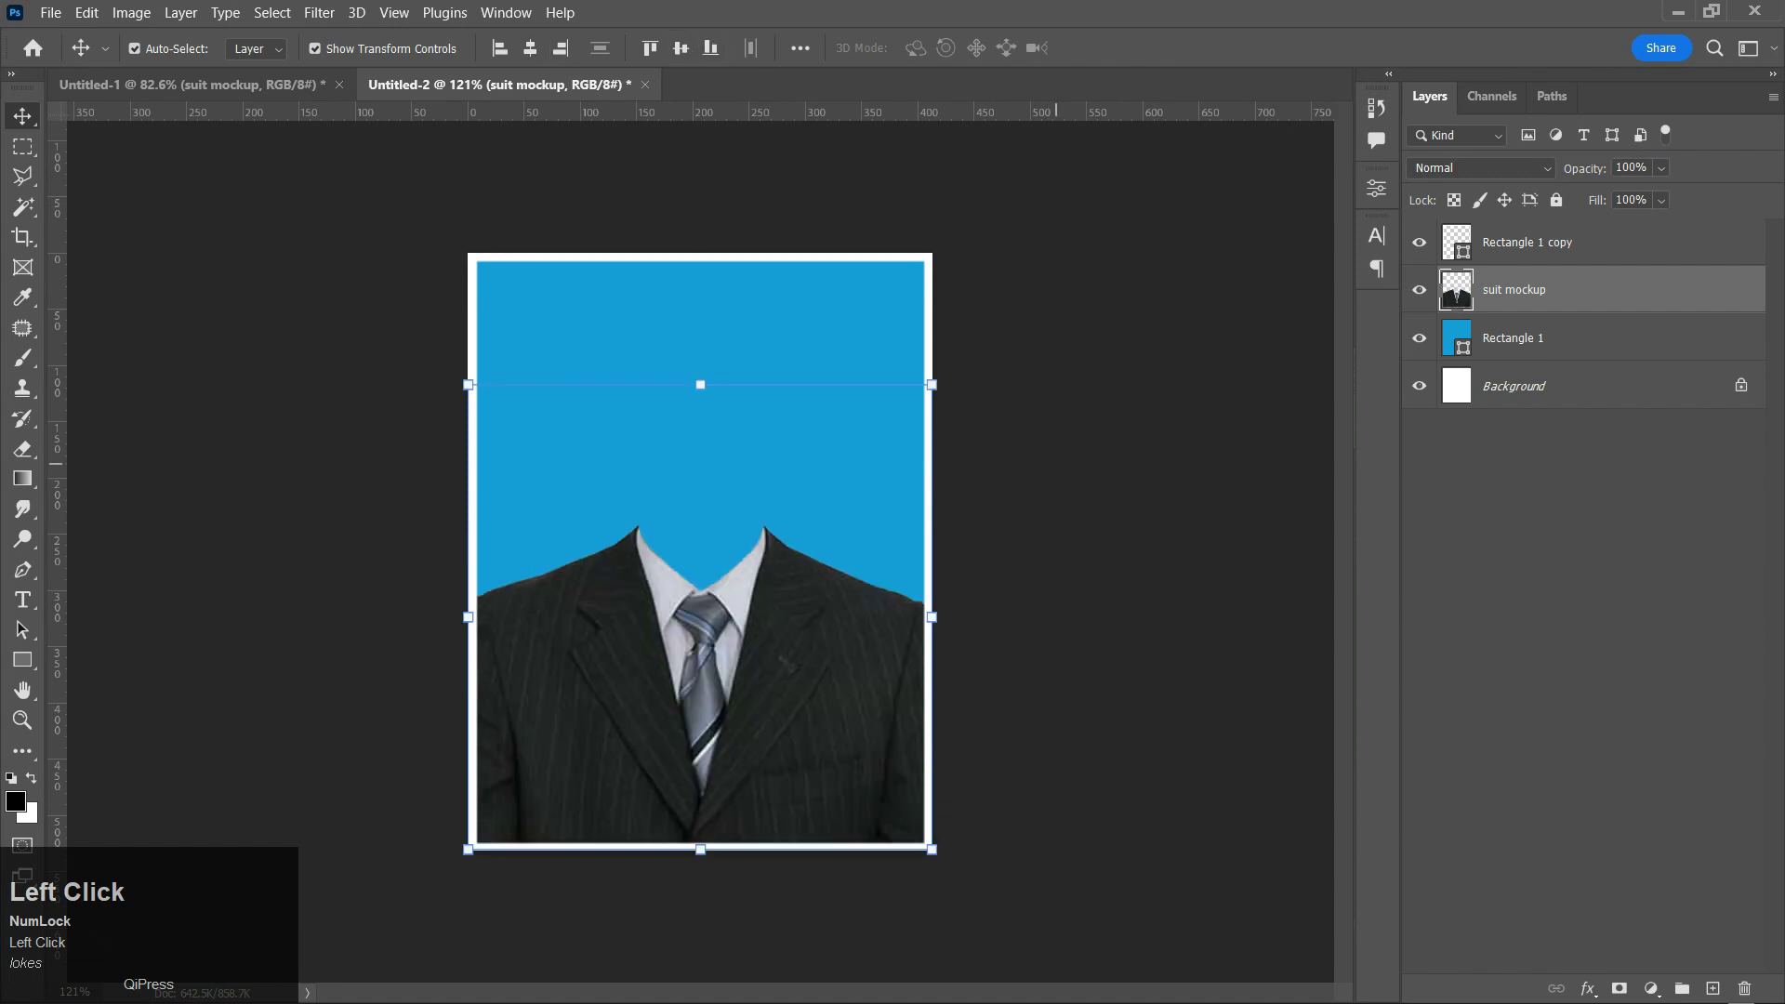
click(1057, 463)
click(768, 703)
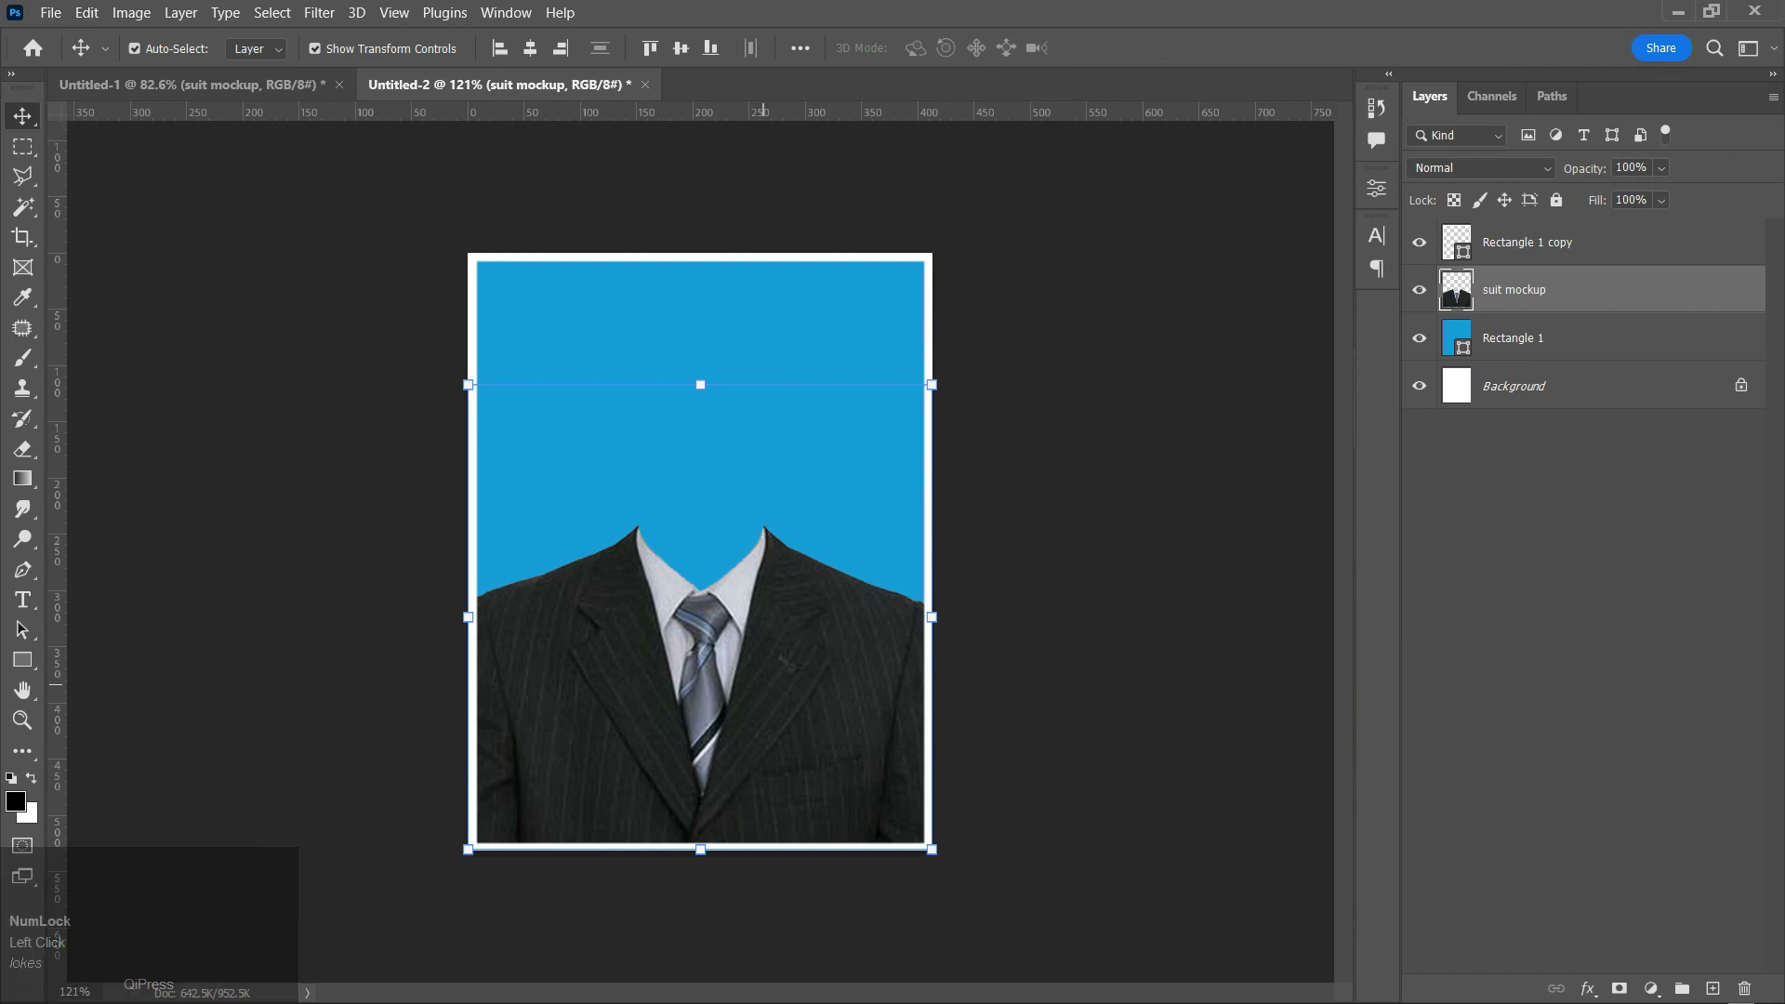
- Move the suit slightly further down so it extends past the canvas bottom, apply the transform, and deselect the layer
key(ctrl+t)
drag(712, 618, 711, 662)
click(1151, 48)
click(1103, 455)
scroll(691, 533, up, 3)
scroll(691, 534, down, 1)
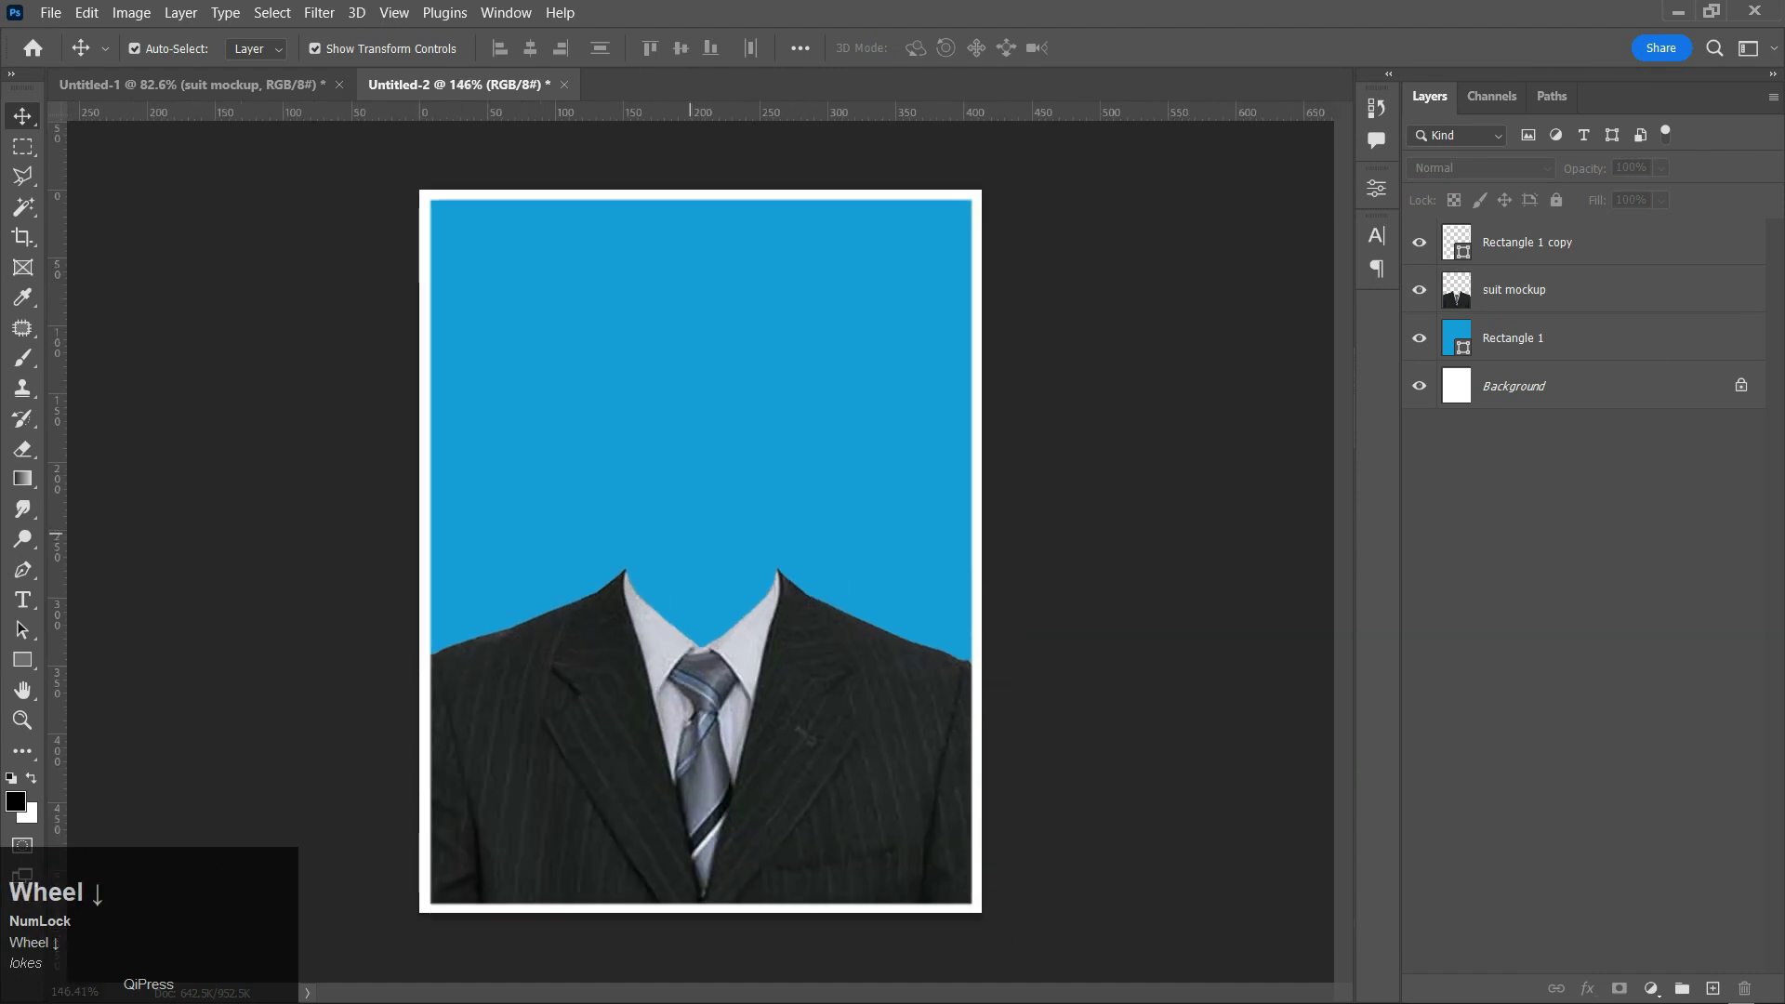
- In the Untitled-1 document, hide the suit mockup layer and show the model layer
click(186, 84)
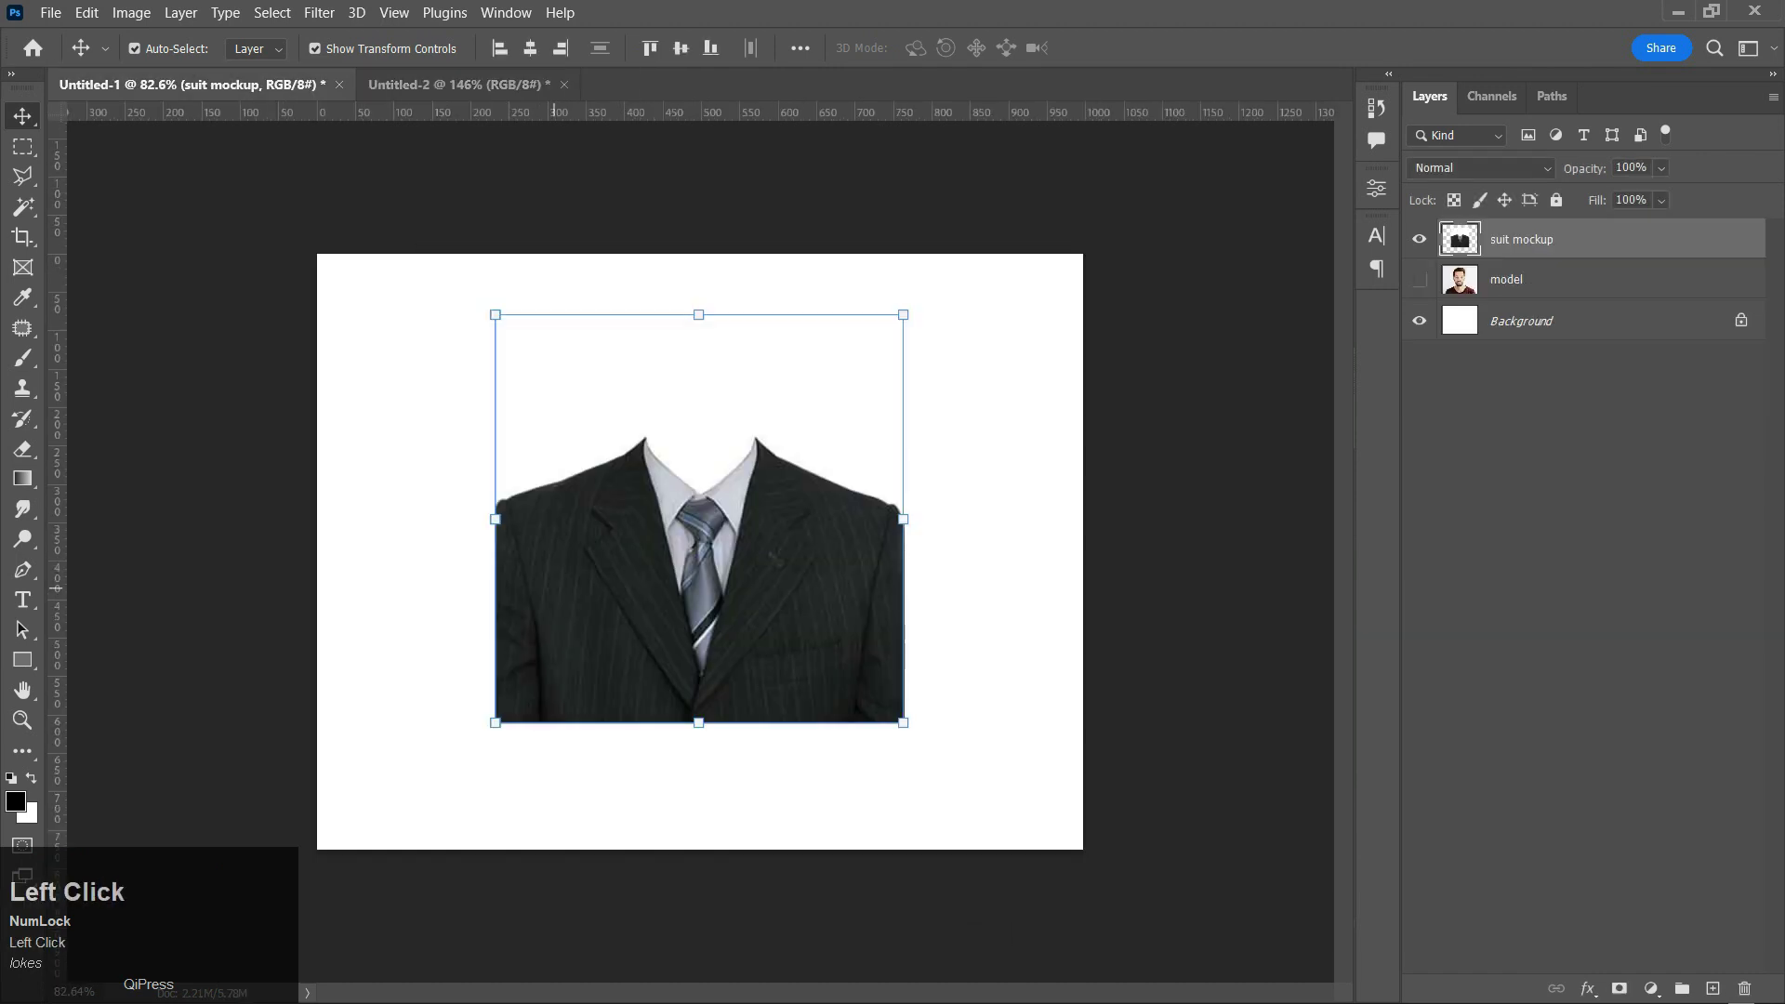
click(1419, 239)
click(1418, 279)
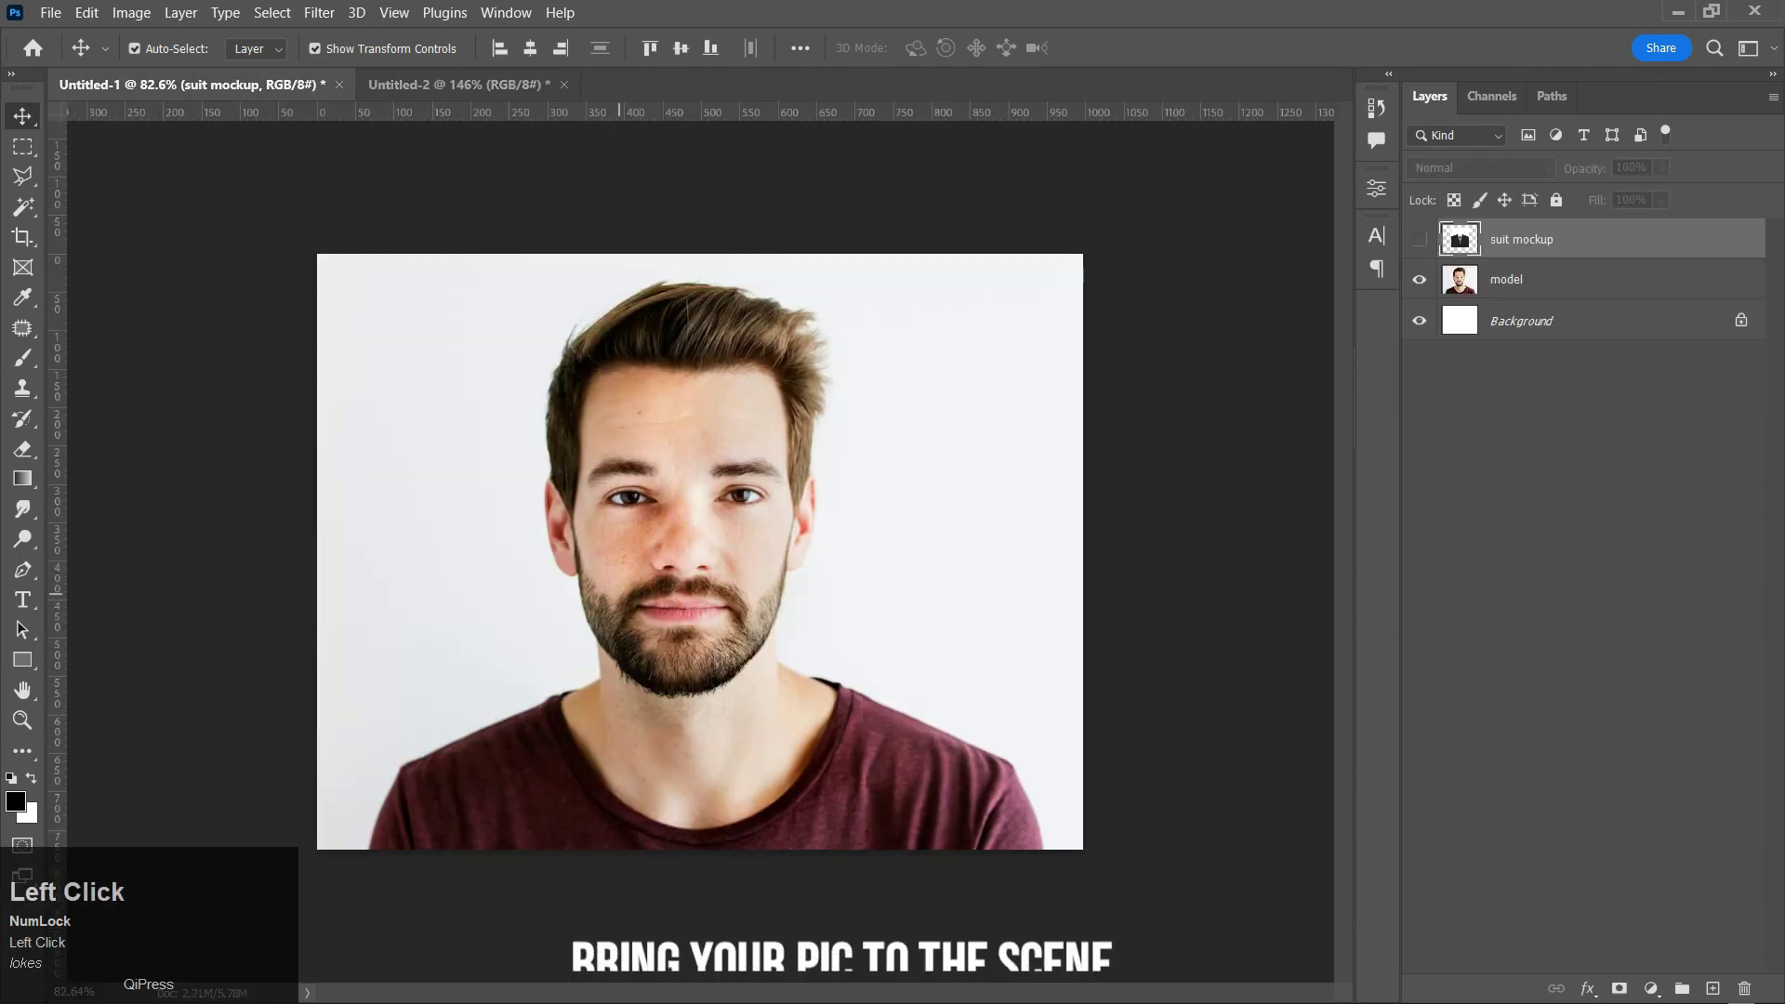
- Copy the model layer and paste it into the Untitled-2 document
click(1524, 279)
click(86, 12)
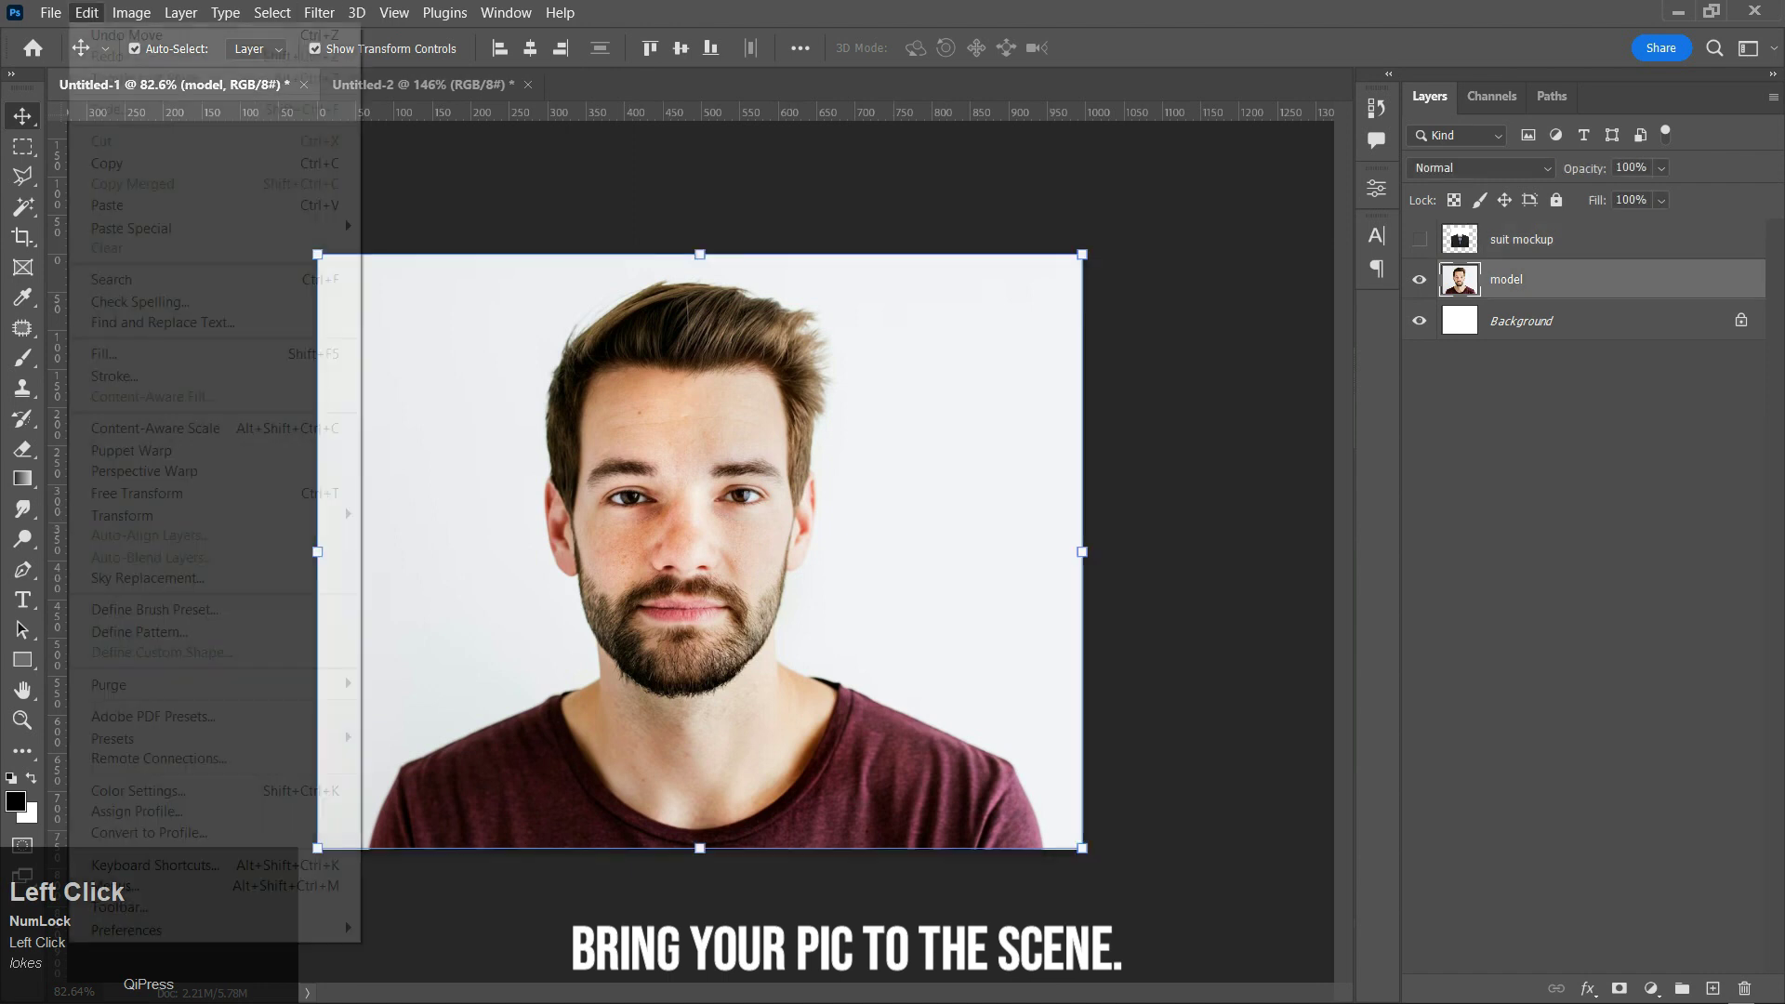
click(107, 162)
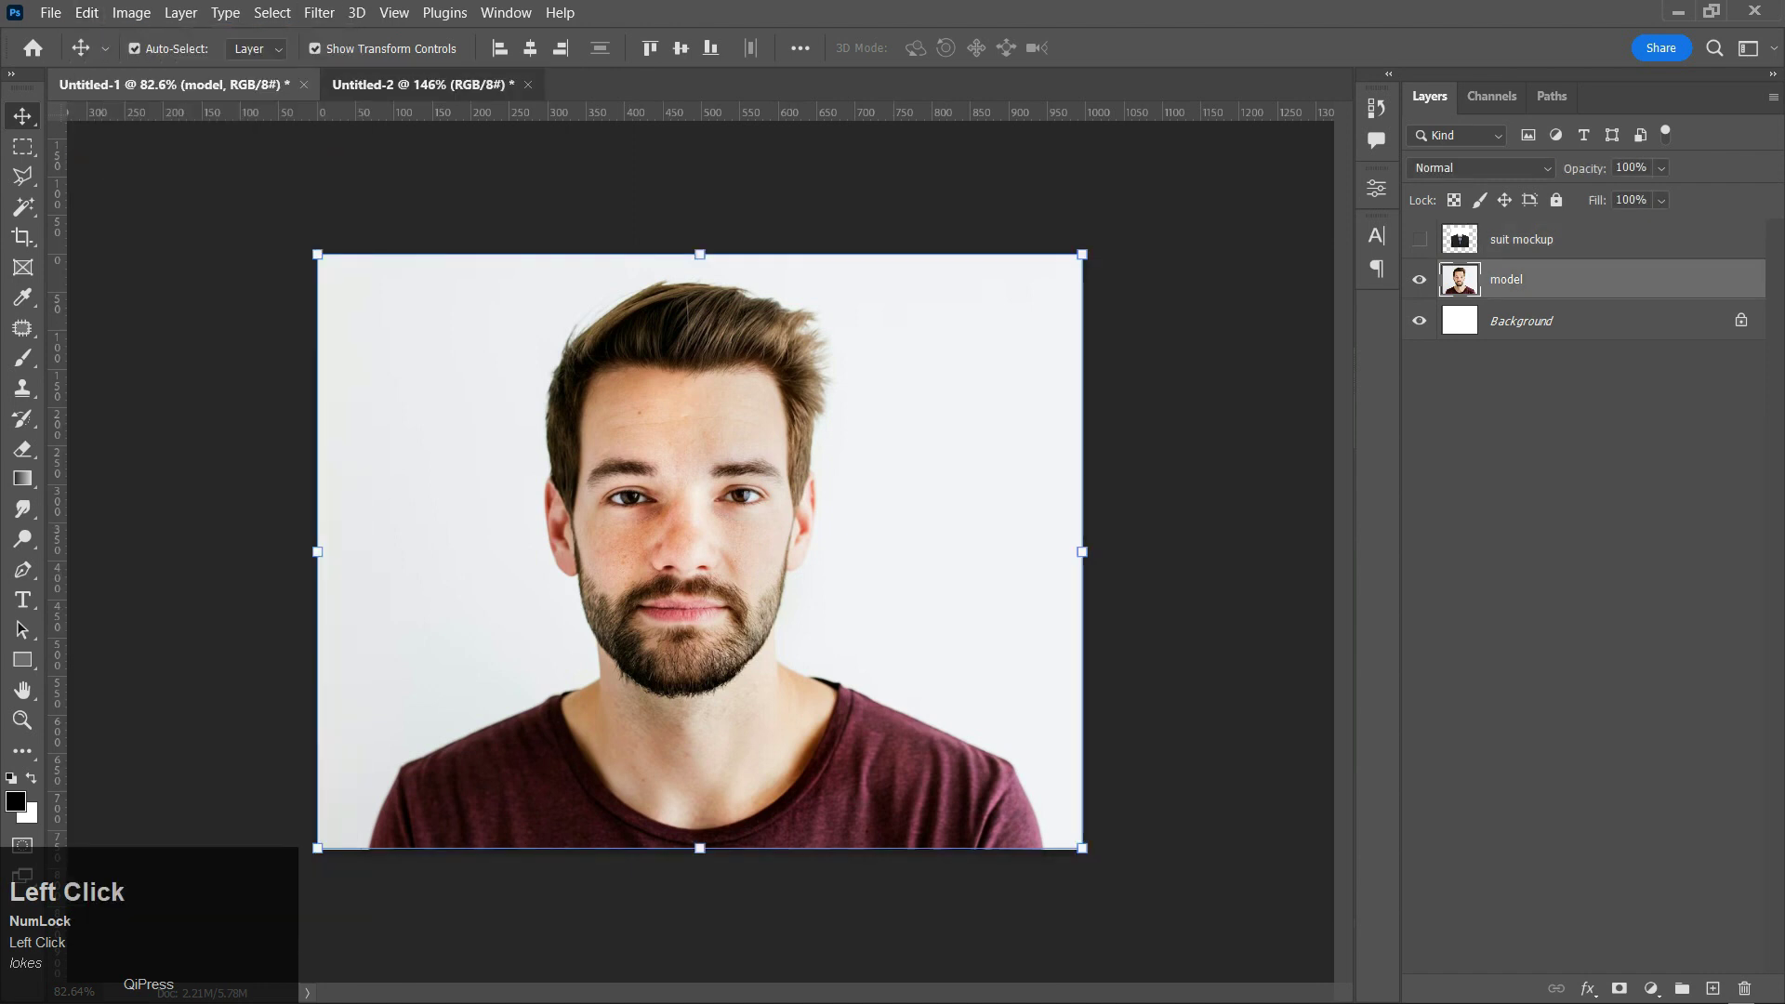
click(423, 85)
scroll(722, 515, down, 2)
key(ctrl+v)
- Scale the pasted model photo down proportionally to about 41.47%, position it in the upper part of the canvas, and apply the transform
scroll(657, 435, down, 2)
drag(1246, 635, 845, 529)
scroll(723, 651, up, 2)
drag(706, 681, 706, 521)
scroll(706, 521, up, 2)
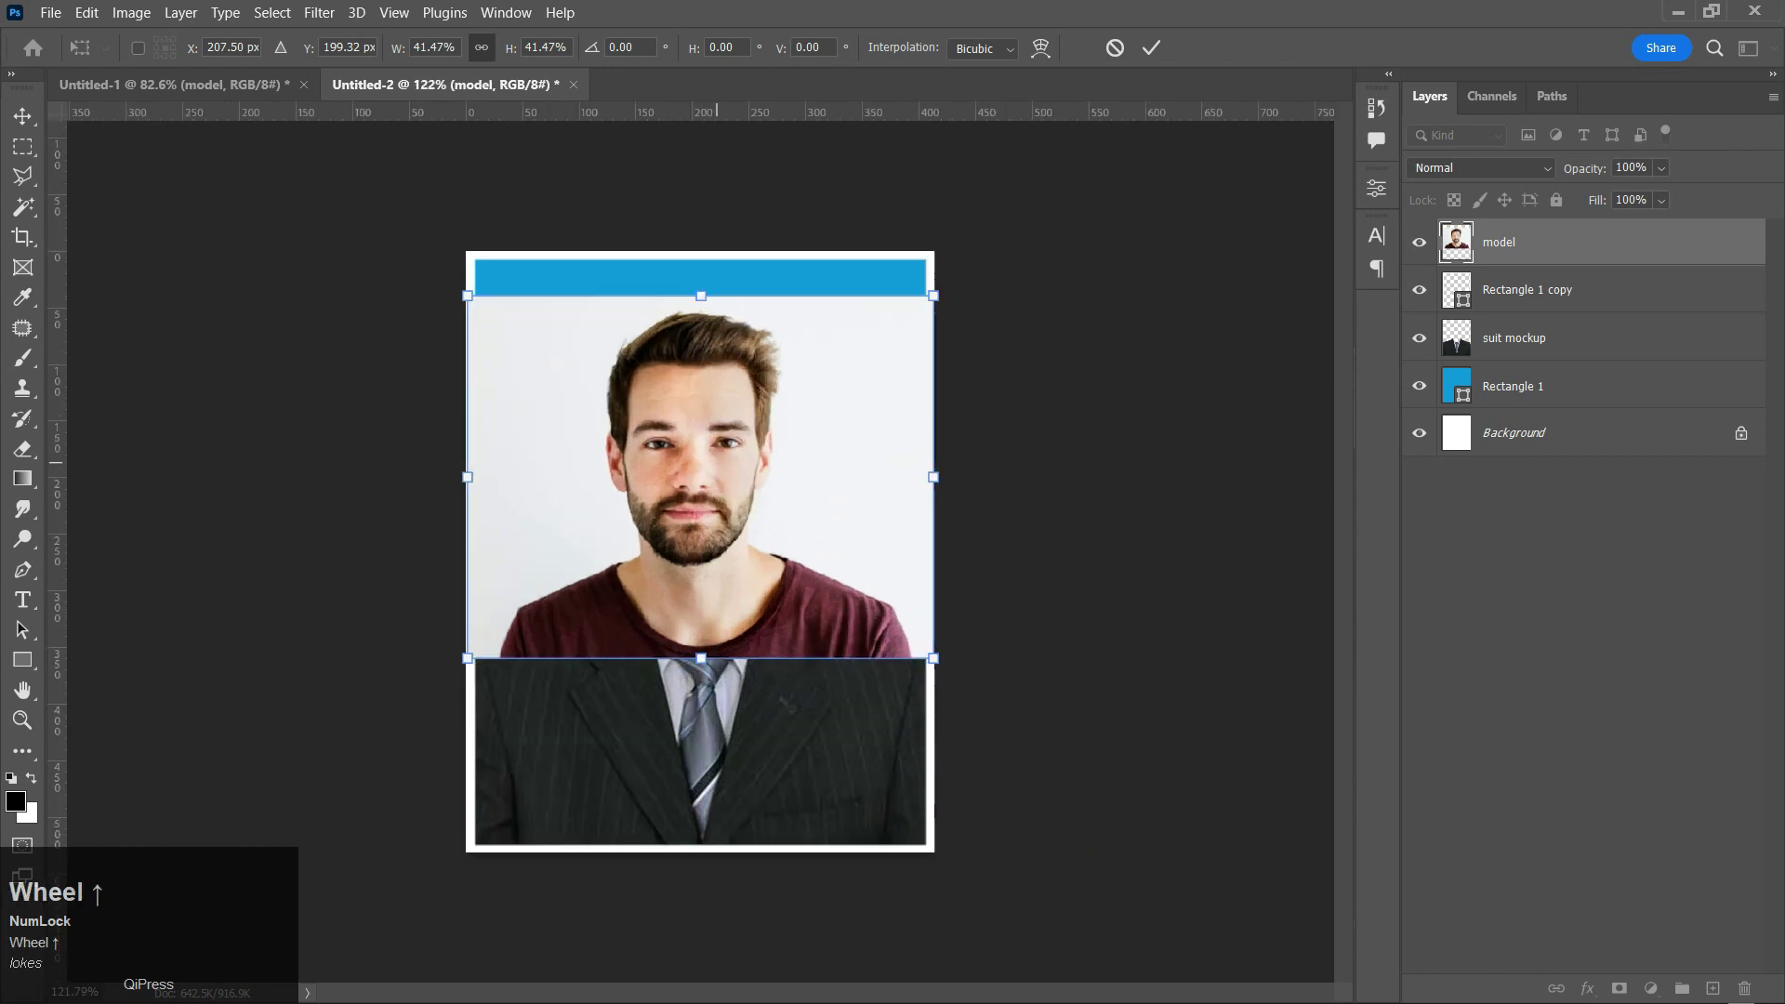
scroll(703, 565, up, 1)
key(Return)
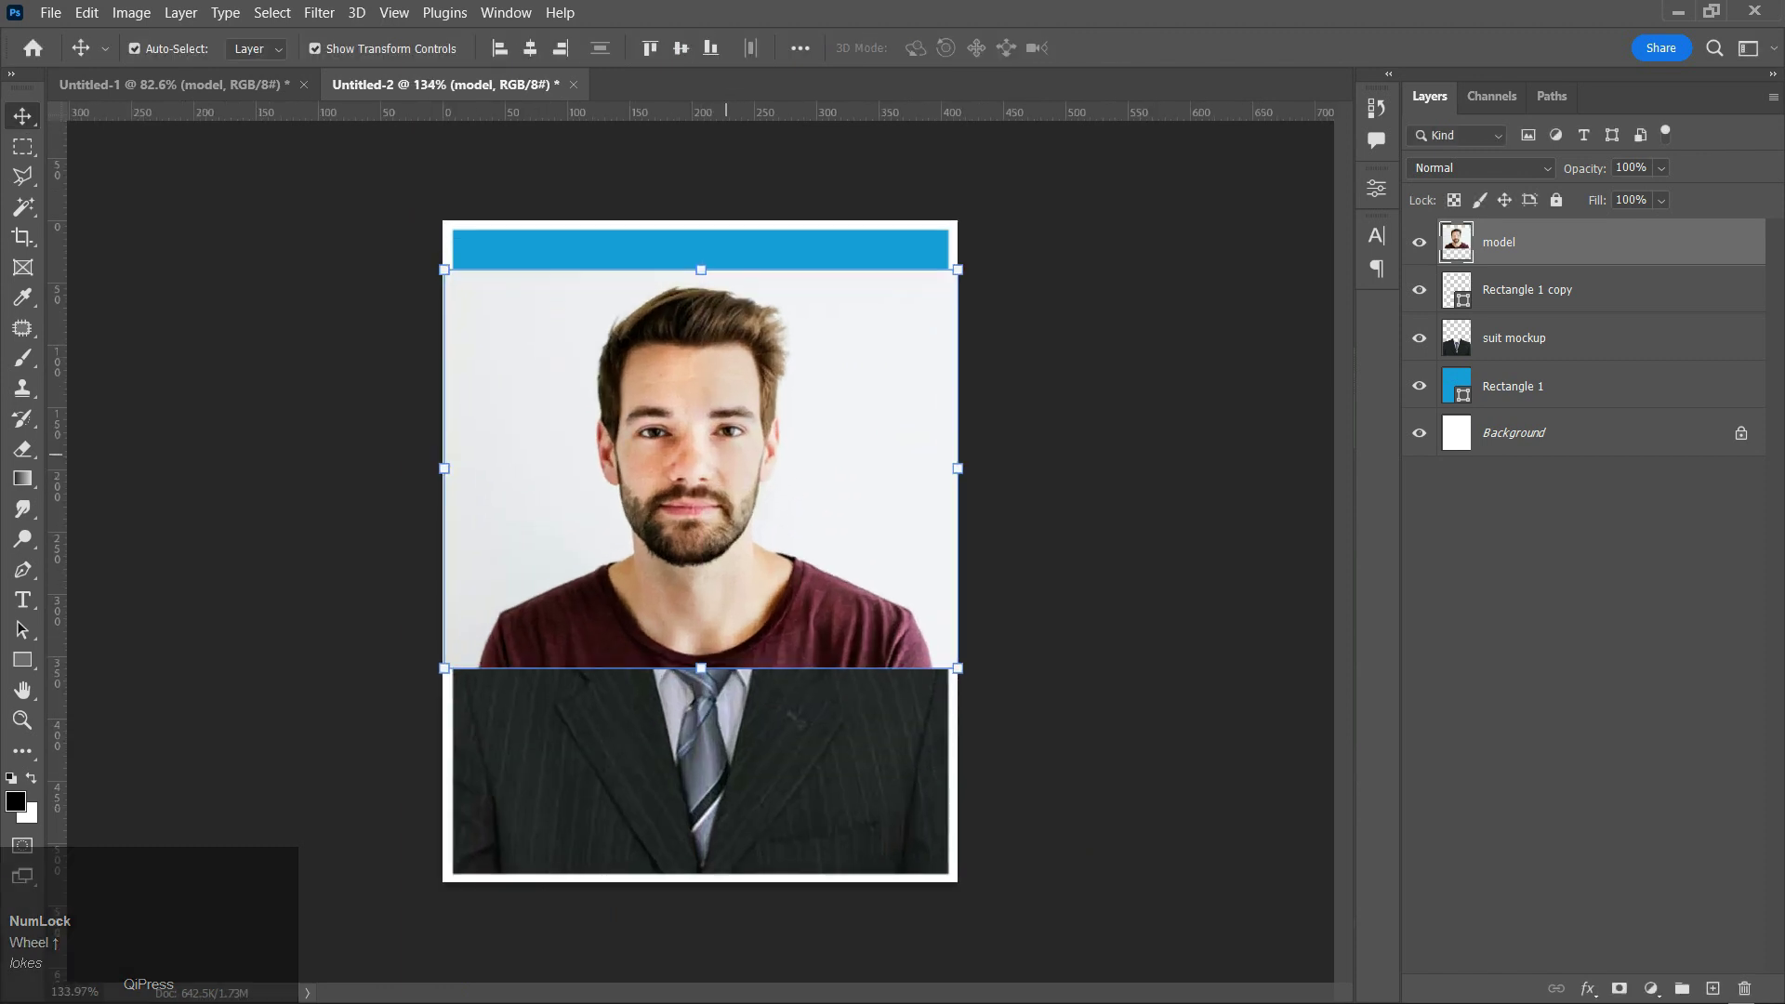
- Select the man in the model layer automatically with Select Subject
key(w)
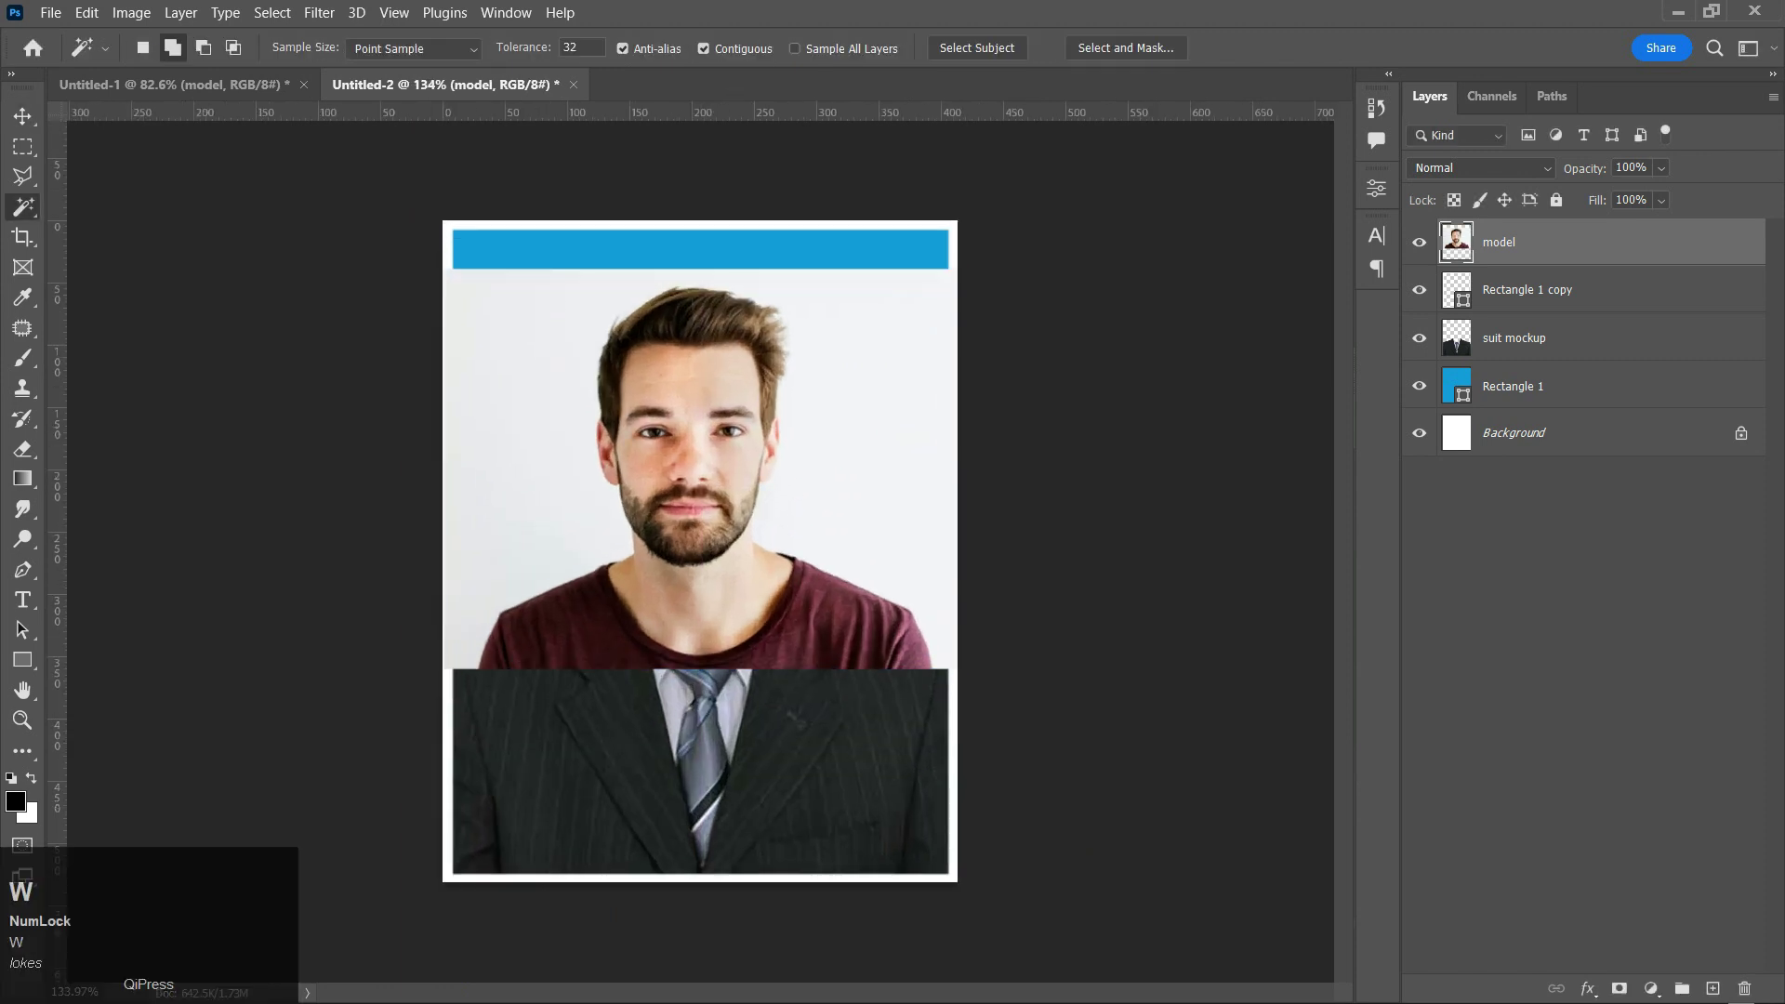
click(977, 47)
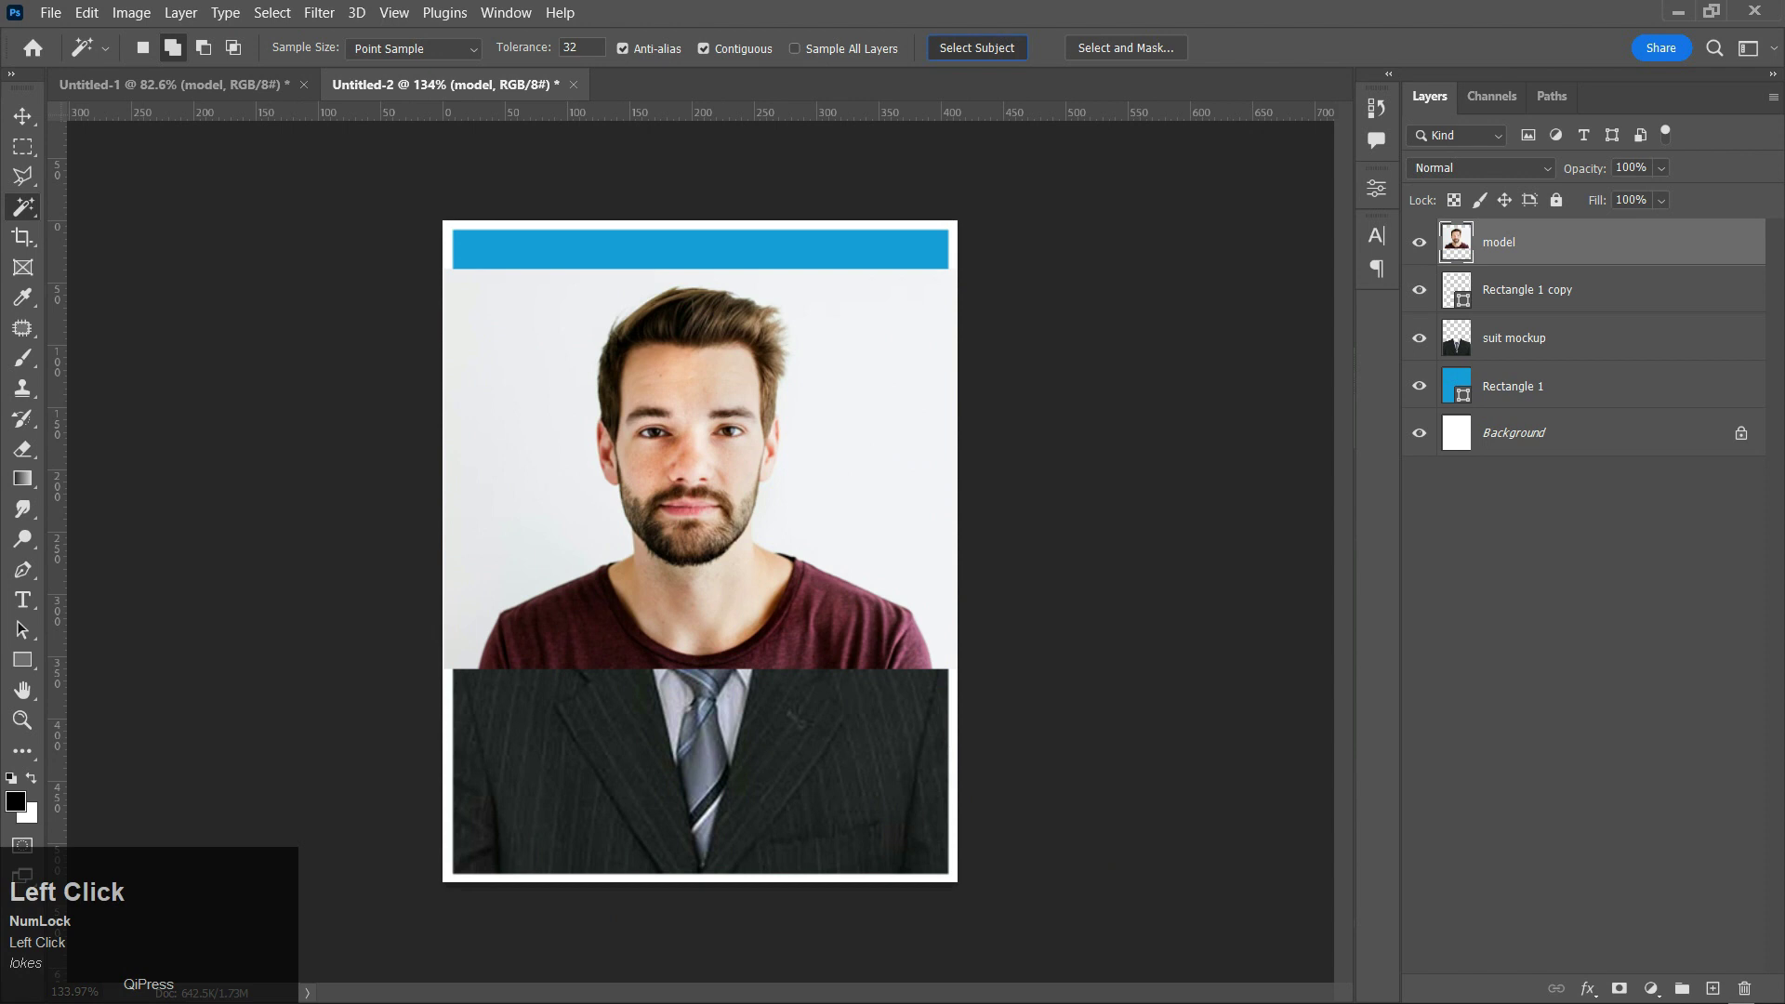
scroll(704, 381, up, 5)
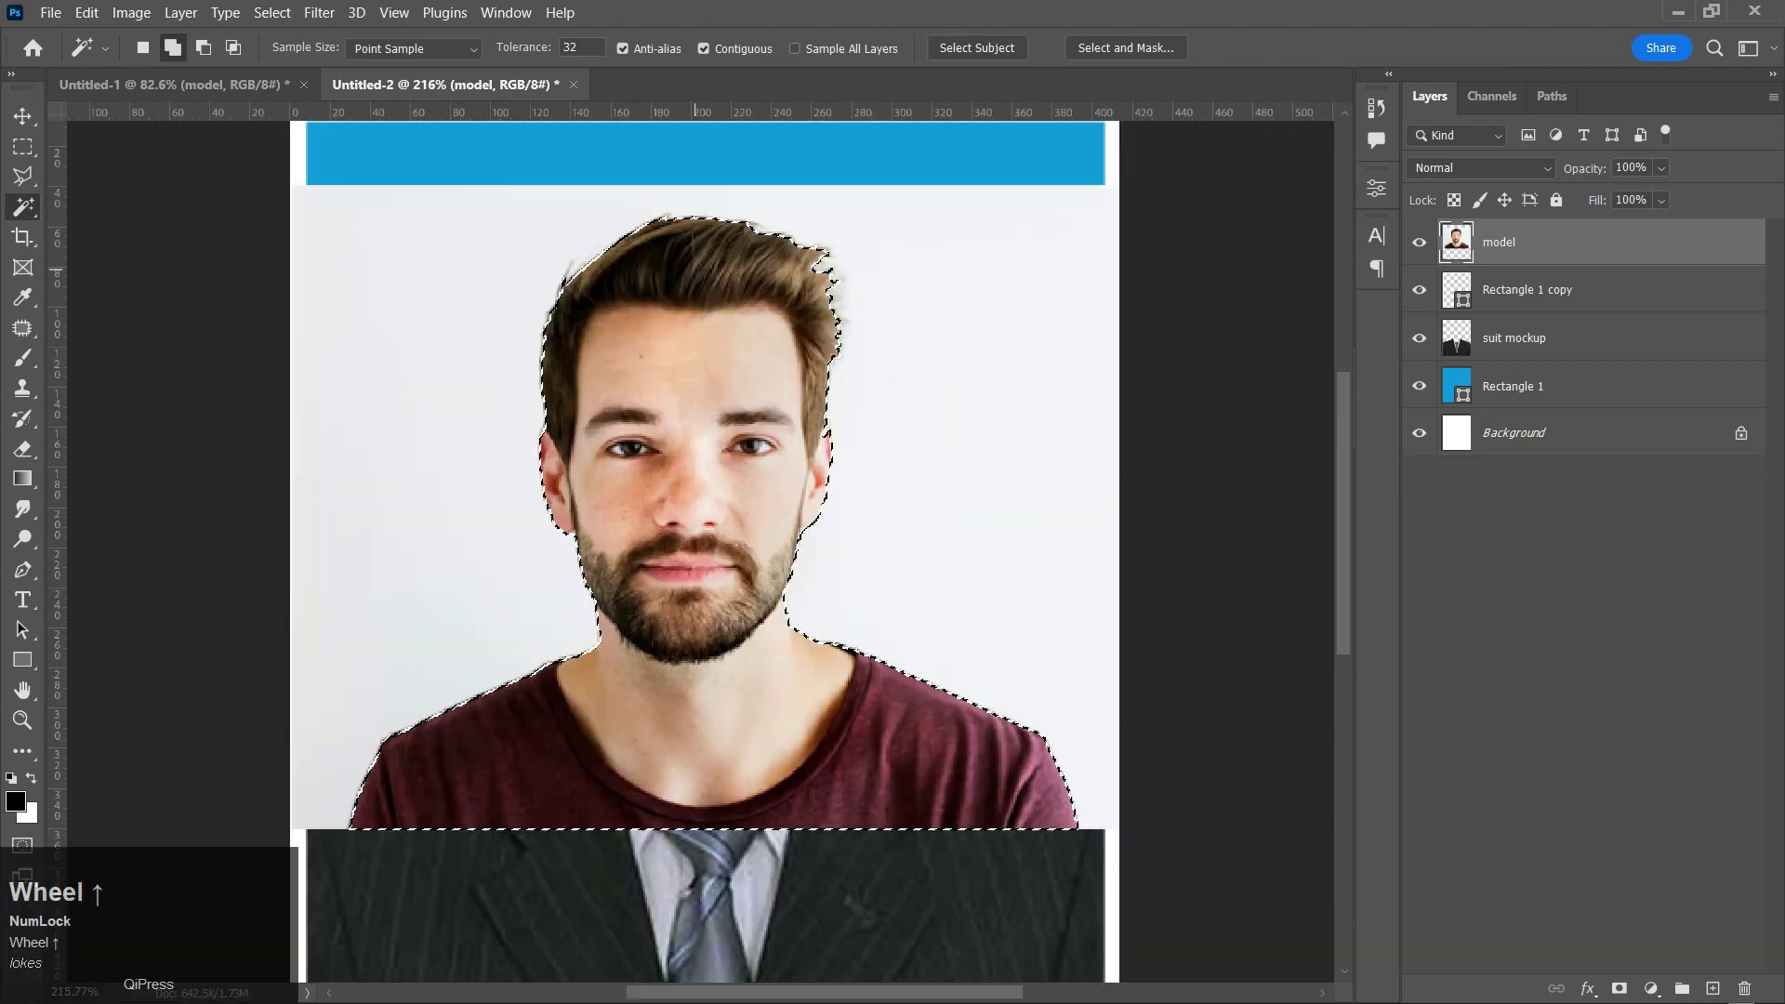
scroll(703, 446, down, 2)
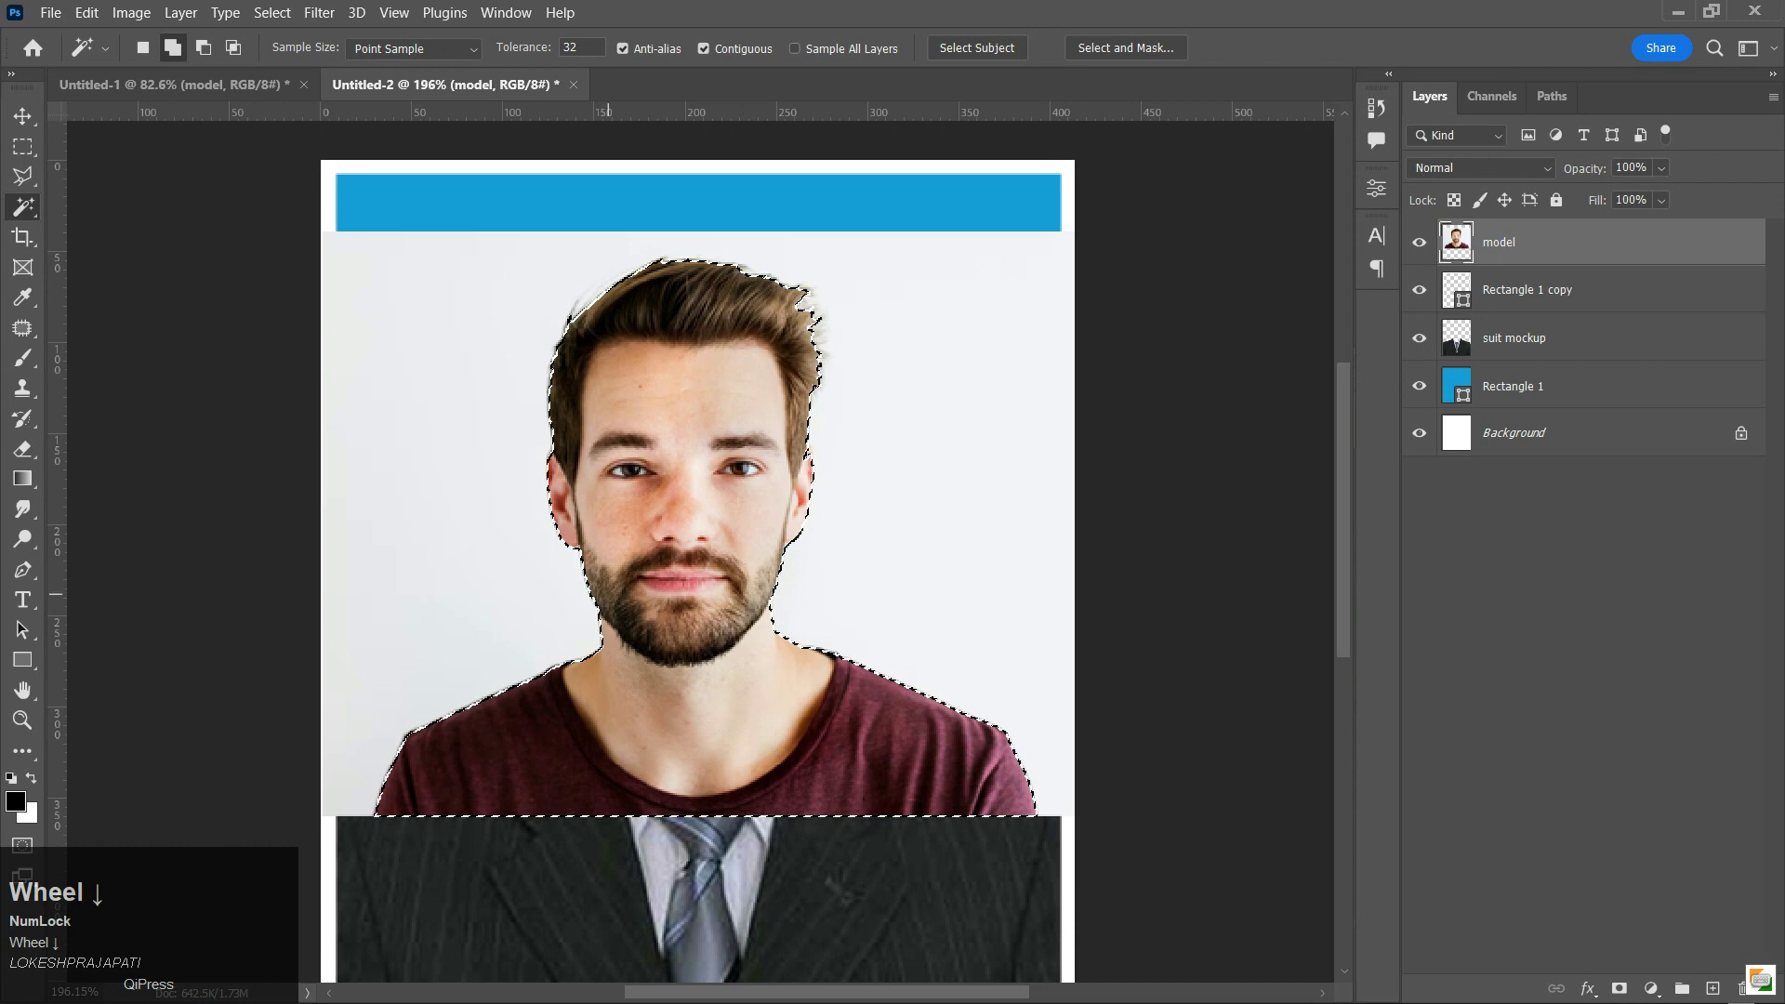
scroll(704, 446, up, 2)
- Open the subject selection in Select and Mask and refine its hair edges with Refine Hair
click(1125, 47)
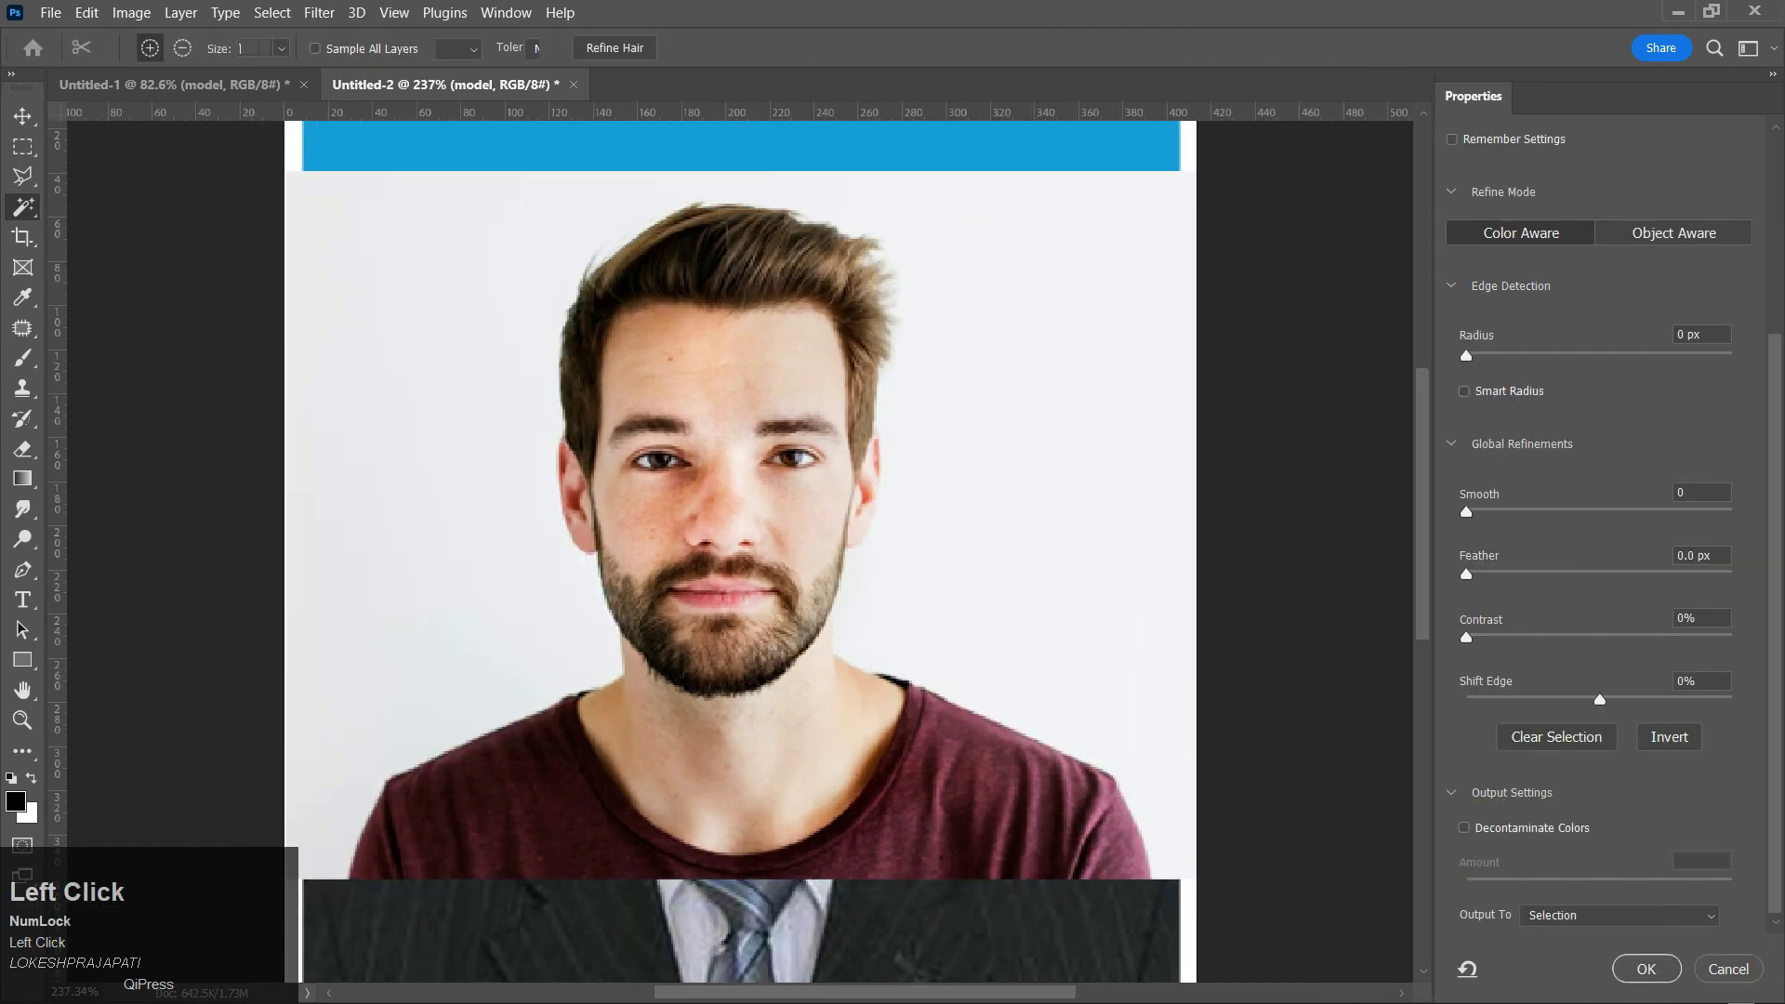
click(614, 48)
mouse_move(1774, 623)
mouse_down()
mouse_move(1775, 563)
mouse_move(1775, 623)
mouse_up()
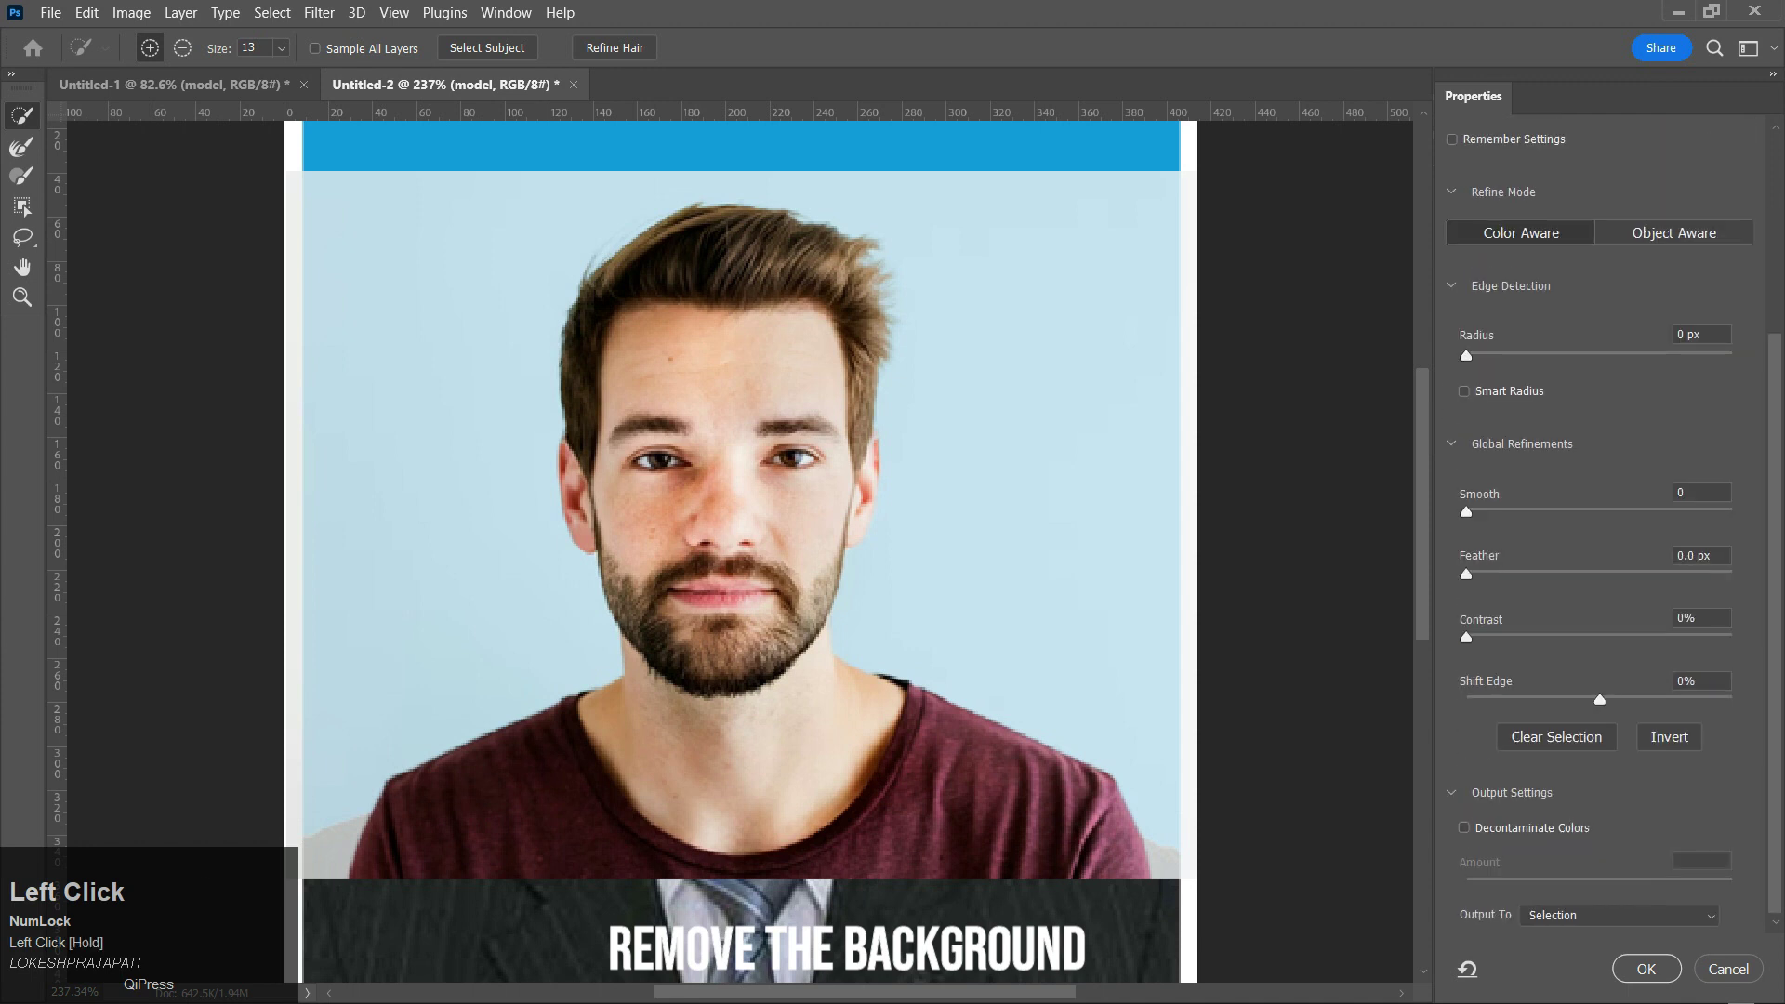
- Set Smooth to 1, enable Decontaminate Colors, and output the cutout to a new layer with layer mask
click(1694, 493)
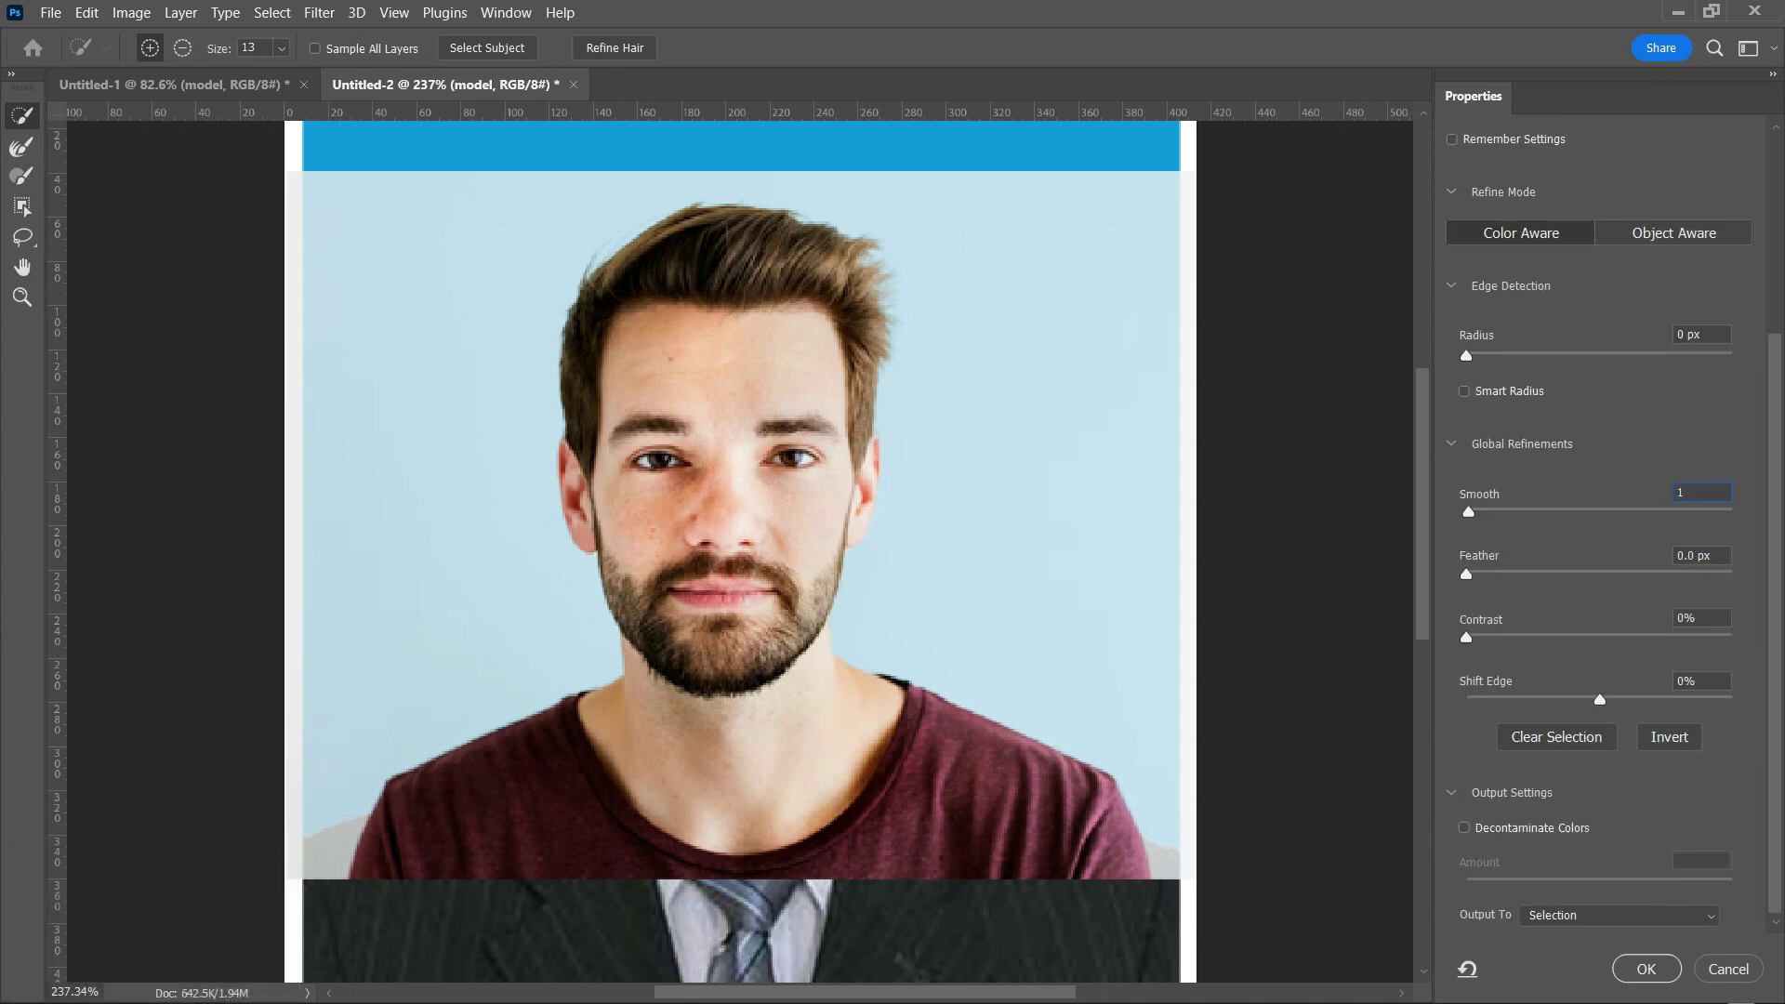
click(1464, 828)
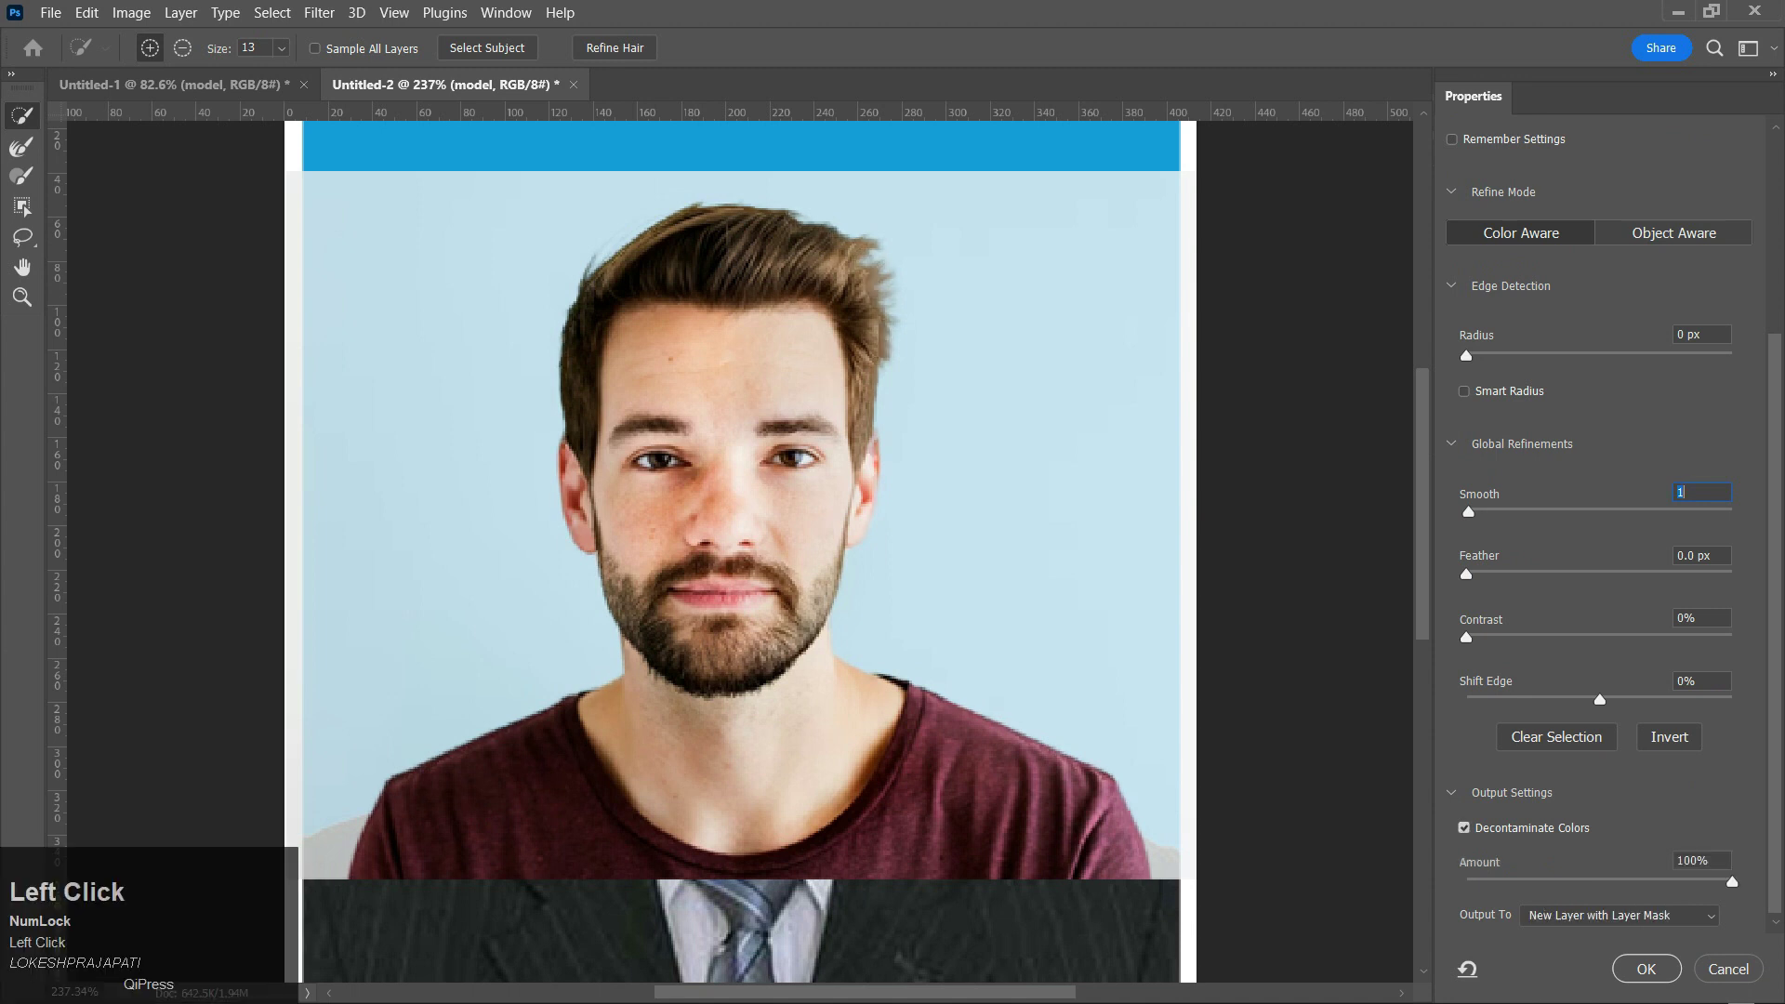
scroll(739, 548, up, 1)
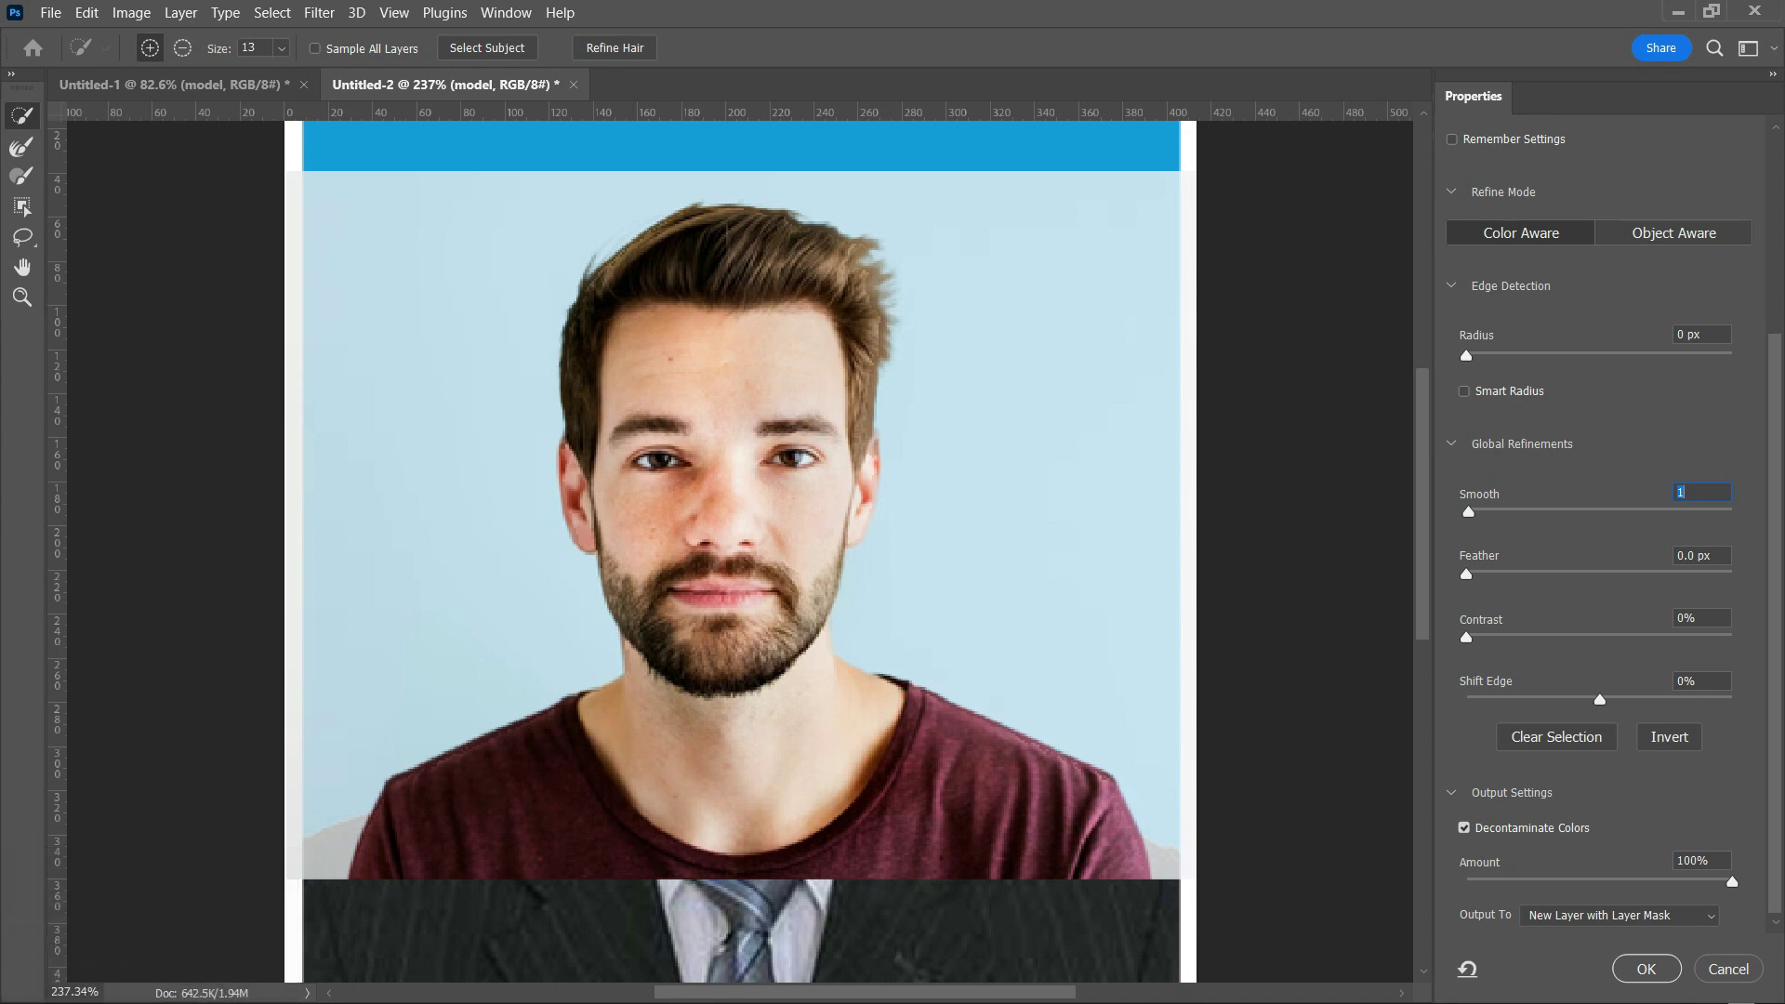
click(1646, 968)
scroll(762, 609, down, 2)
scroll(762, 609, up, 2)
- Delete the hidden model layer and move the model copy layer beneath suit mockup
click(1543, 290)
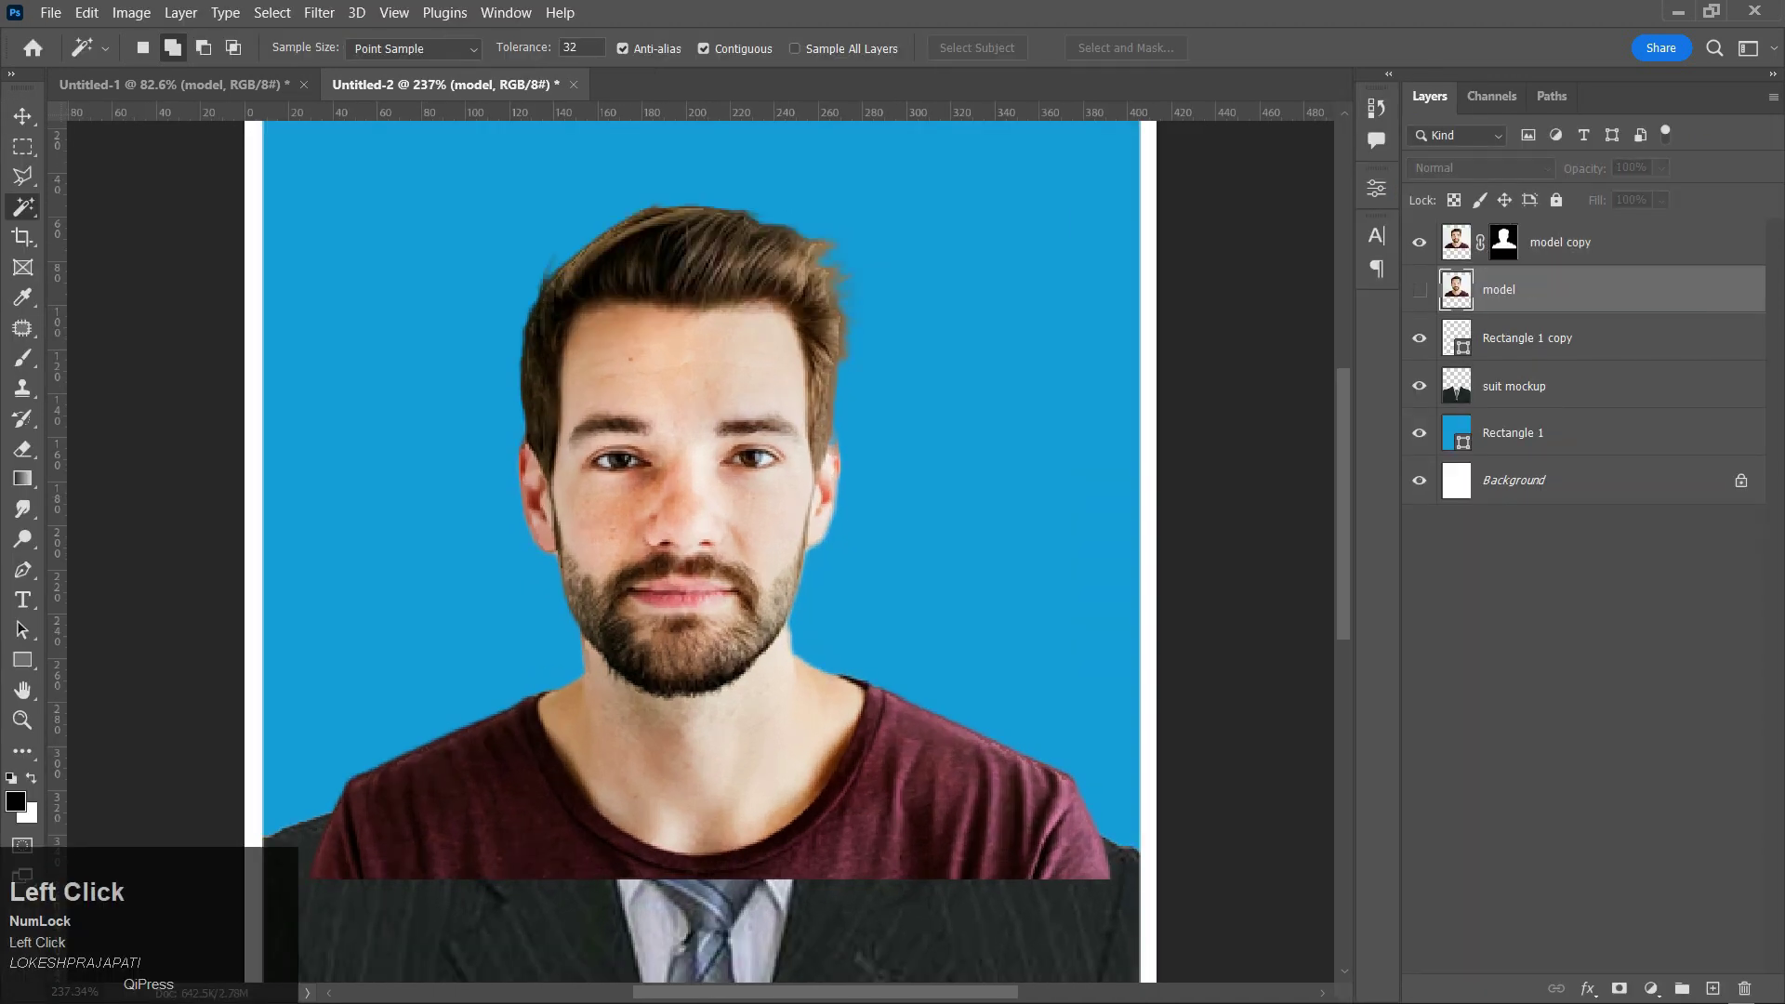
key(Delete)
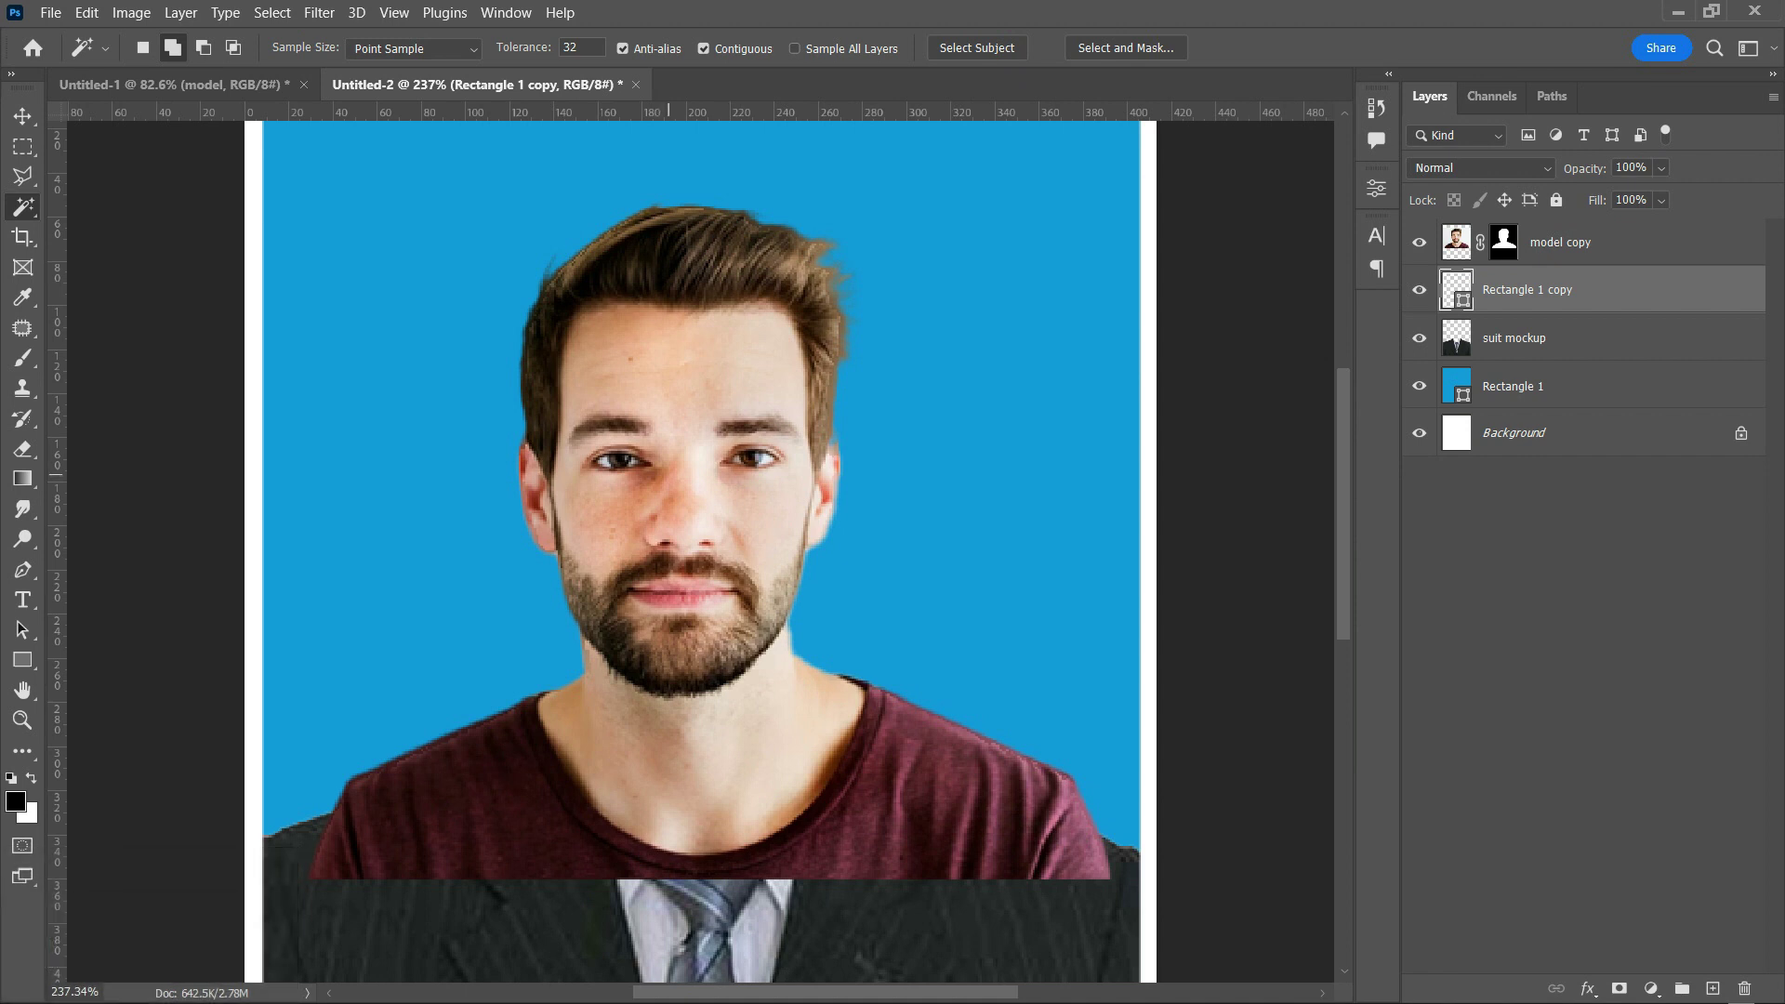
key(v)
click(1561, 243)
drag(1559, 242, 1560, 338)
scroll(712, 357, down, 3)
- Move the model down and slightly right so his neck sits inside the suit's collar
click(695, 465)
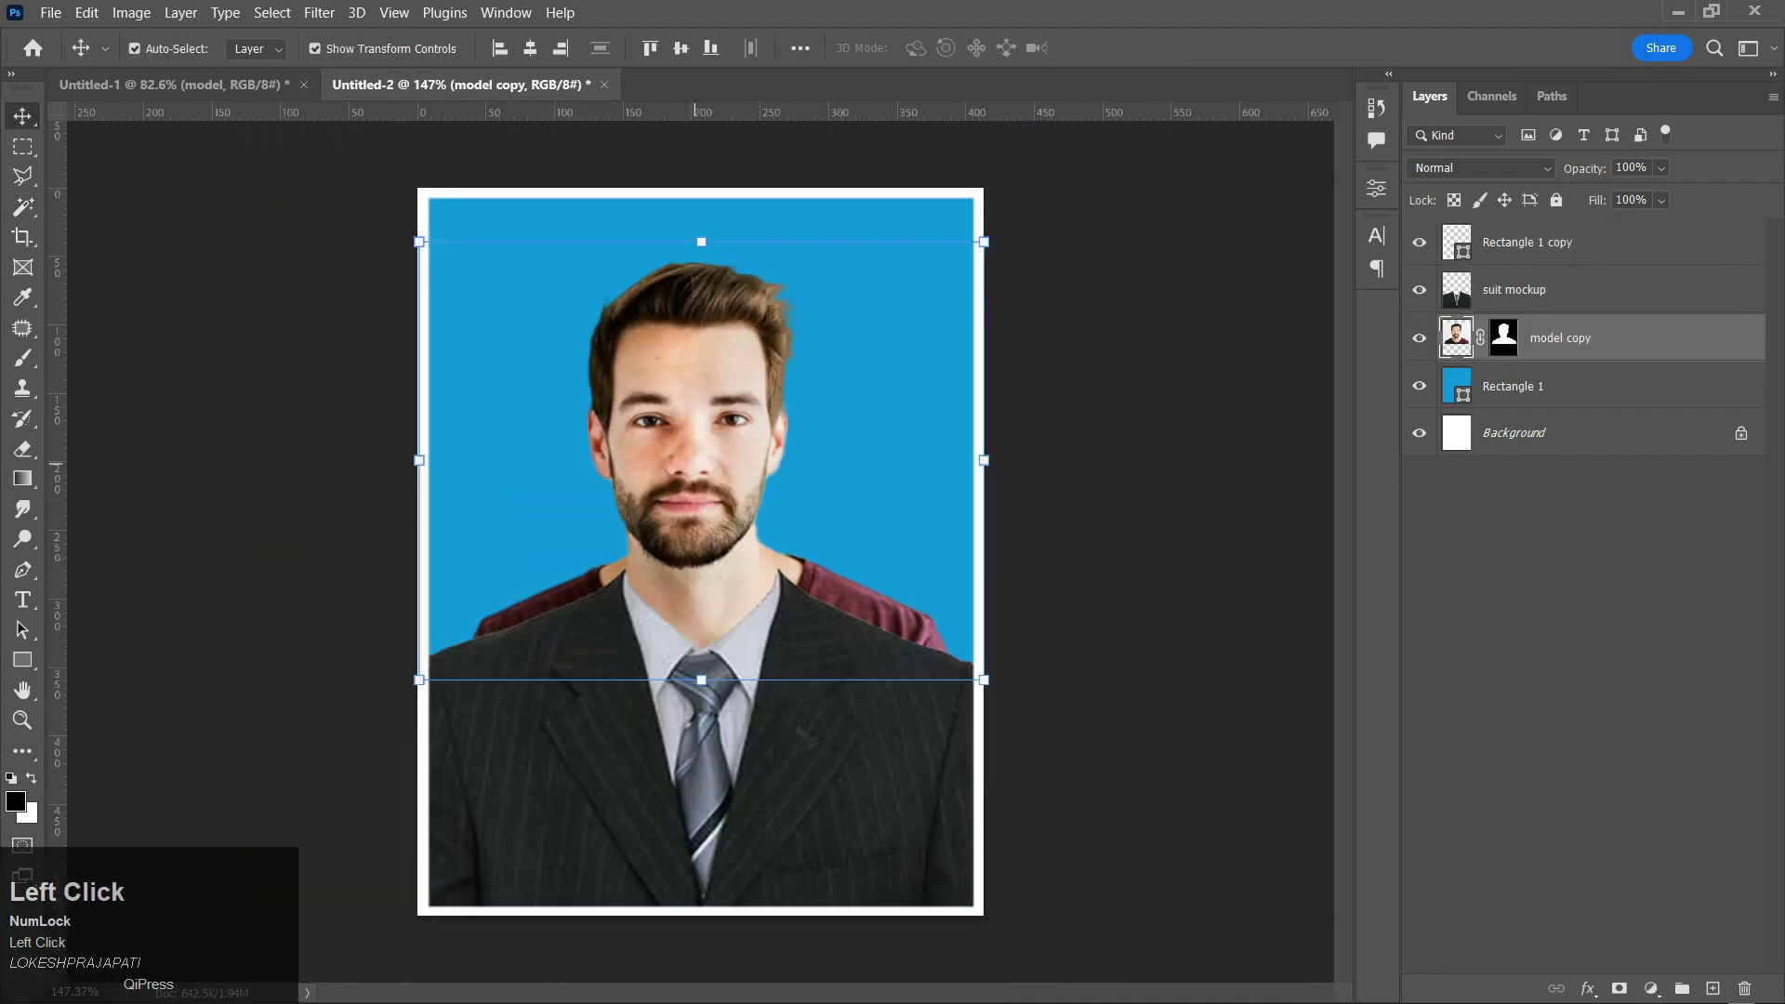
key(shift+Down)
key(shift+Down)
key(shift+Down)
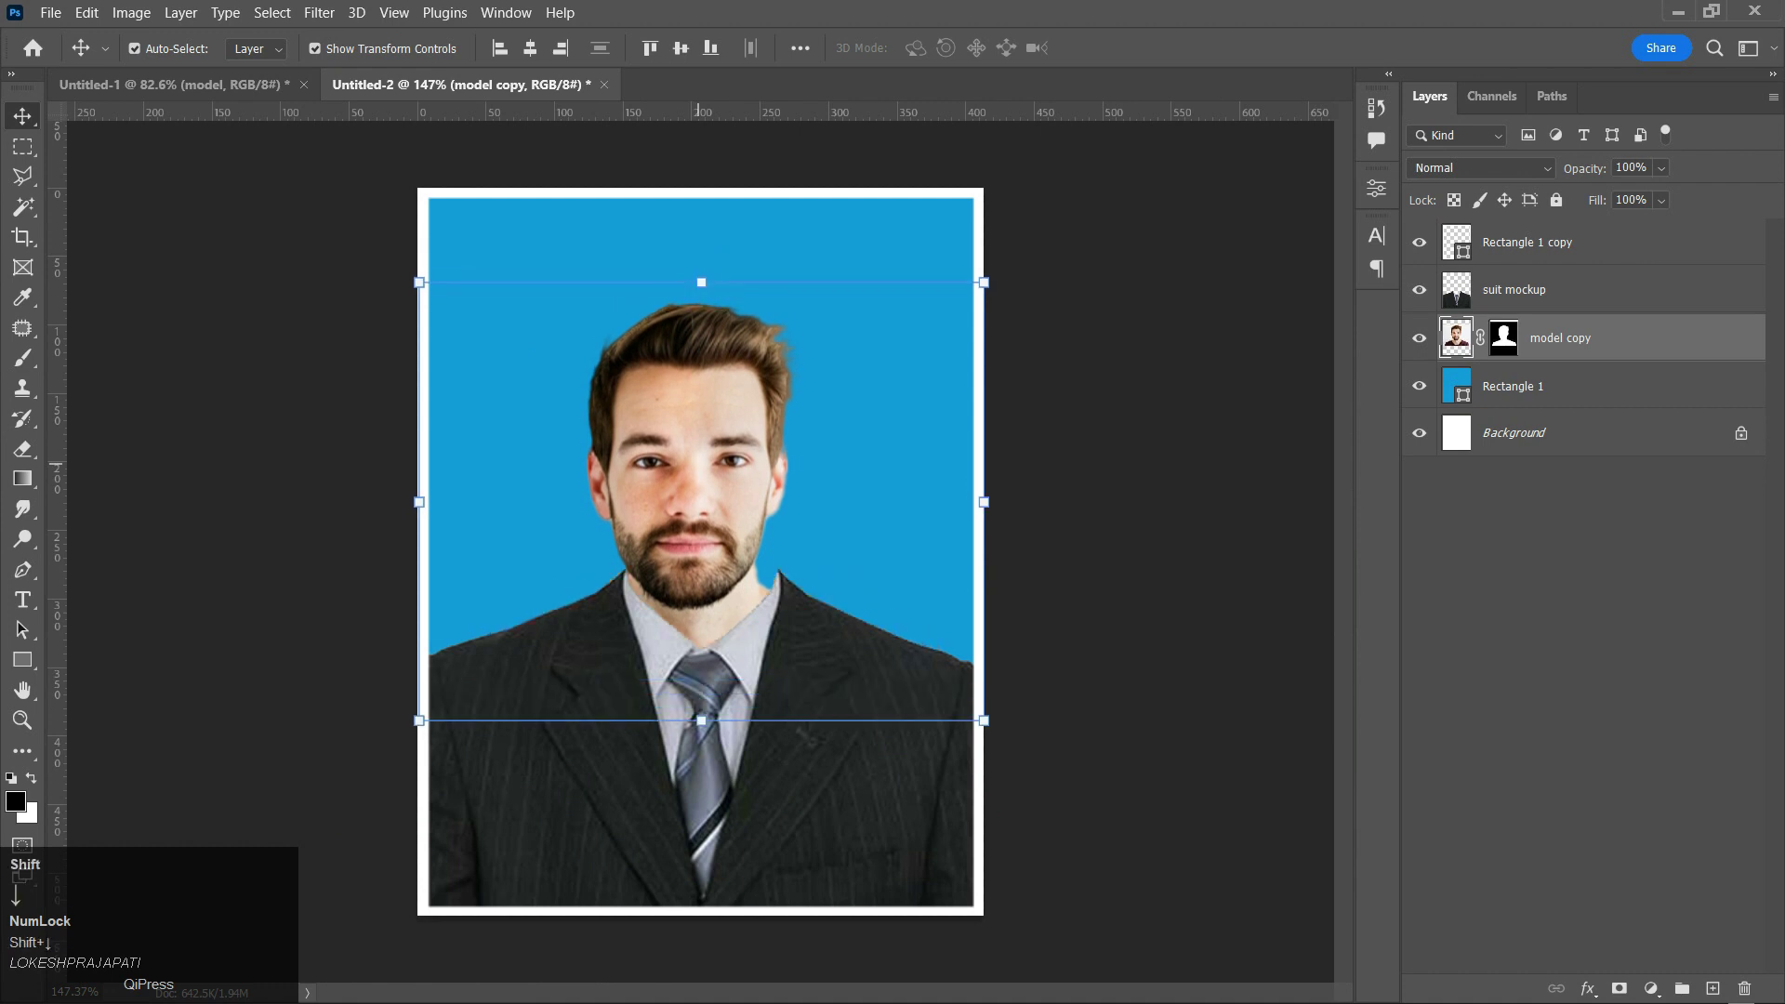
key(Right)
key(shift+Right)
key(Up)
key(Up)
key(Left)
key(Left)
key(Left)
key(Left)
key(Up)
key(Up)
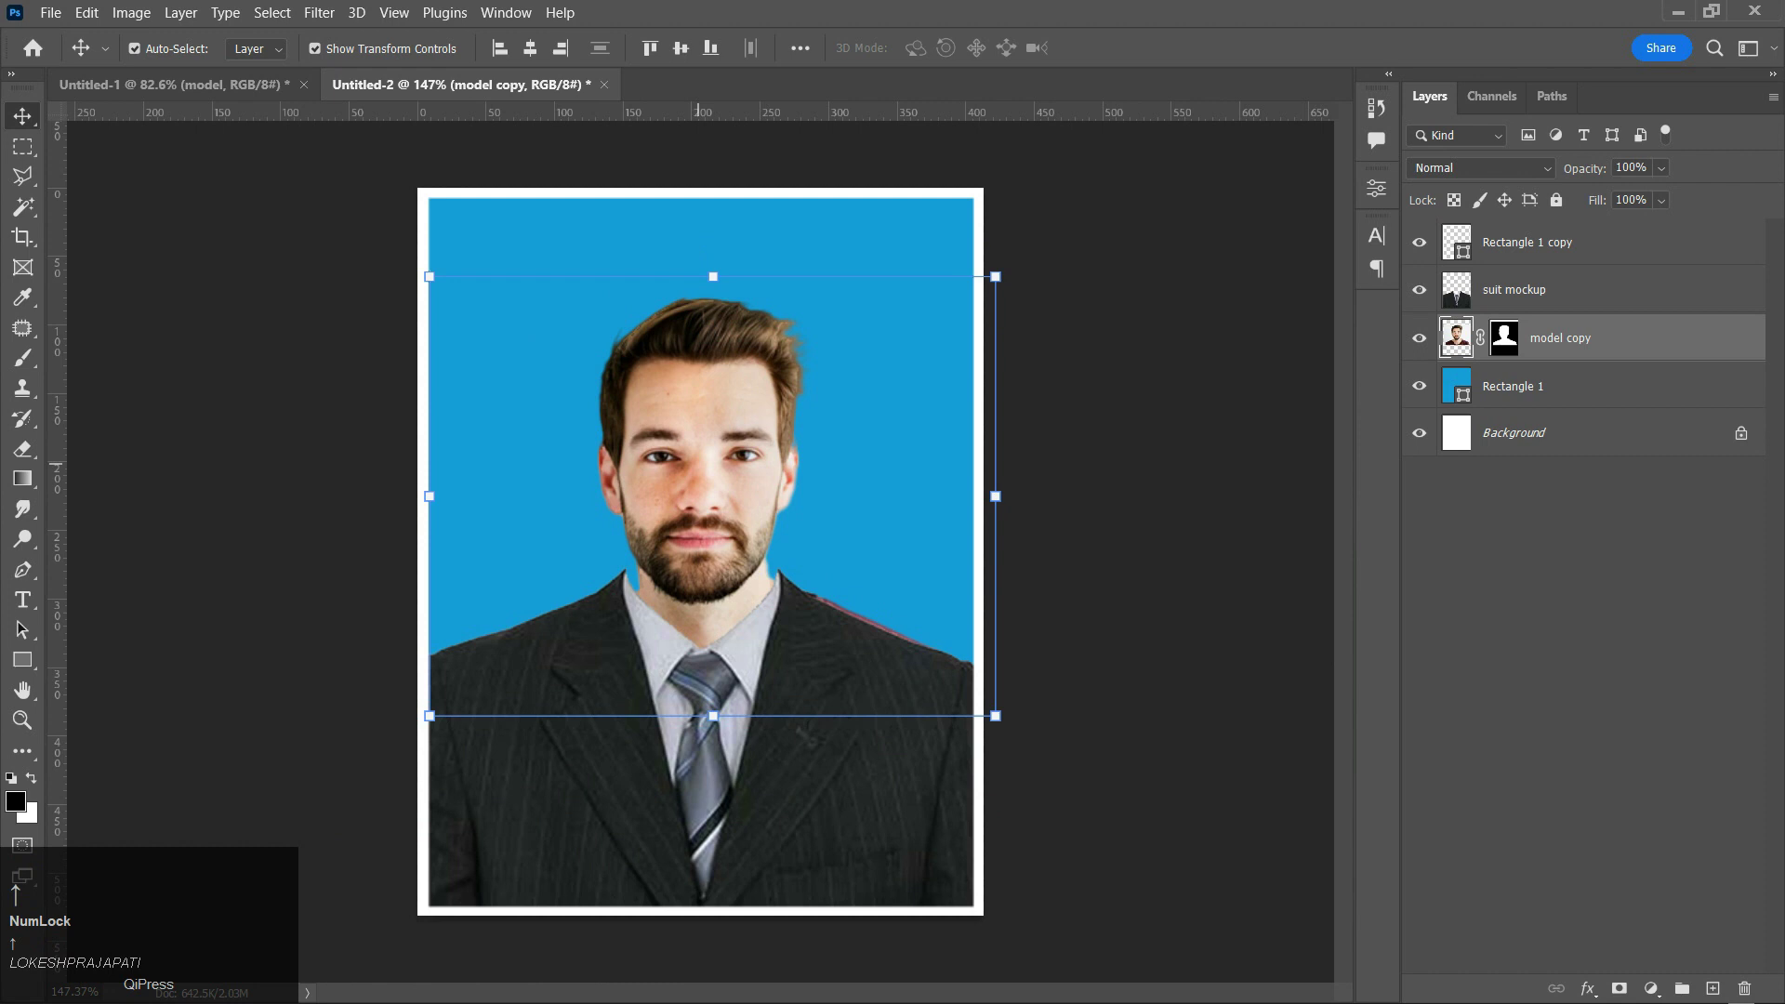
- Enlarge the model proportionally to about 110.99%, apply the transform, and nudge him slightly left and up
drag(713, 276, 712, 228)
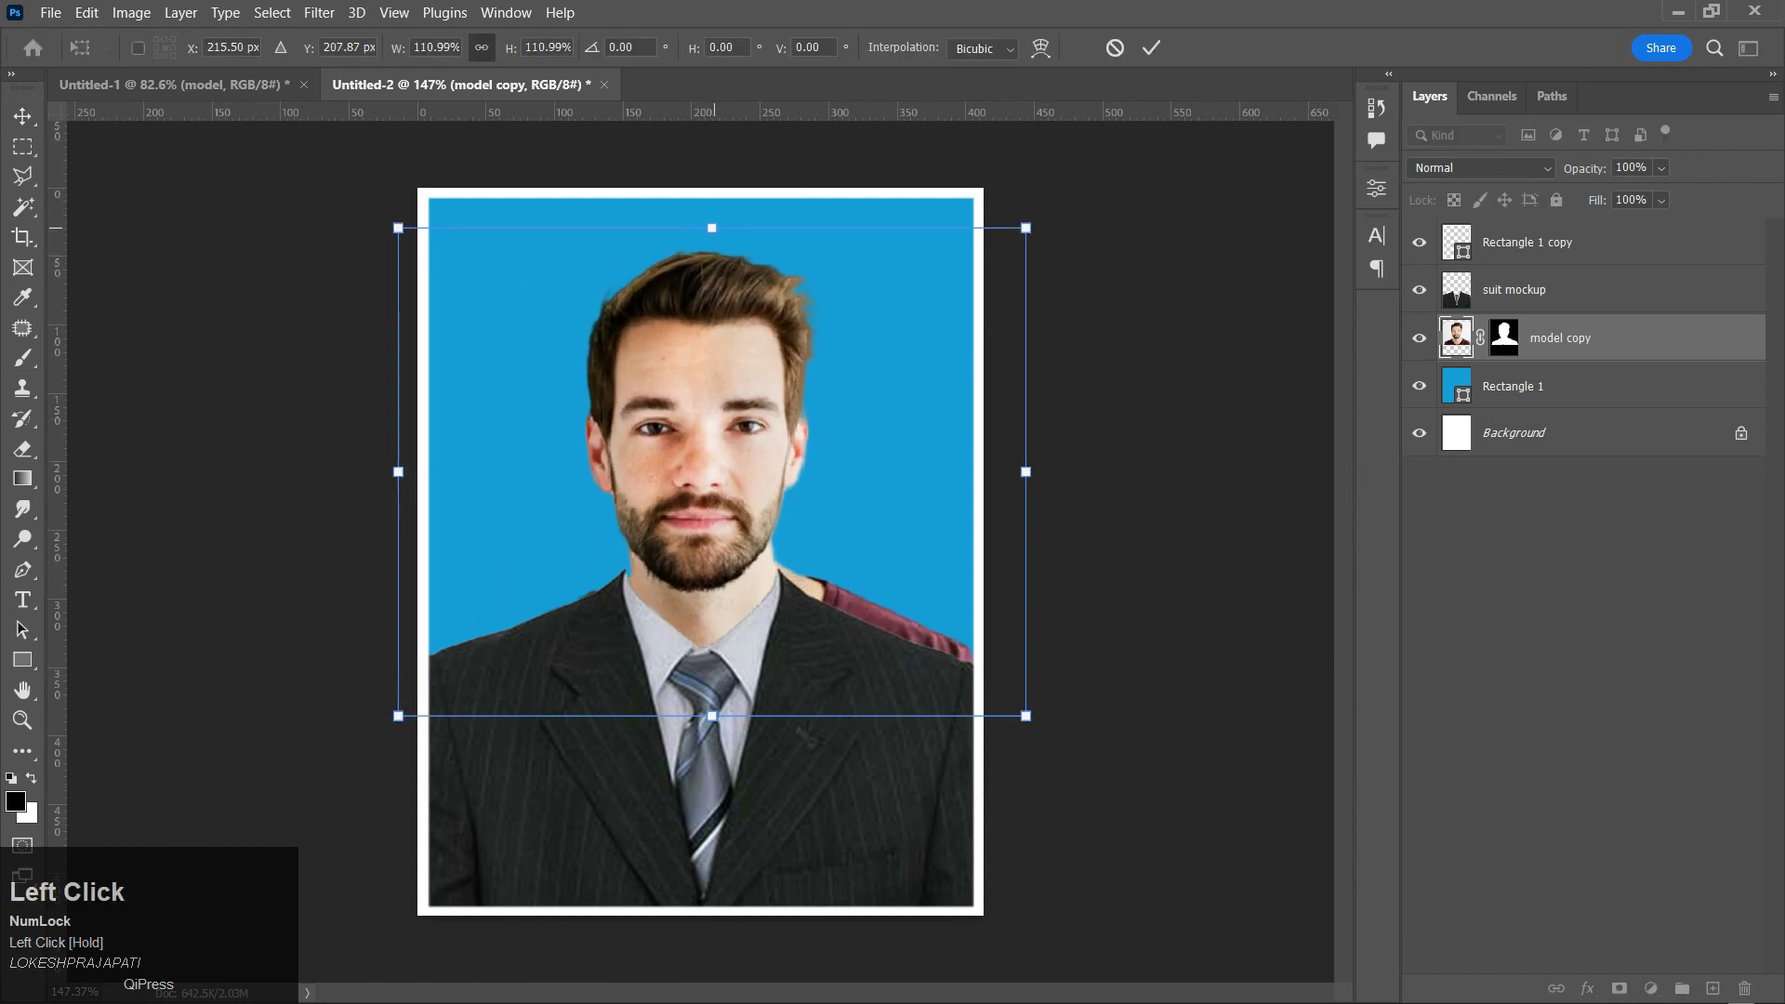
key(Return)
key(Left)
key(Left)
key(Left)
key(Up)
key(Up)
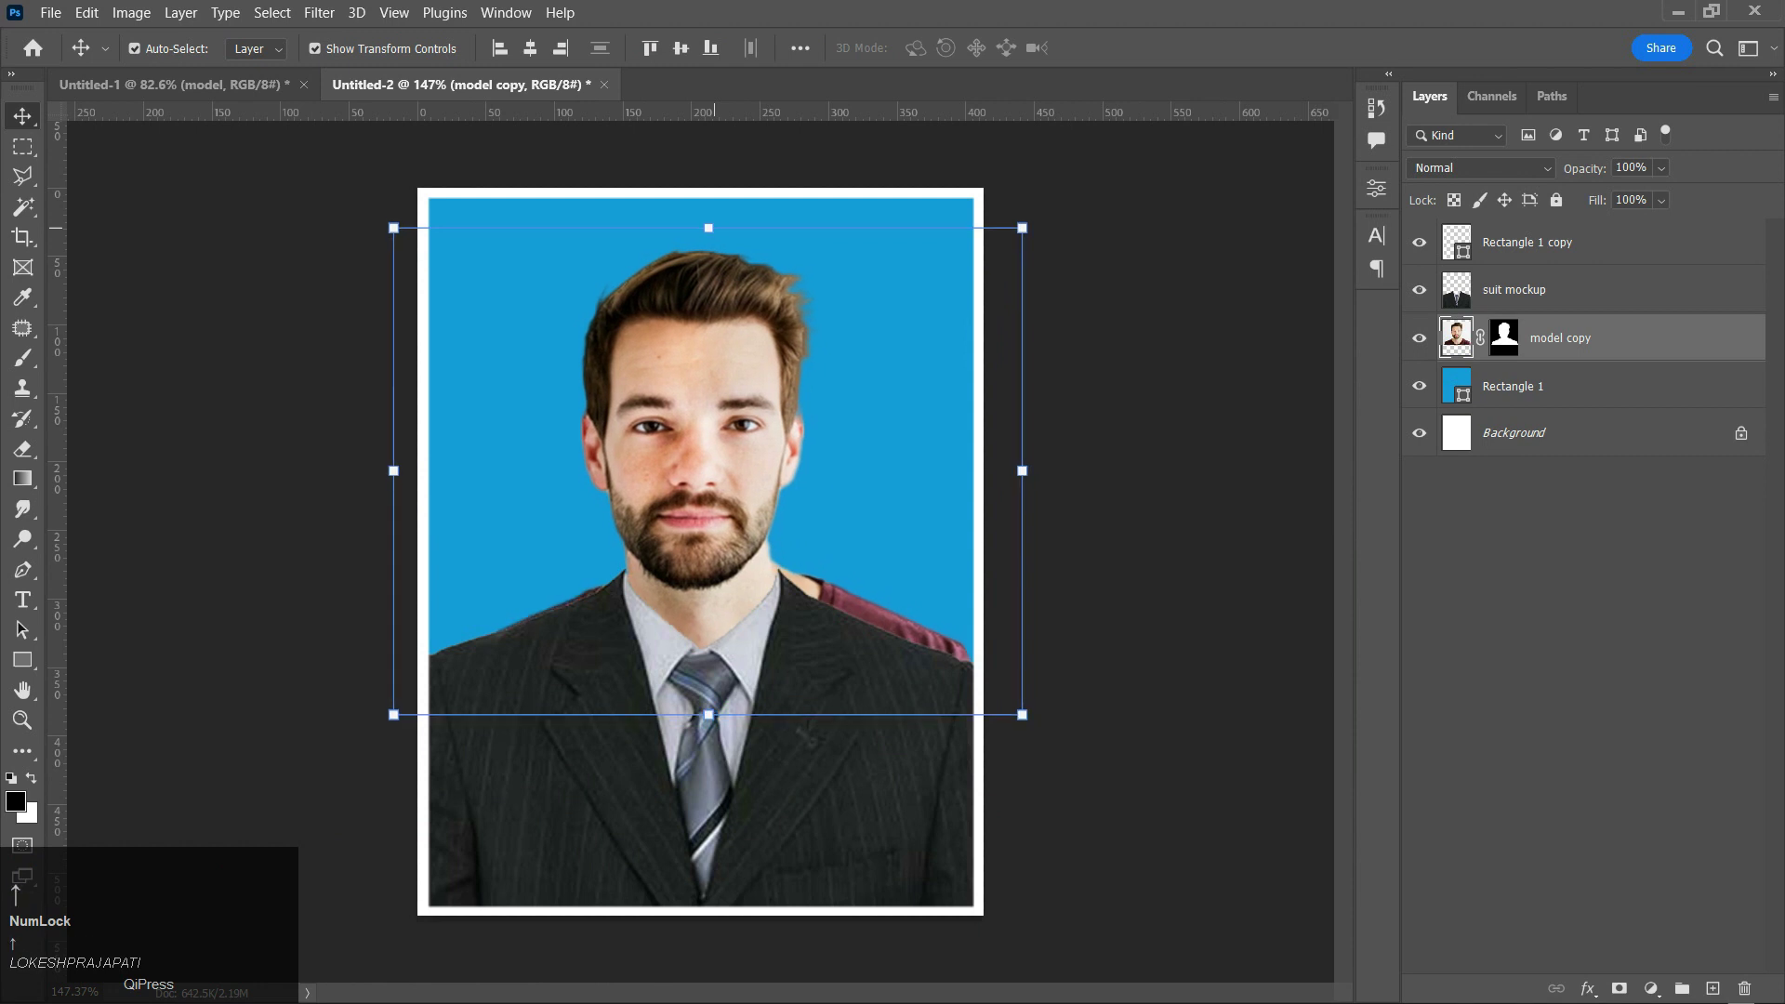
key(Right)
key(Right)
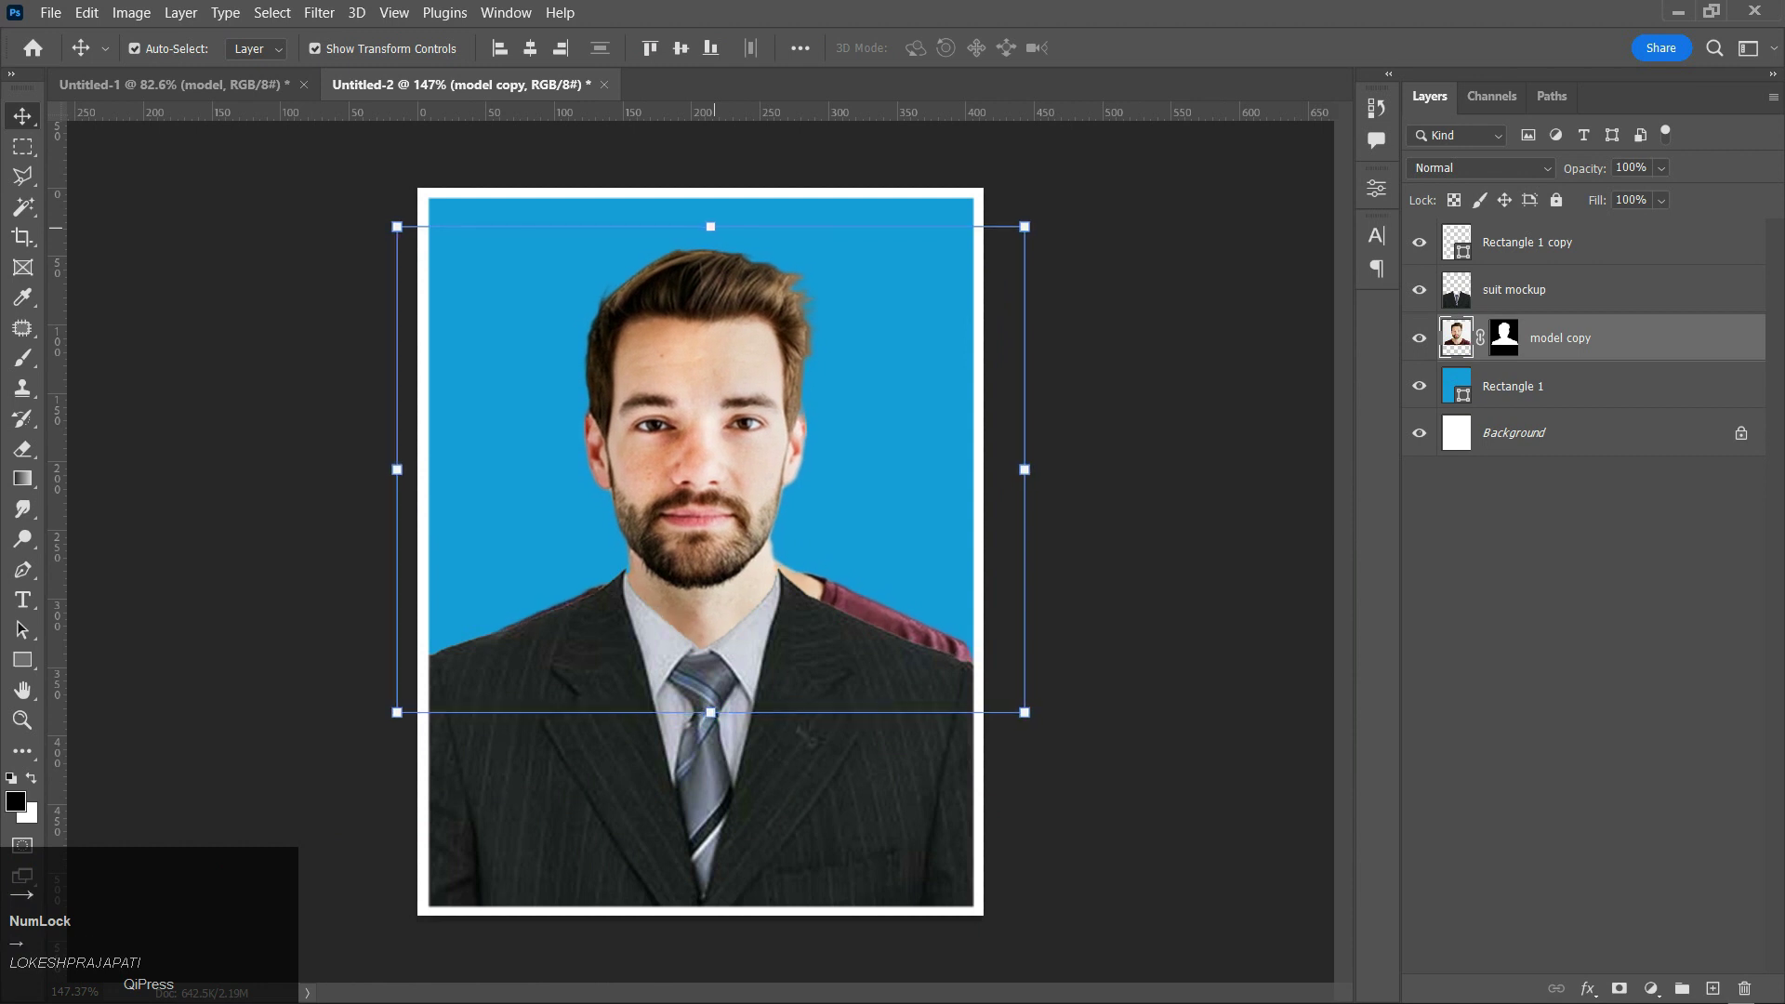
key(Down)
- Scale the model up proportionally to about 103.05% and nudge him down and slightly left to fit the neck into the collar
drag(710, 228, 711, 213)
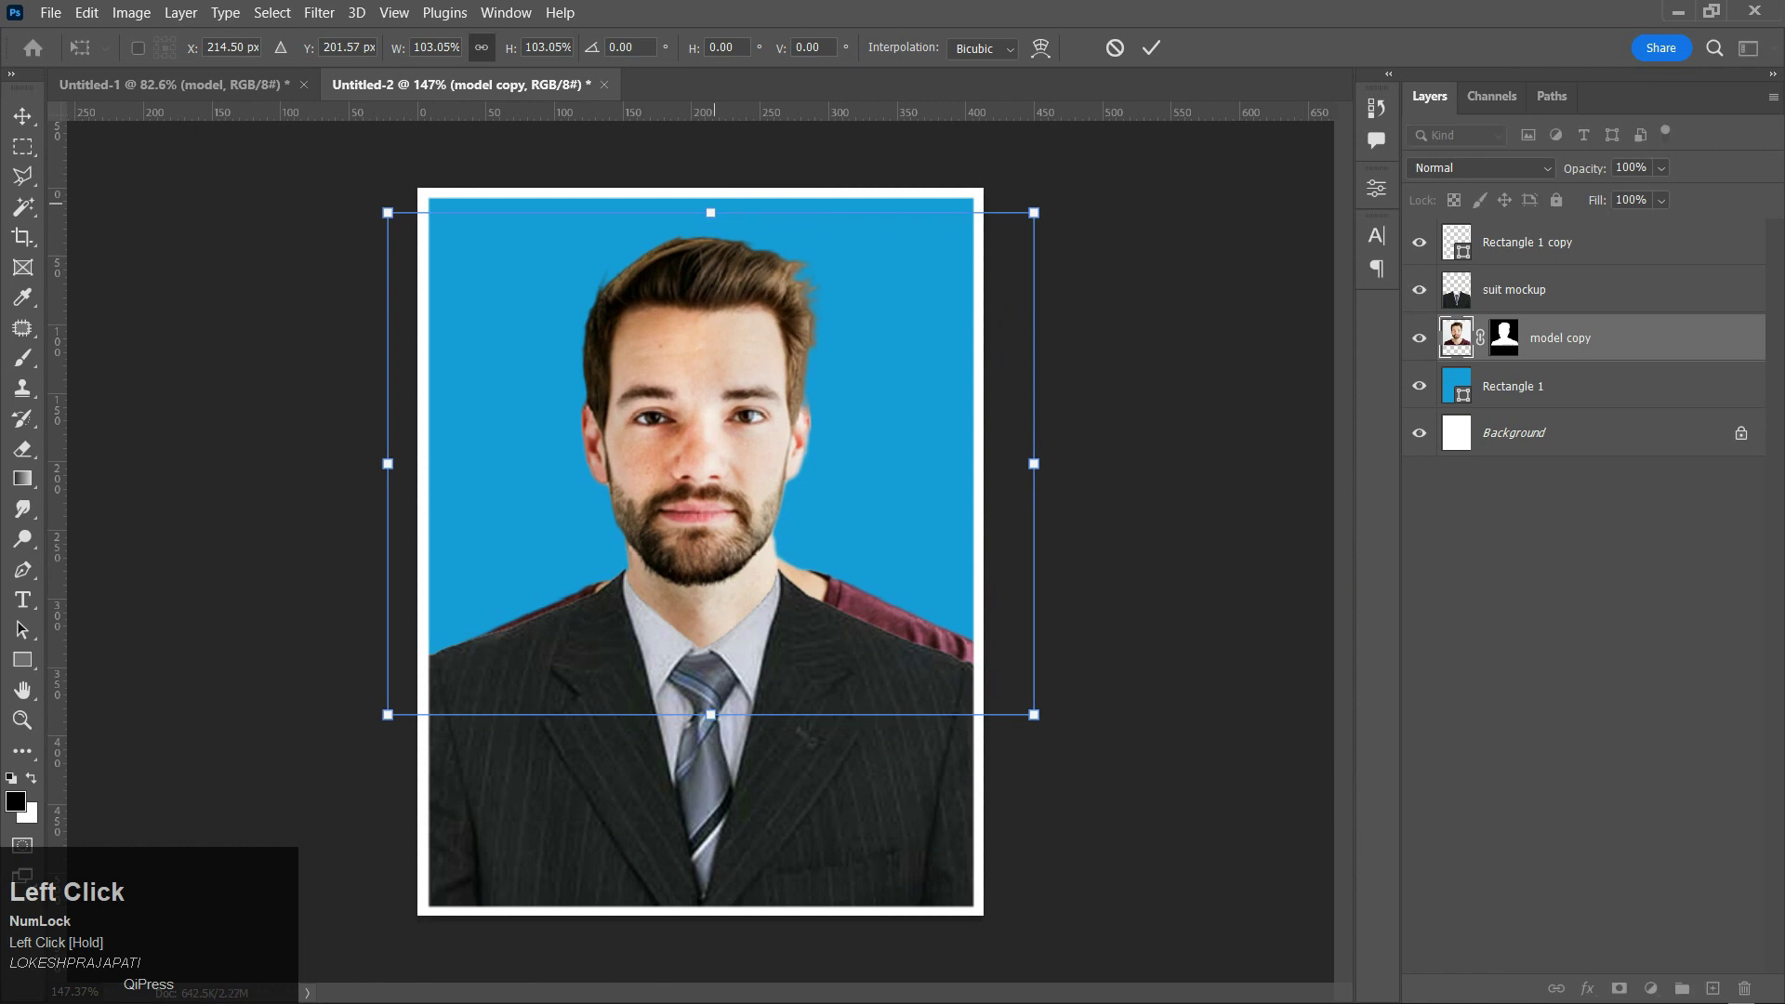
key(Left)
key(Down)
key(Down)
key(Down)
key(Left)
key(Down)
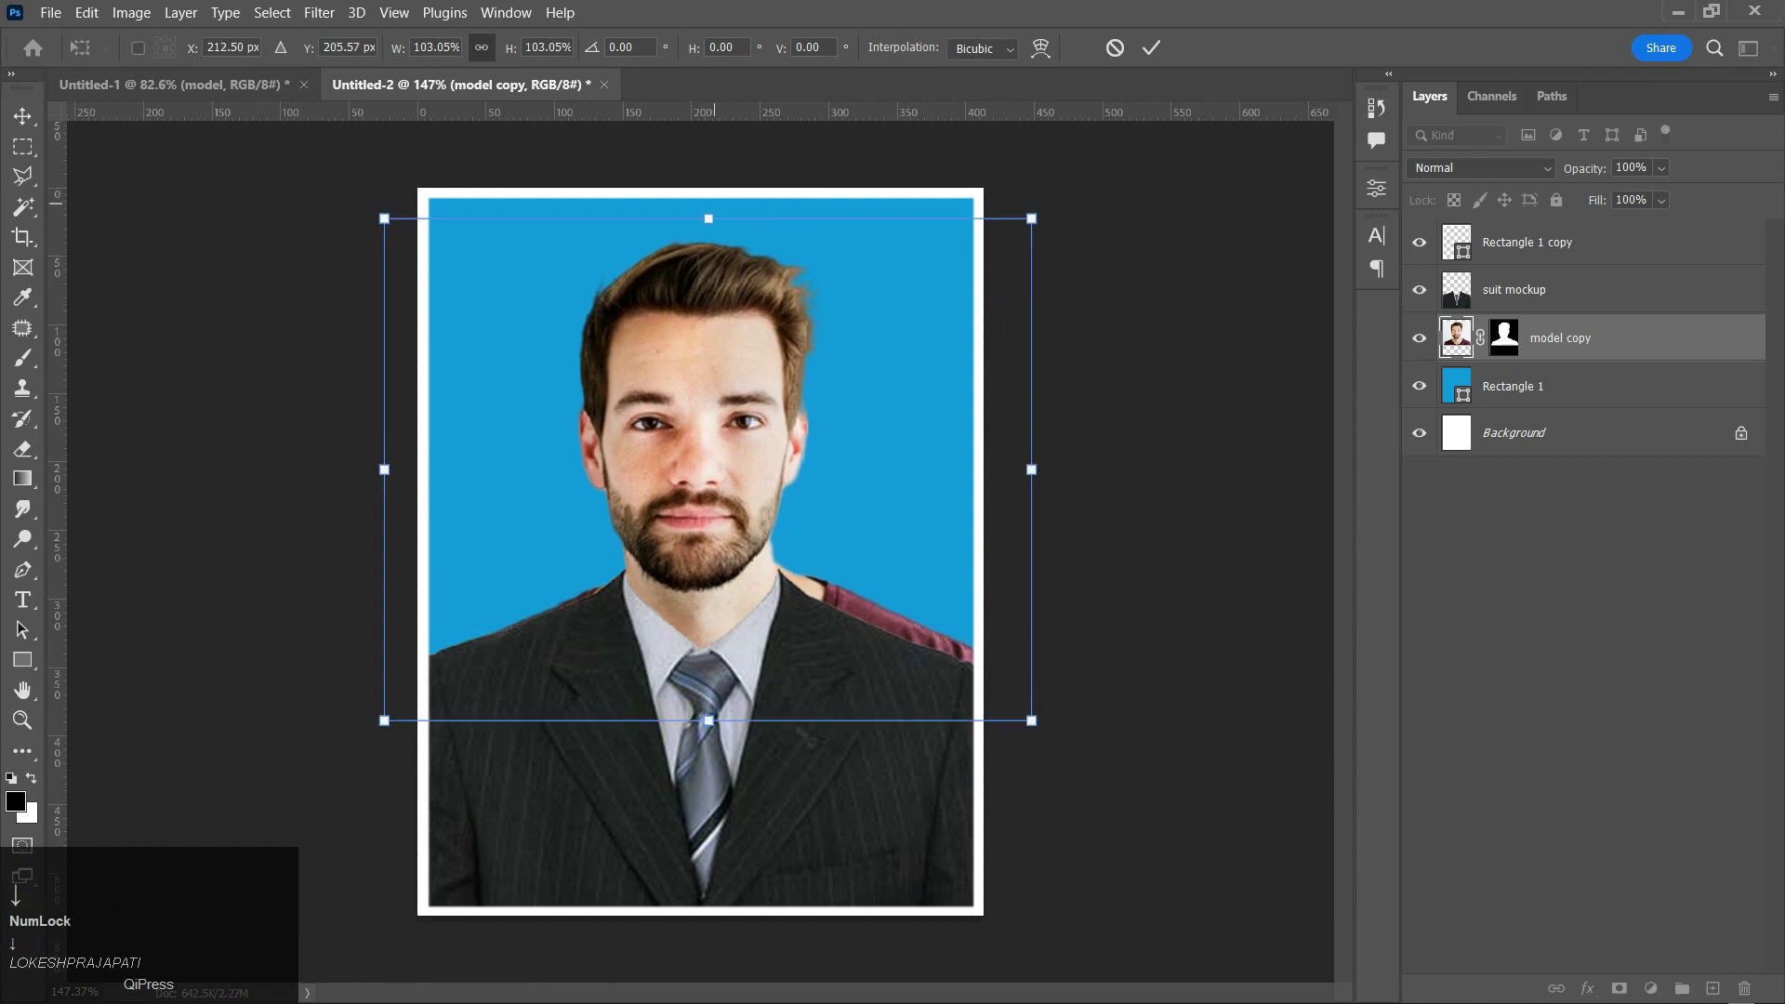
key(Right)
key(Down)
key(Down)
key(Left)
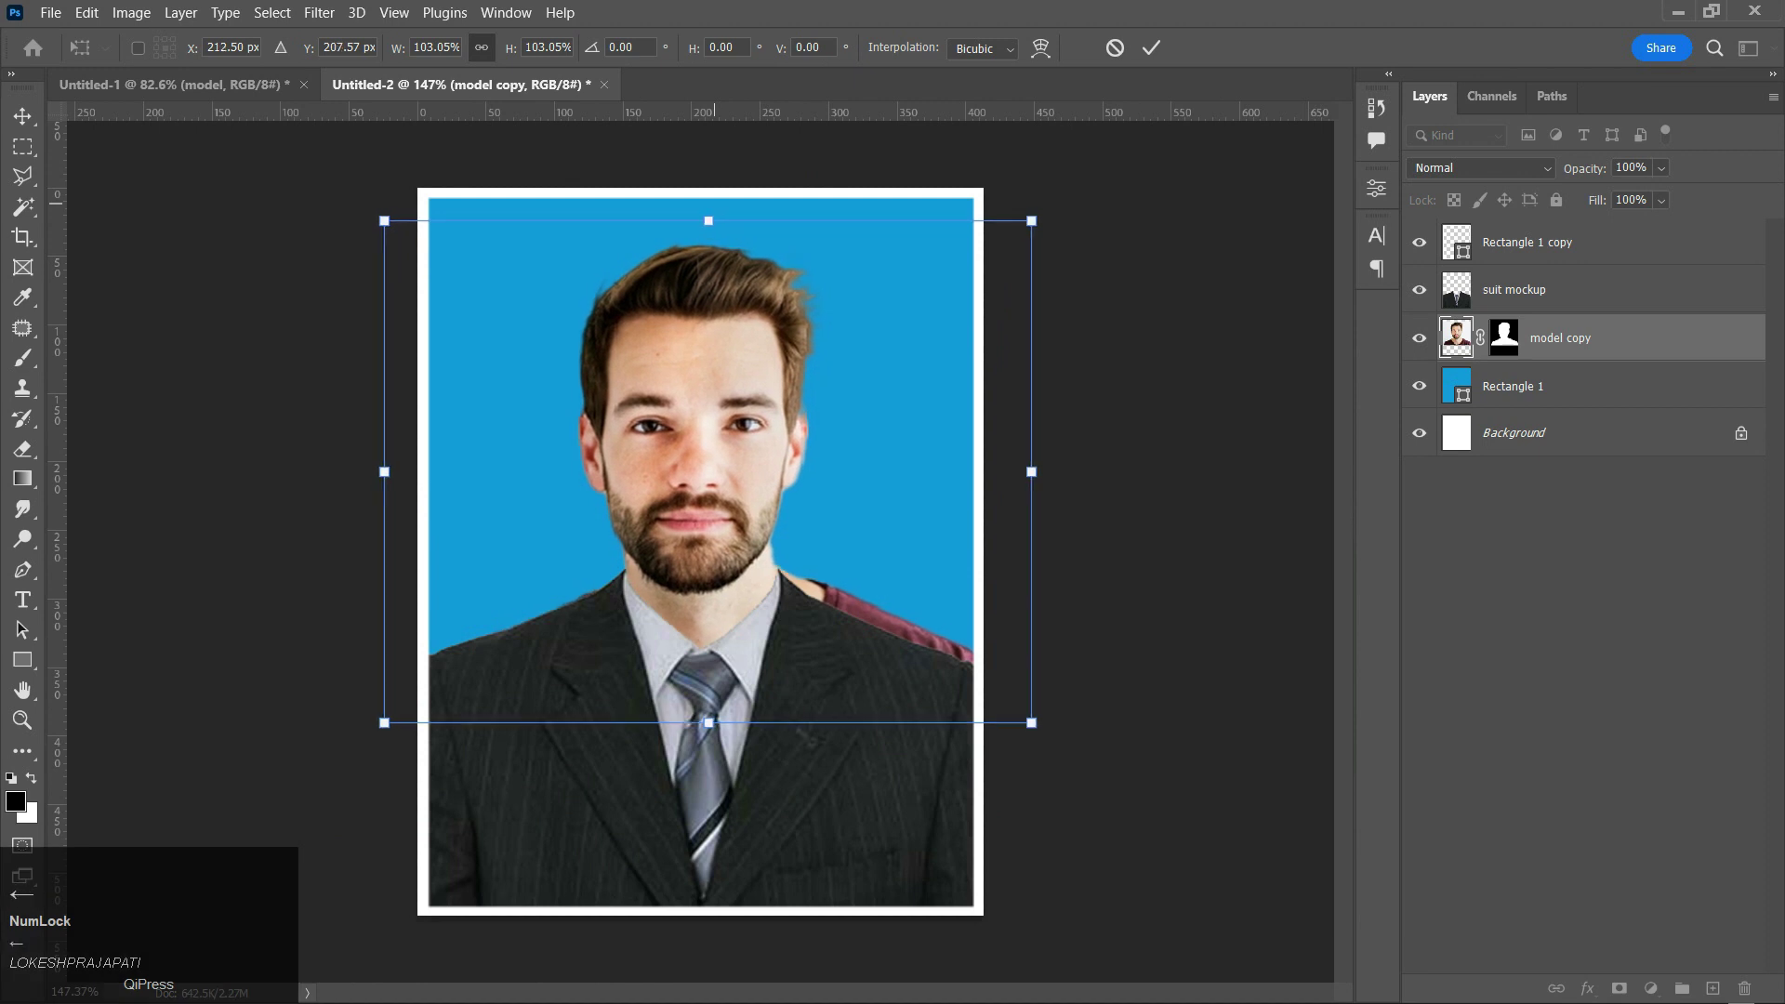
key(Down)
key(Right)
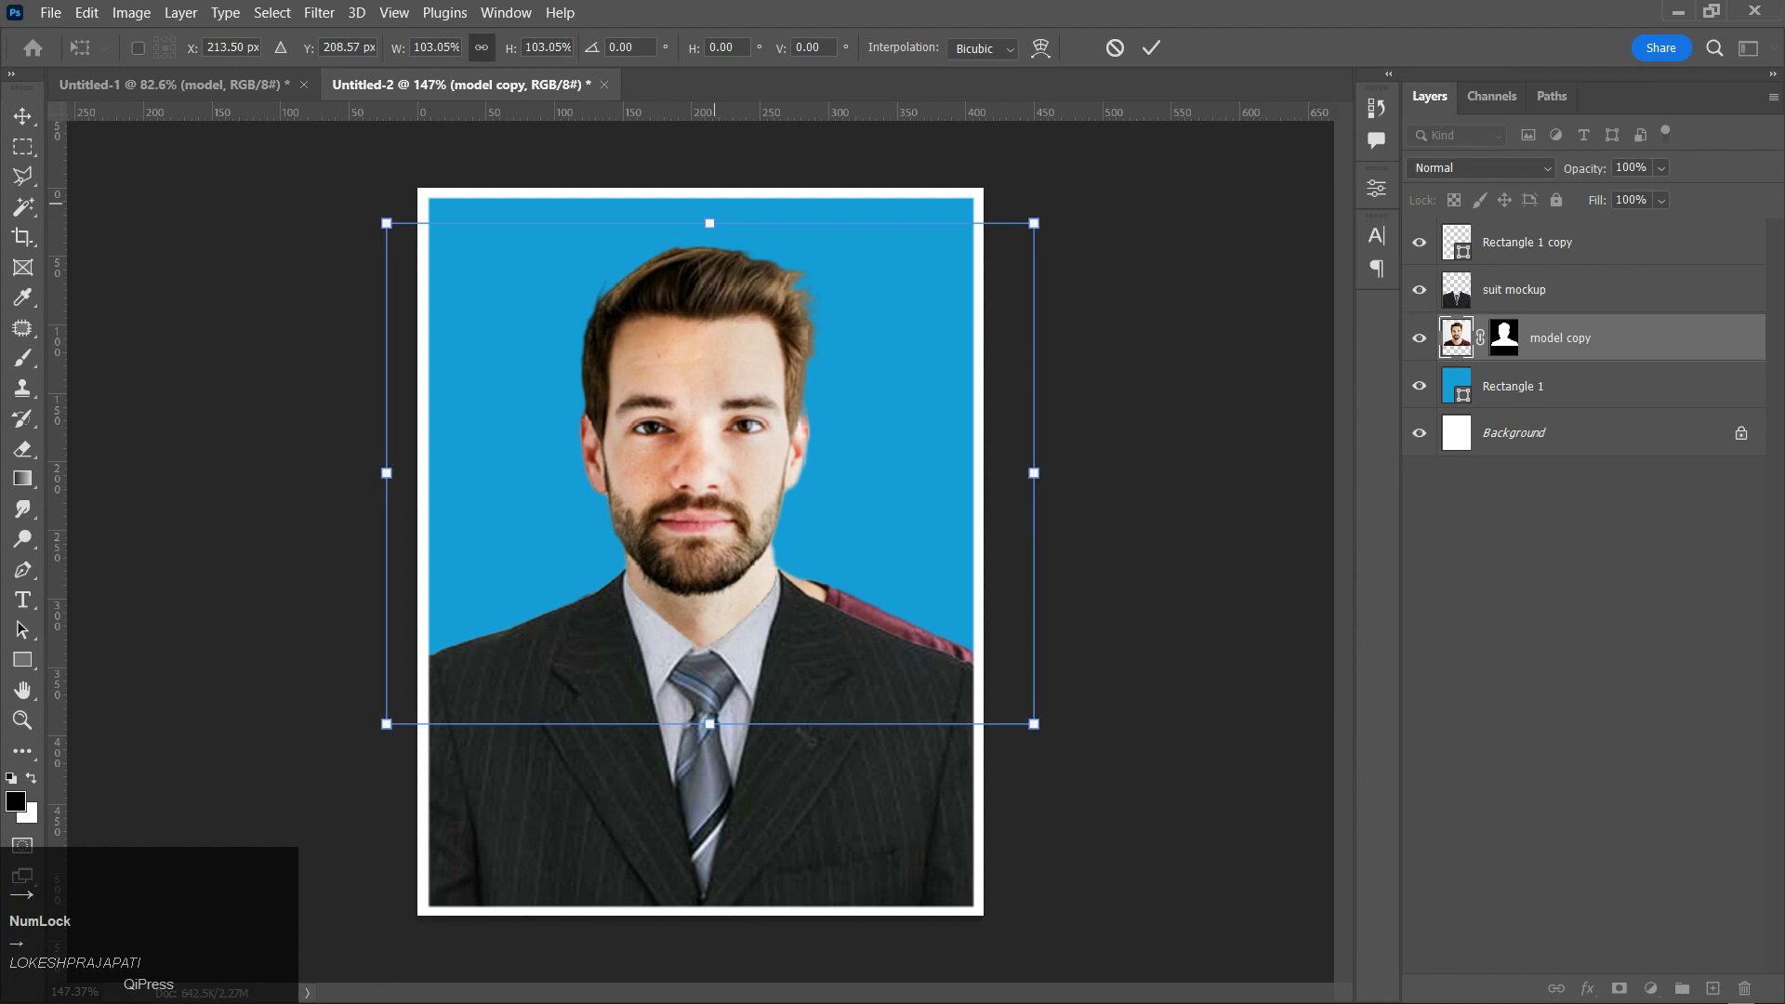
- Increase the model's scale to about 104.38%, nudge him down and slightly right, and apply the transform
drag(710, 223, 709, 216)
key(Down)
key(Down)
key(Down)
key(Right)
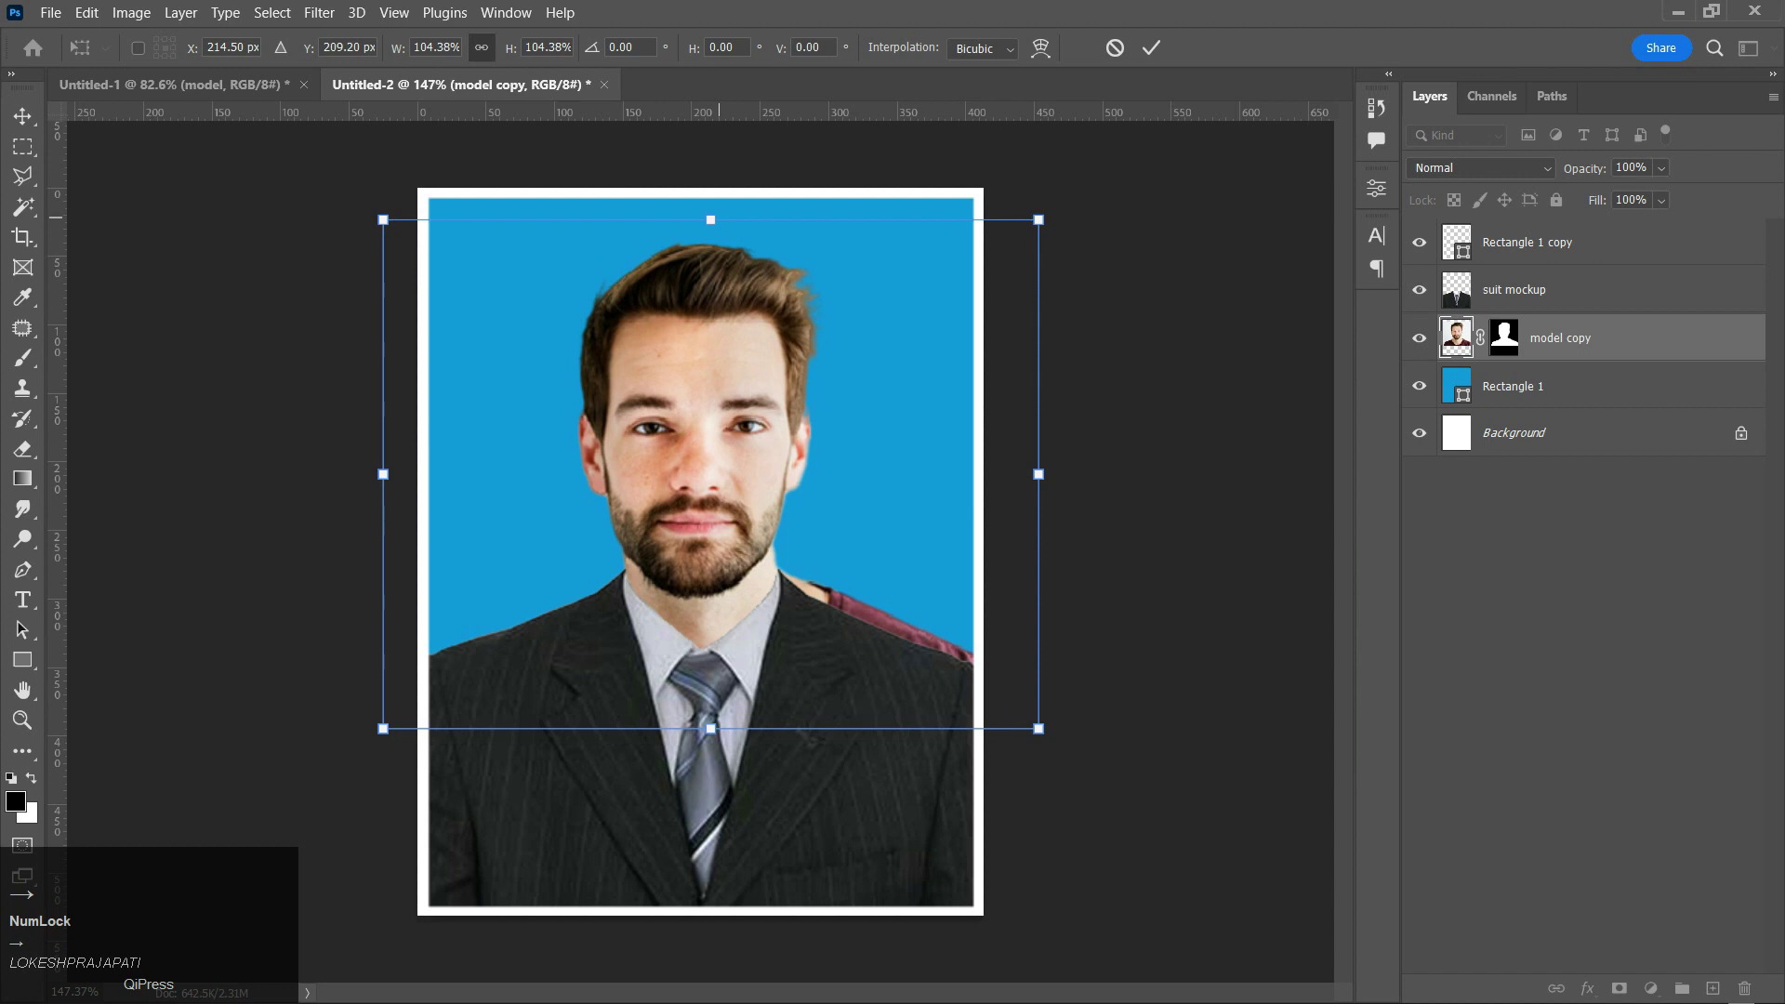
key(Return)
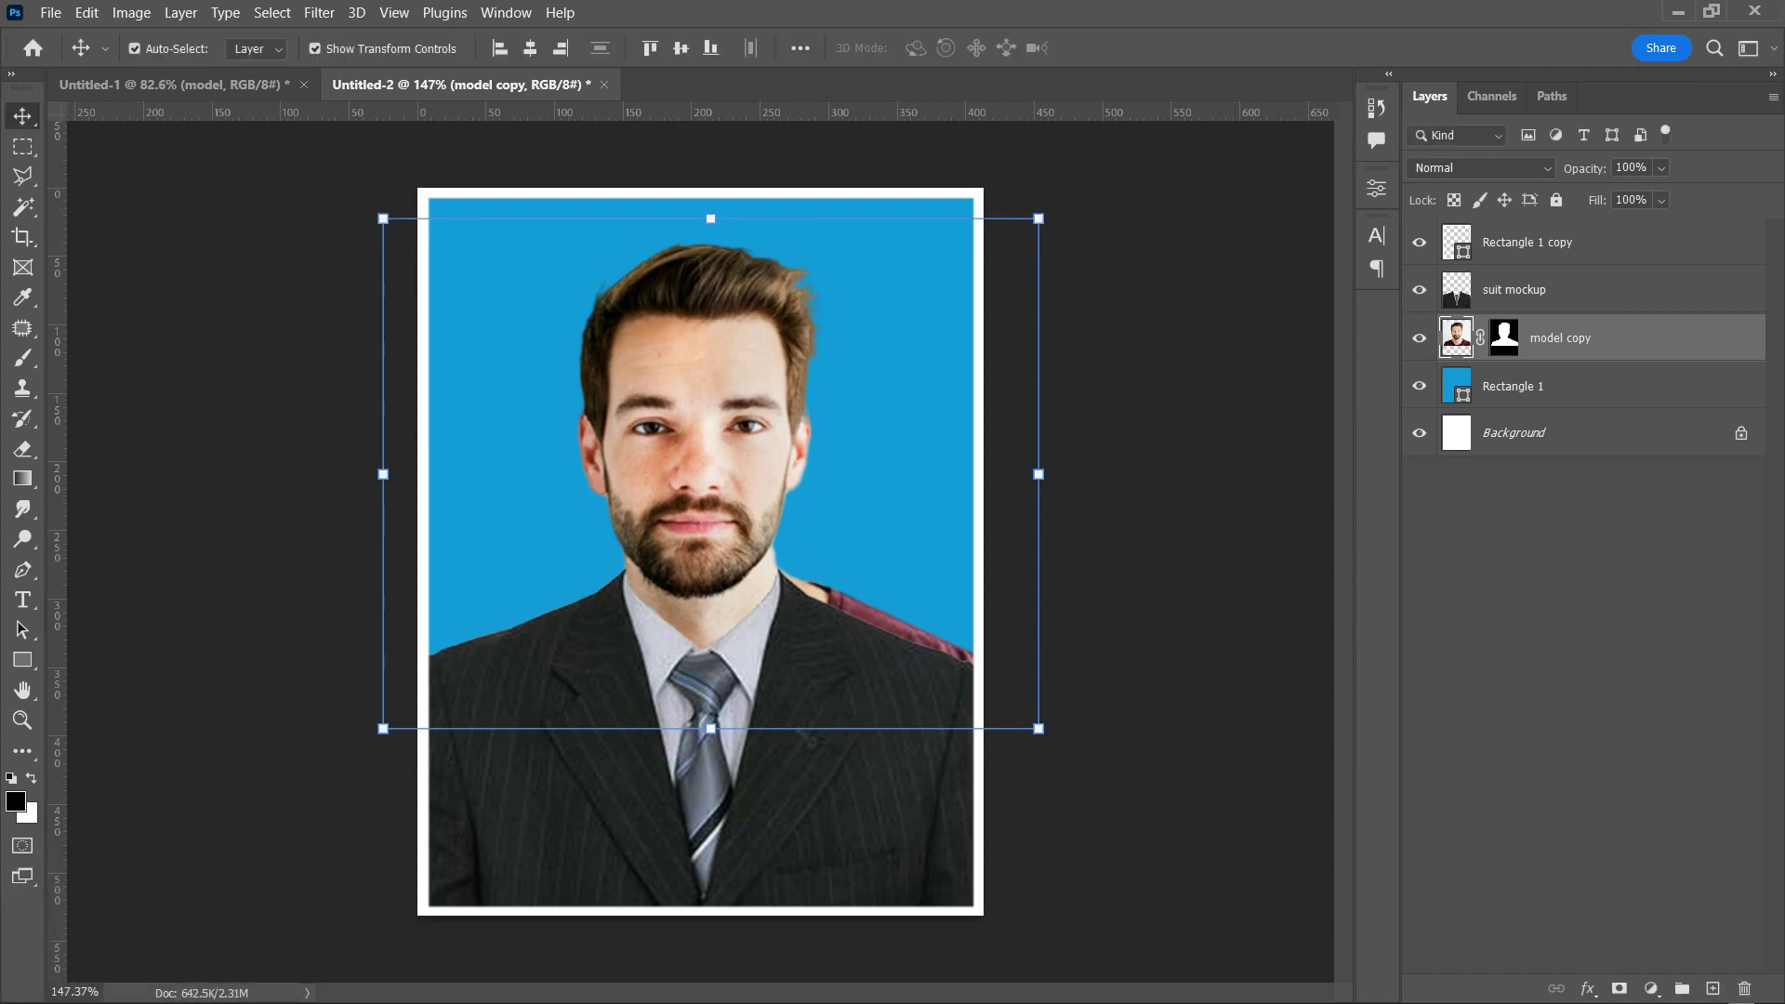
- Outline the leftover maroon shirt and skin showing above the suit shoulder beside the neck with a closed Polygonal Lasso selection
click(22, 175)
scroll(803, 600, up, 3)
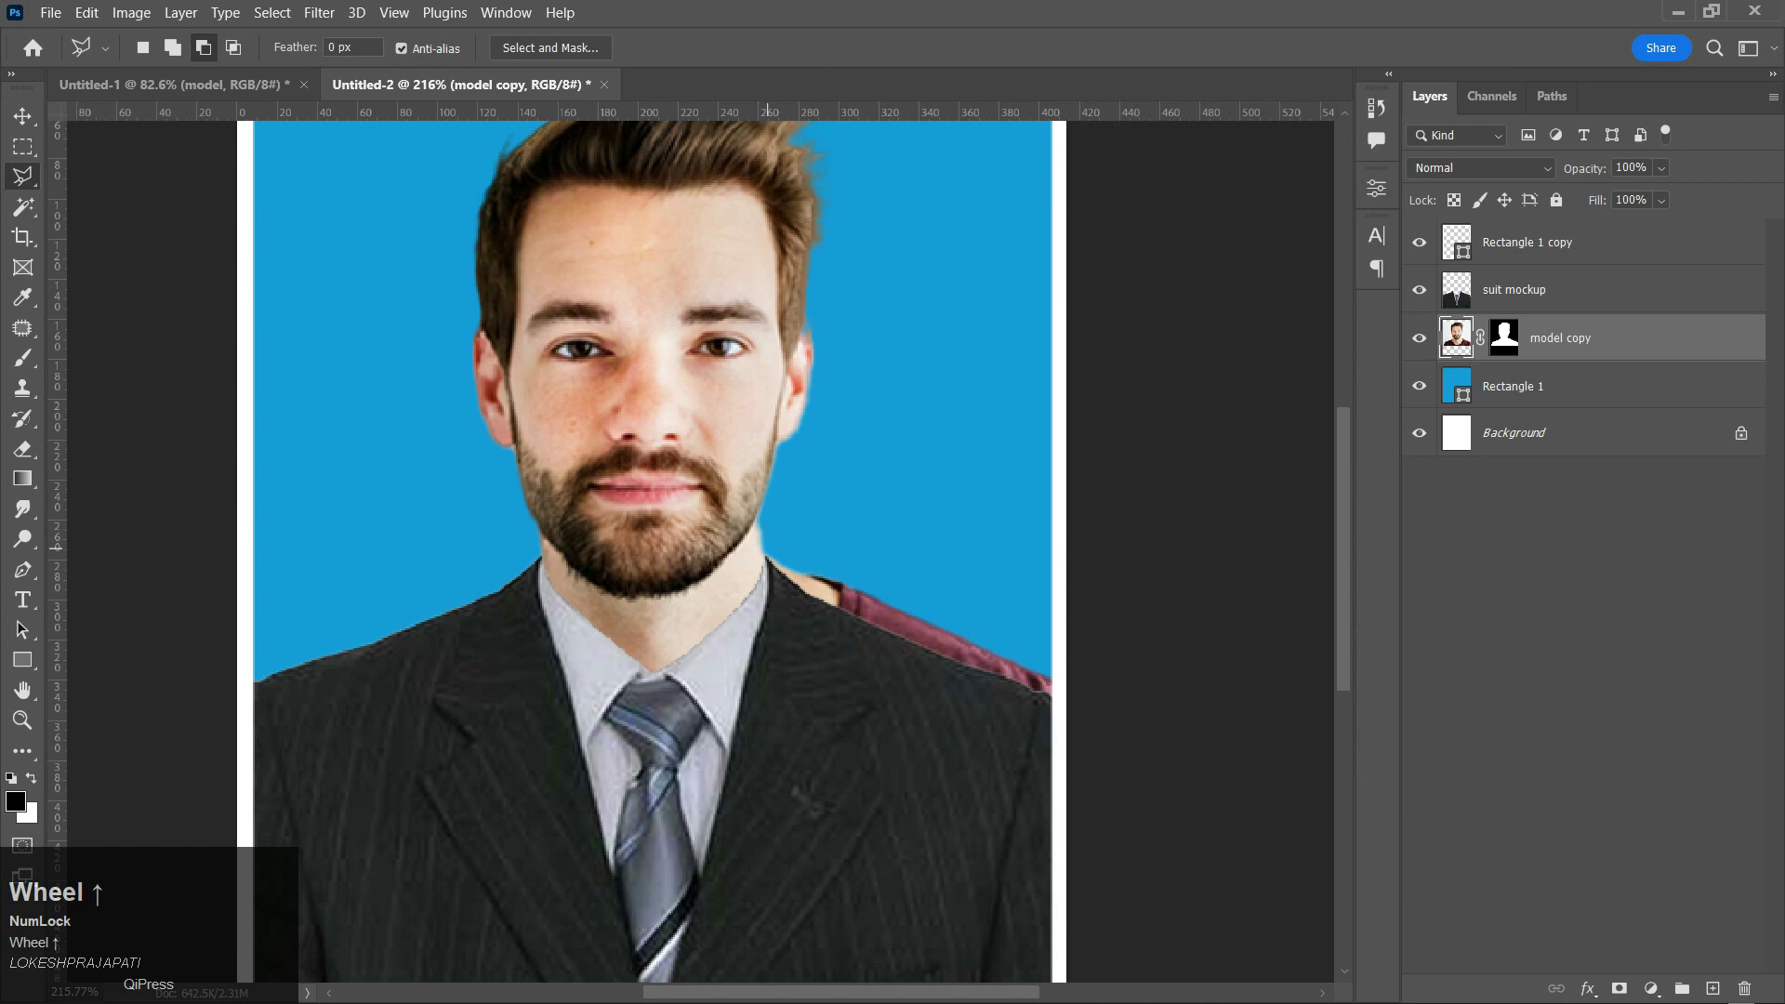
click(768, 556)
click(822, 784)
click(1104, 856)
click(1149, 577)
click(797, 483)
click(768, 556)
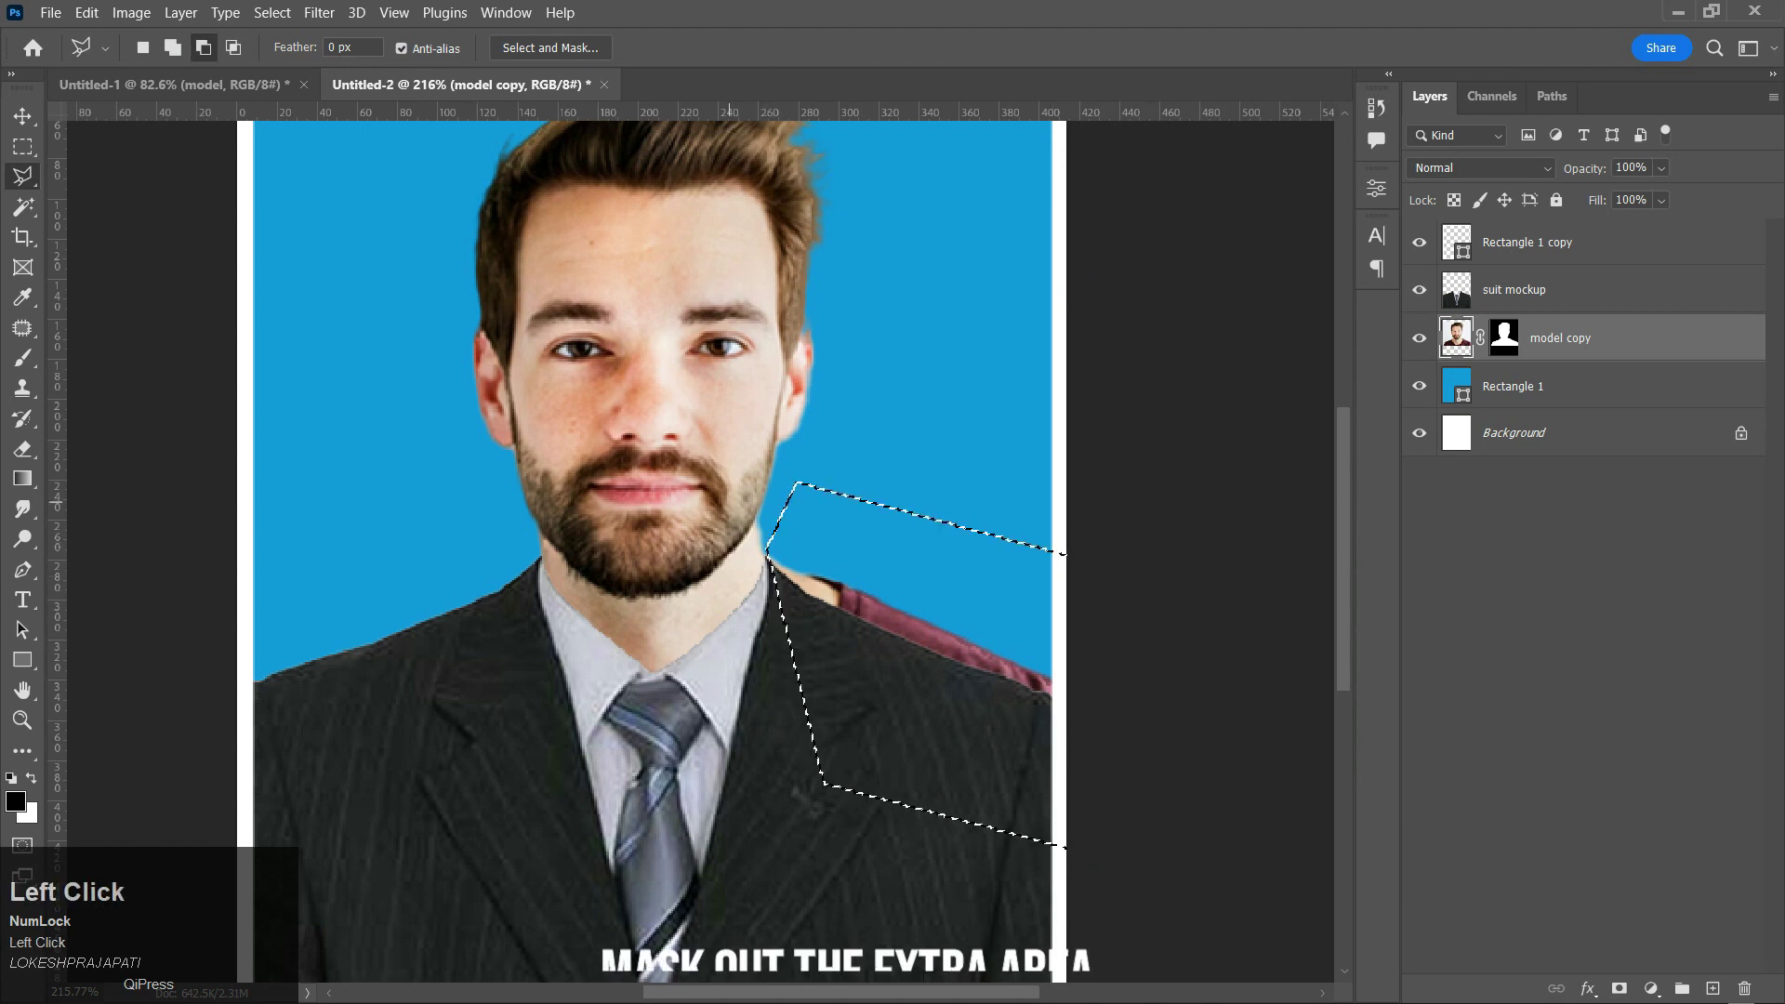
- Paint black with the Brush on the model copy layer's mask inside the selection to hide the leftover shirt, and deselect
click(1504, 338)
key(b)
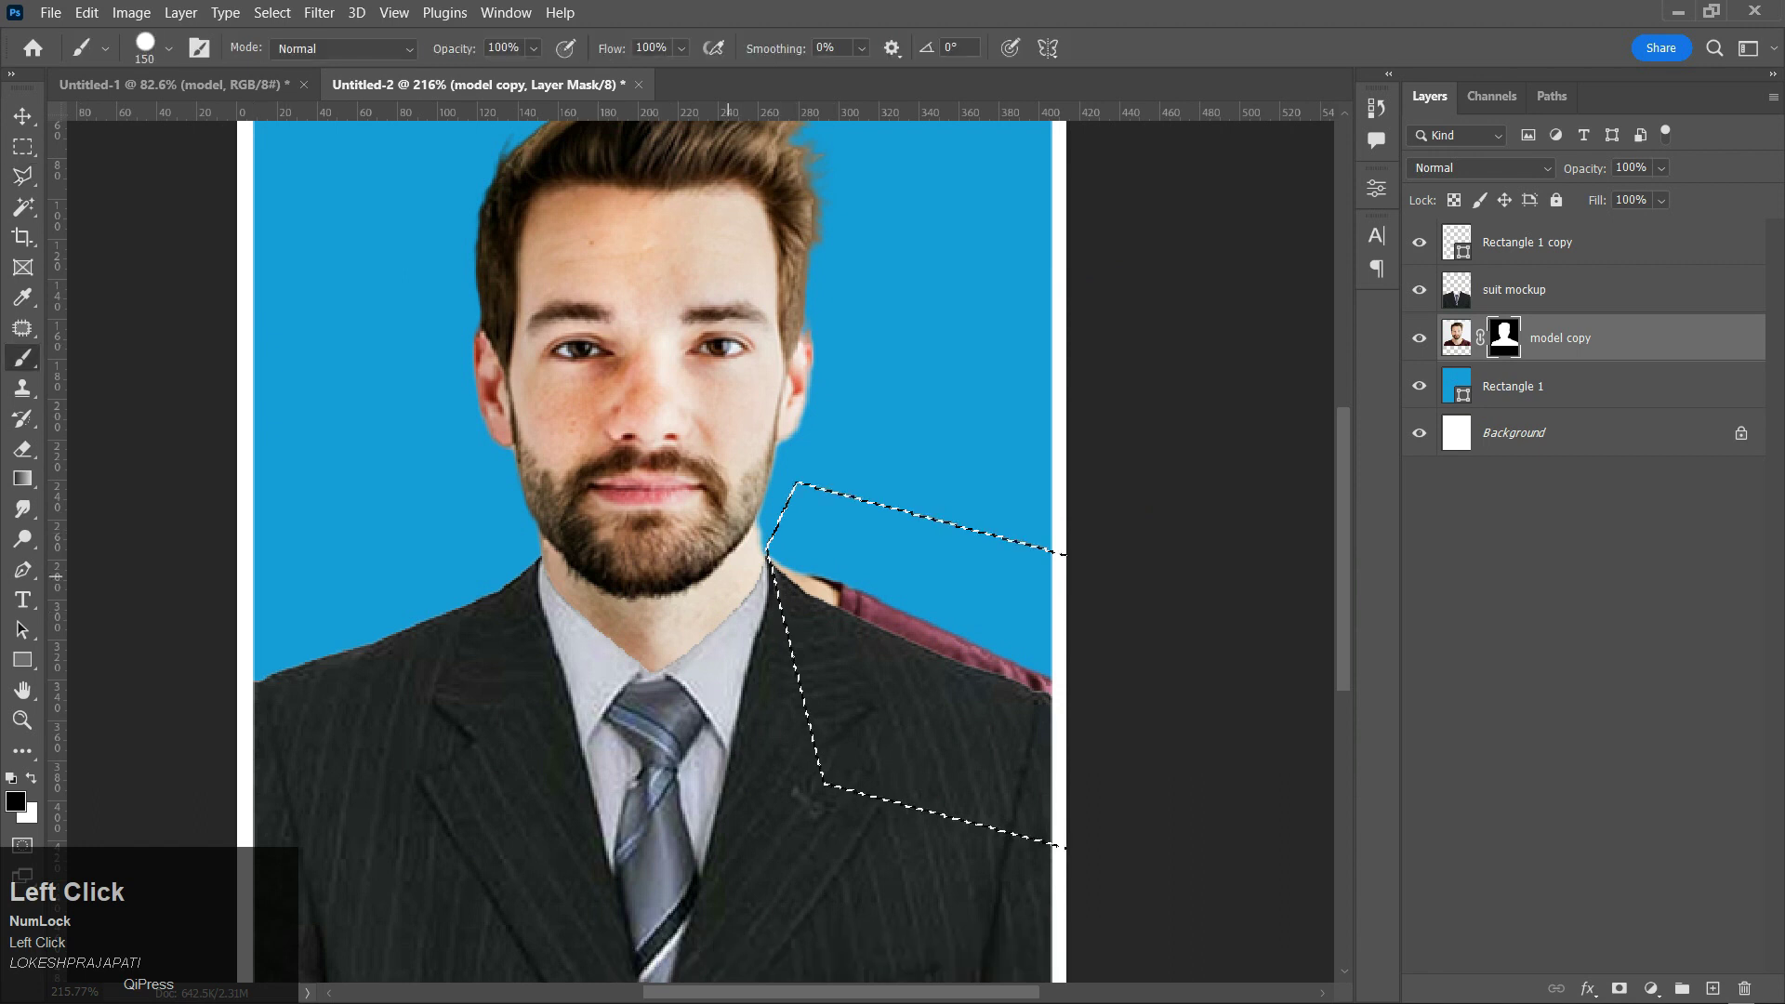
drag(729, 577, 797, 672)
key(ctrl+d)
scroll(700, 551, down, 3)
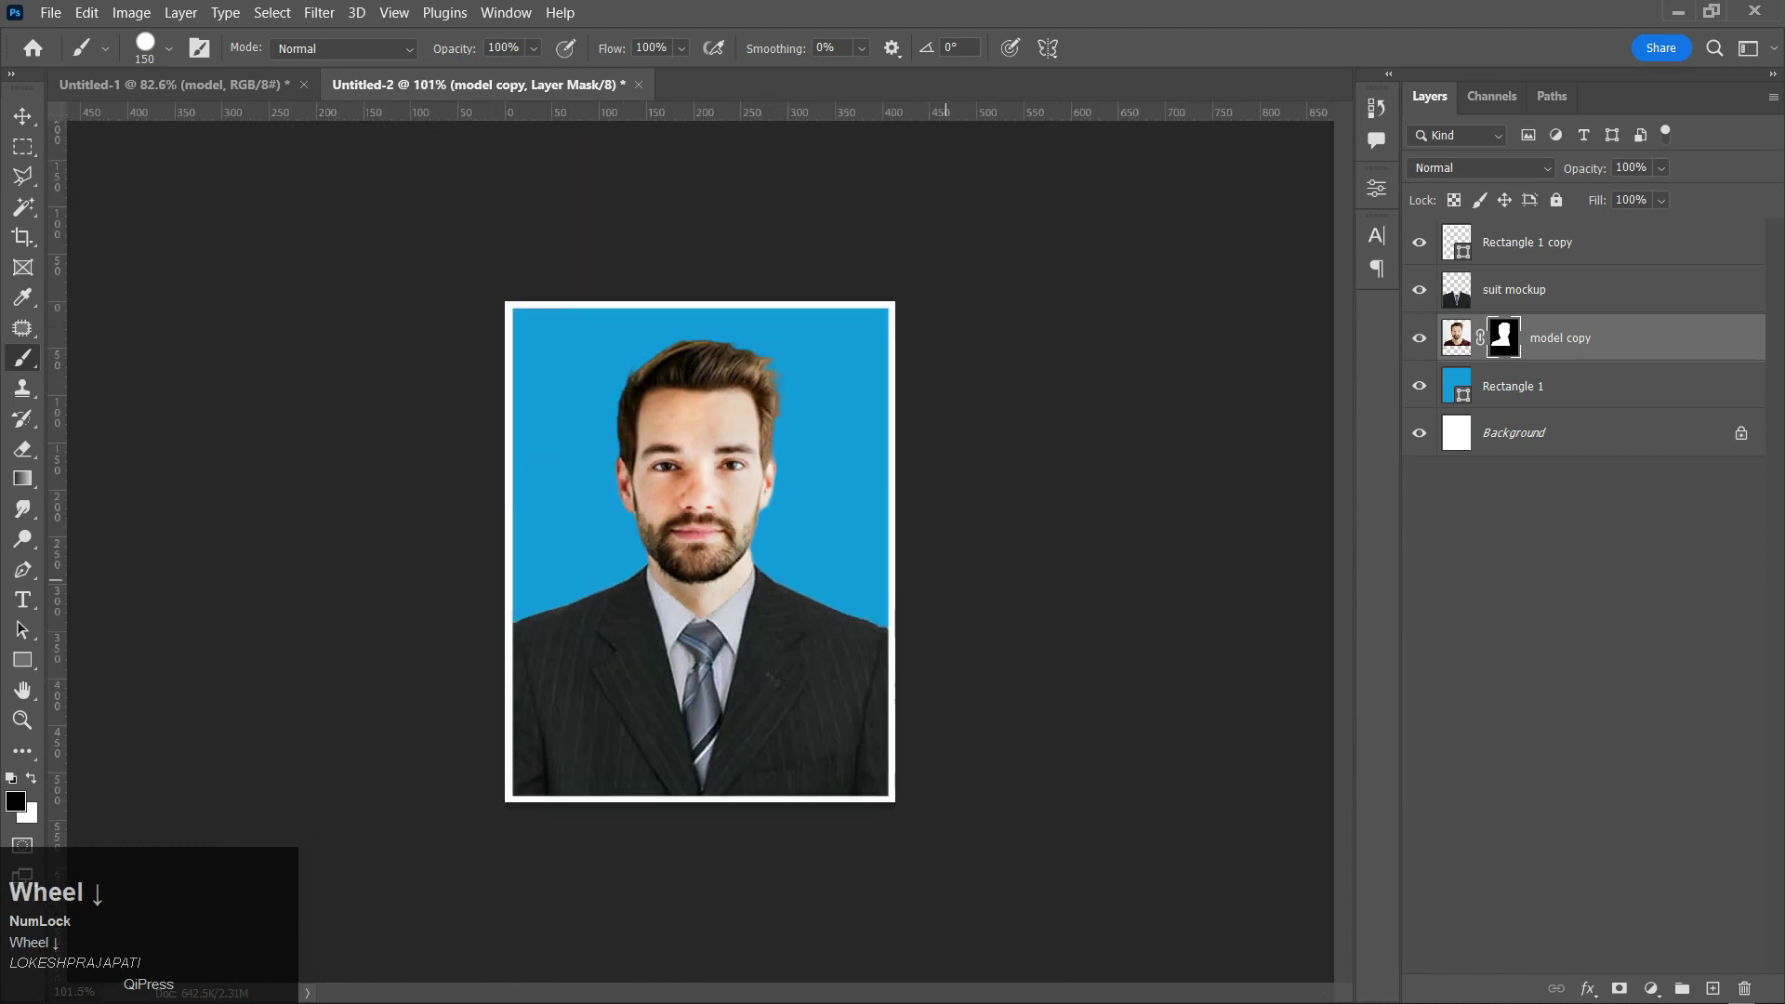
- Deselect the model layer and examine the whole passport photo, including the neck, collar and shoulder edges, at several magnifications
key(v)
click(1097, 379)
scroll(699, 552, up, 1)
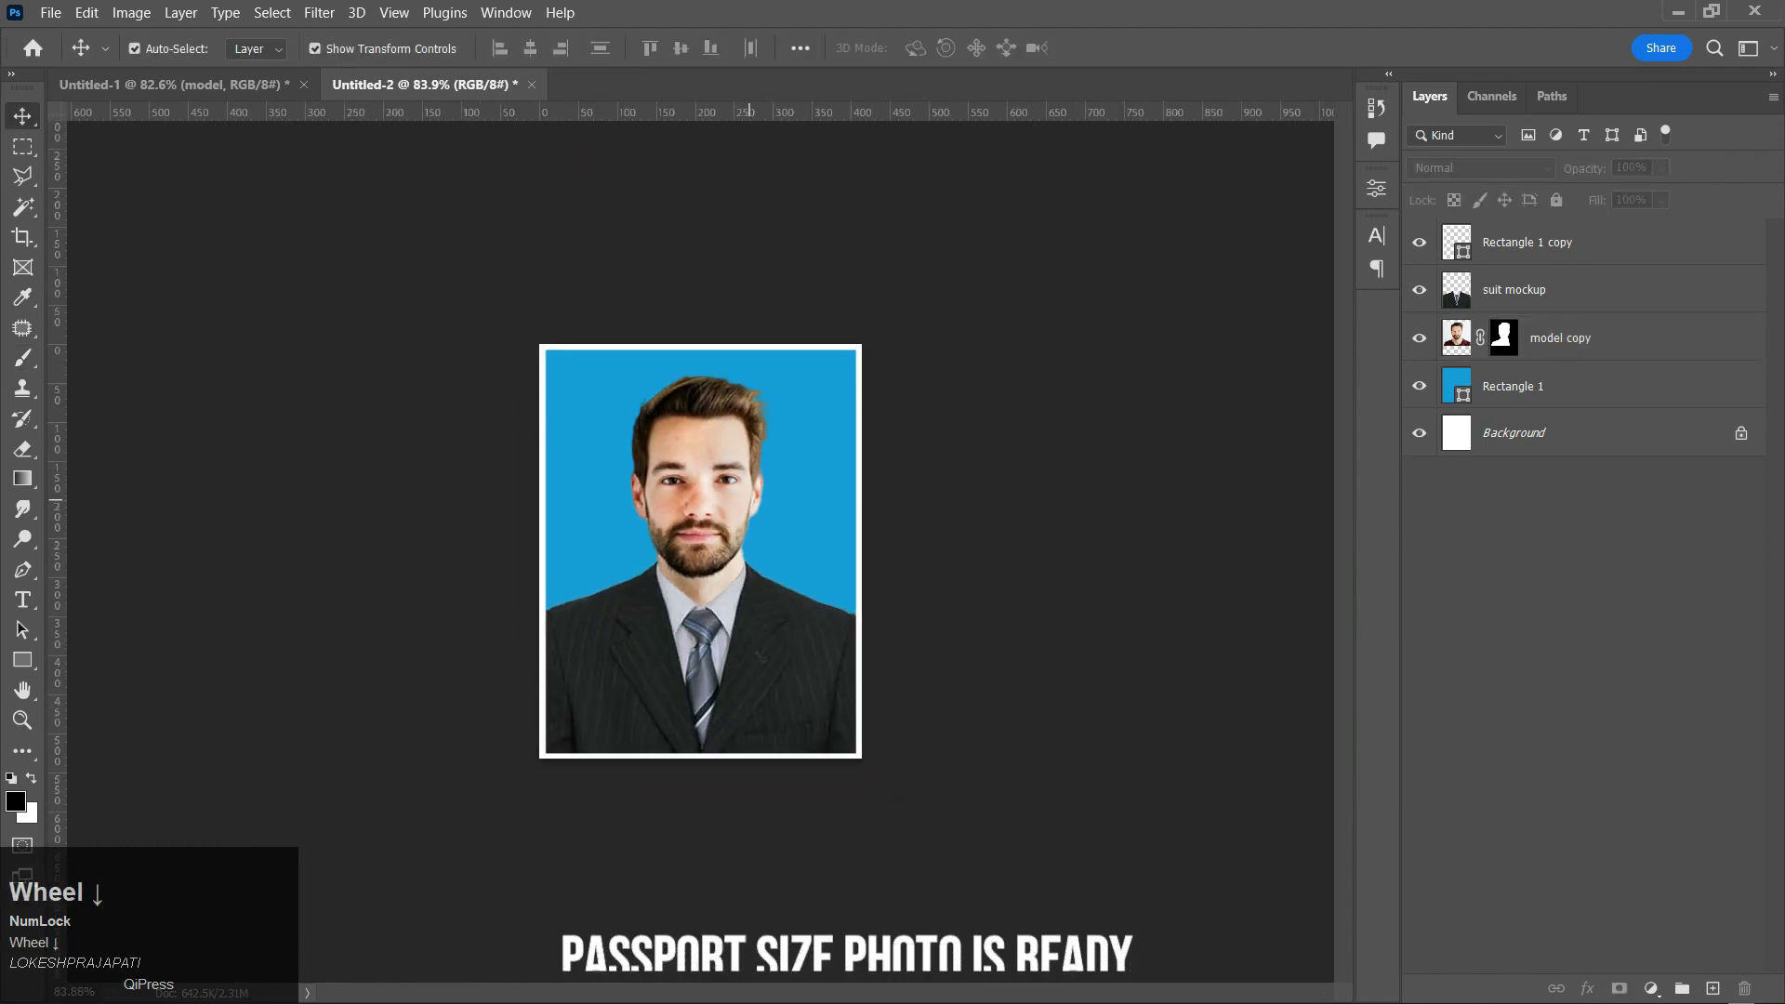
scroll(728, 397, down, 2)
scroll(728, 397, up, 3)
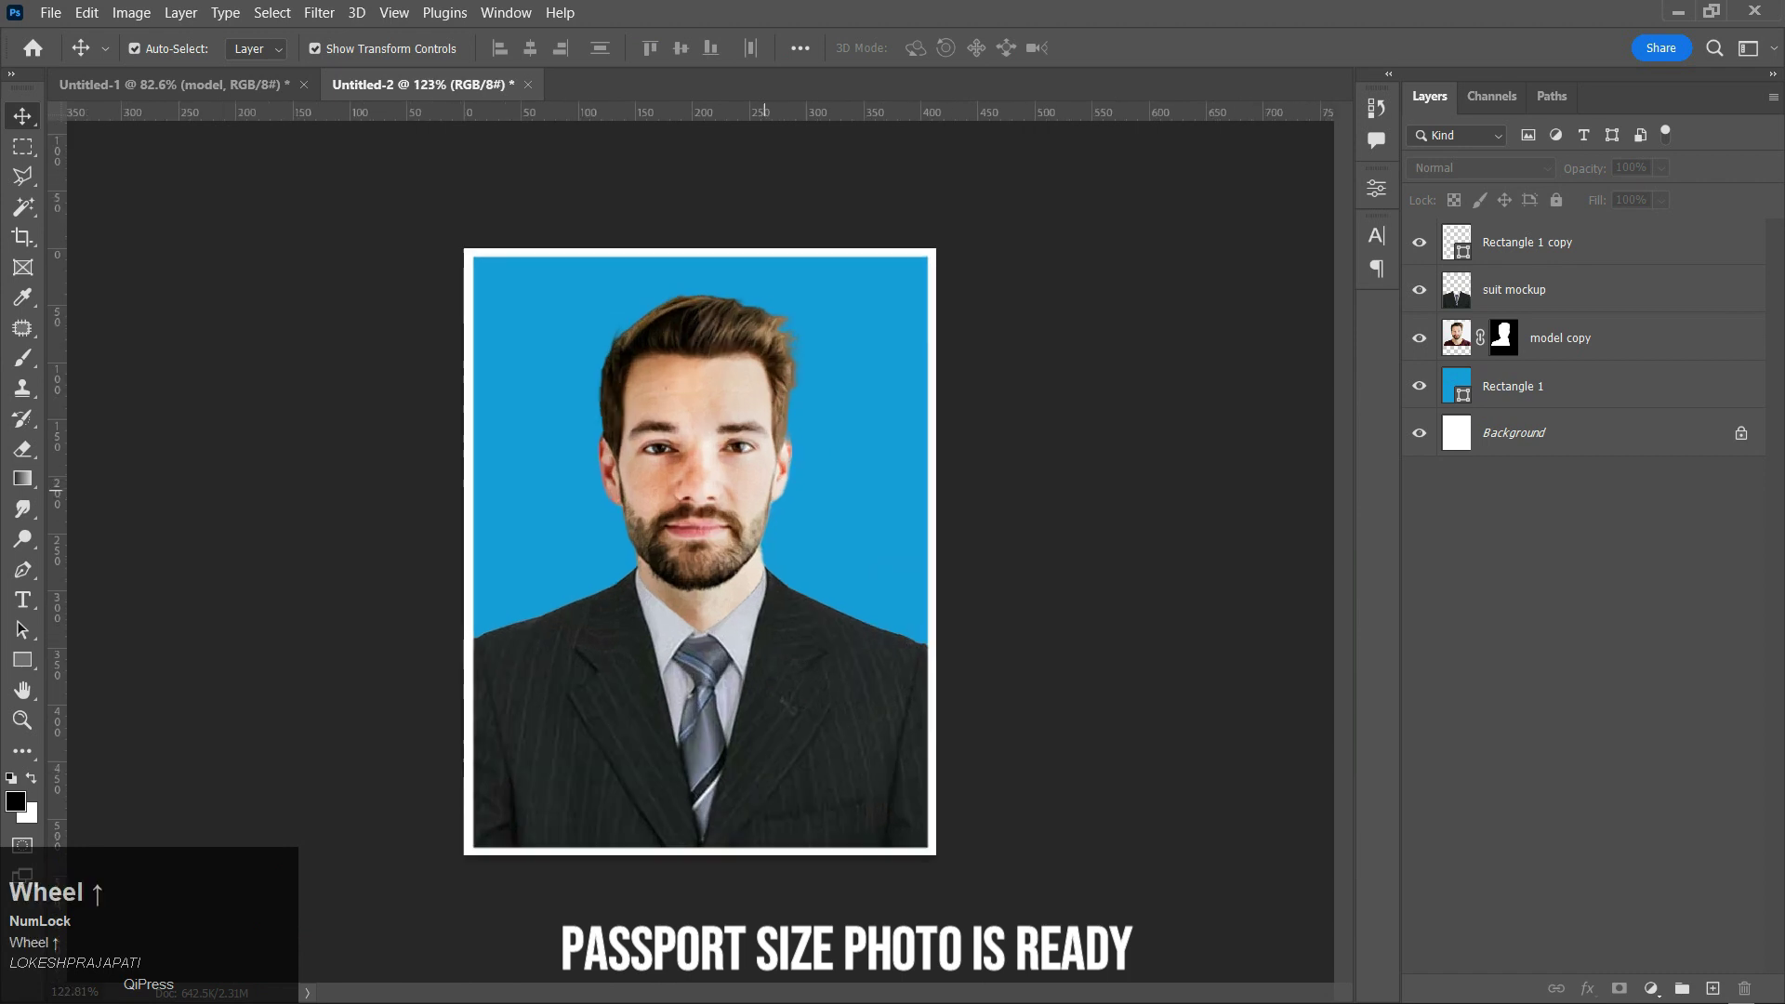
scroll(713, 392, up, 2)
scroll(703, 500, up, 2)
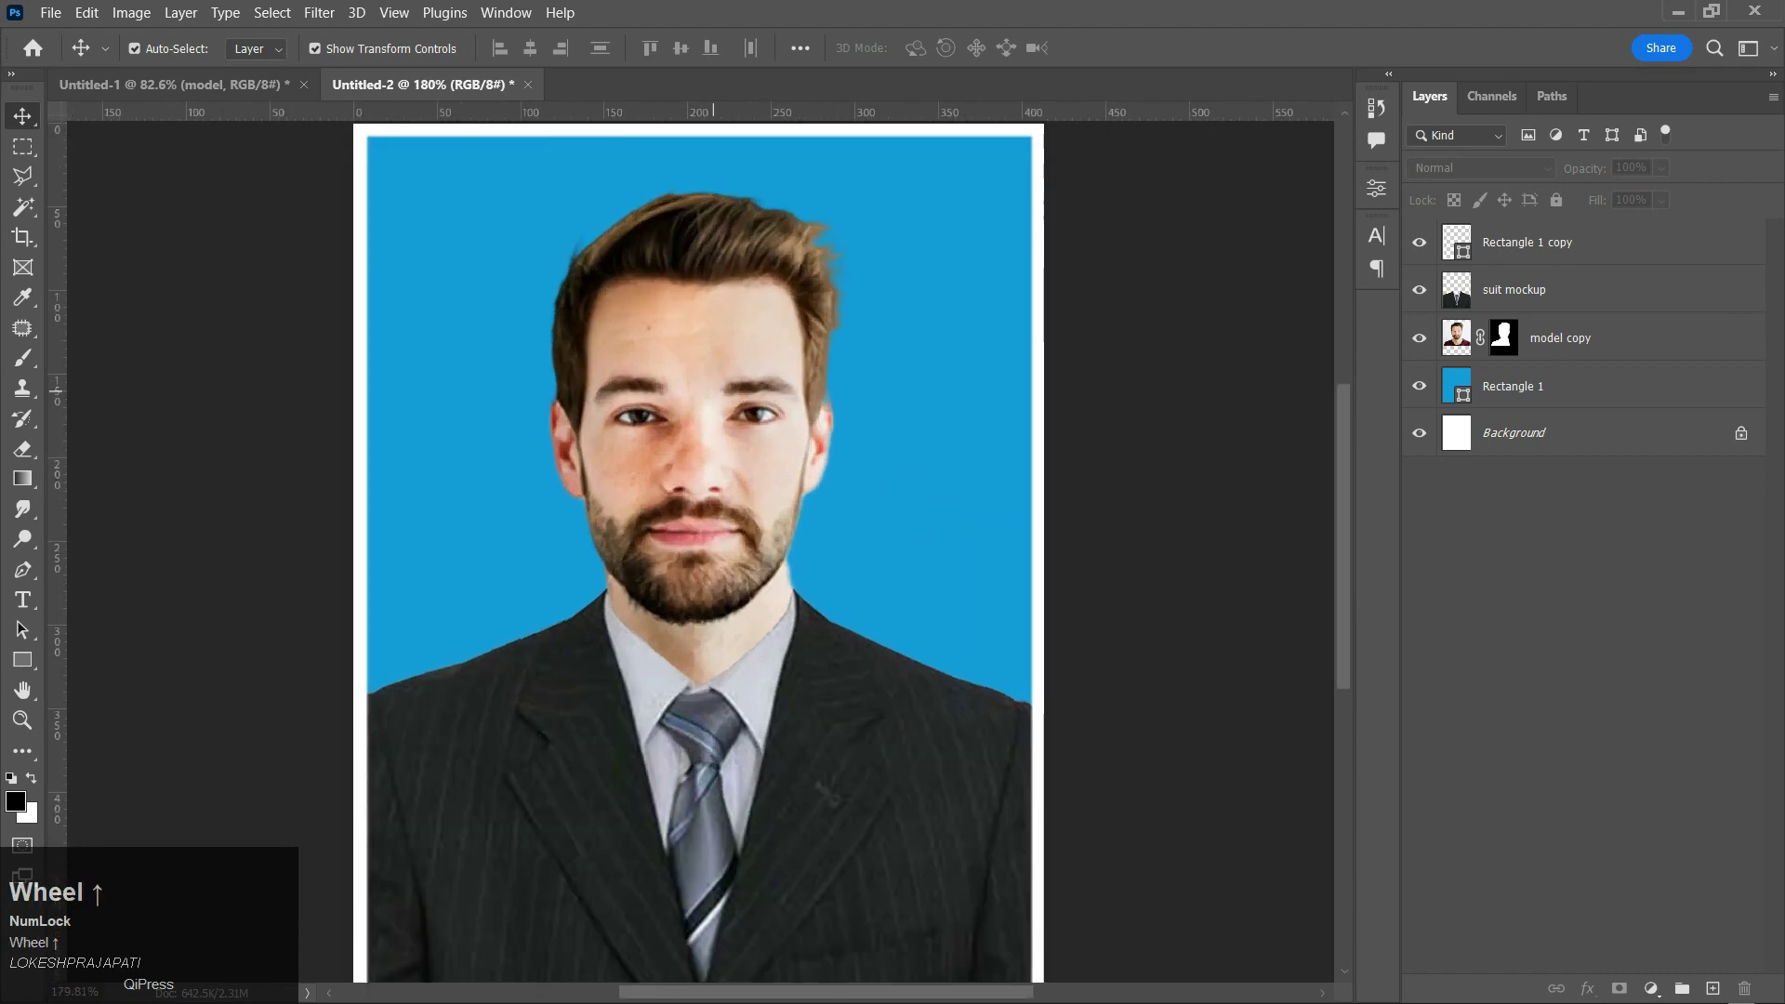
scroll(713, 391, down, 1)
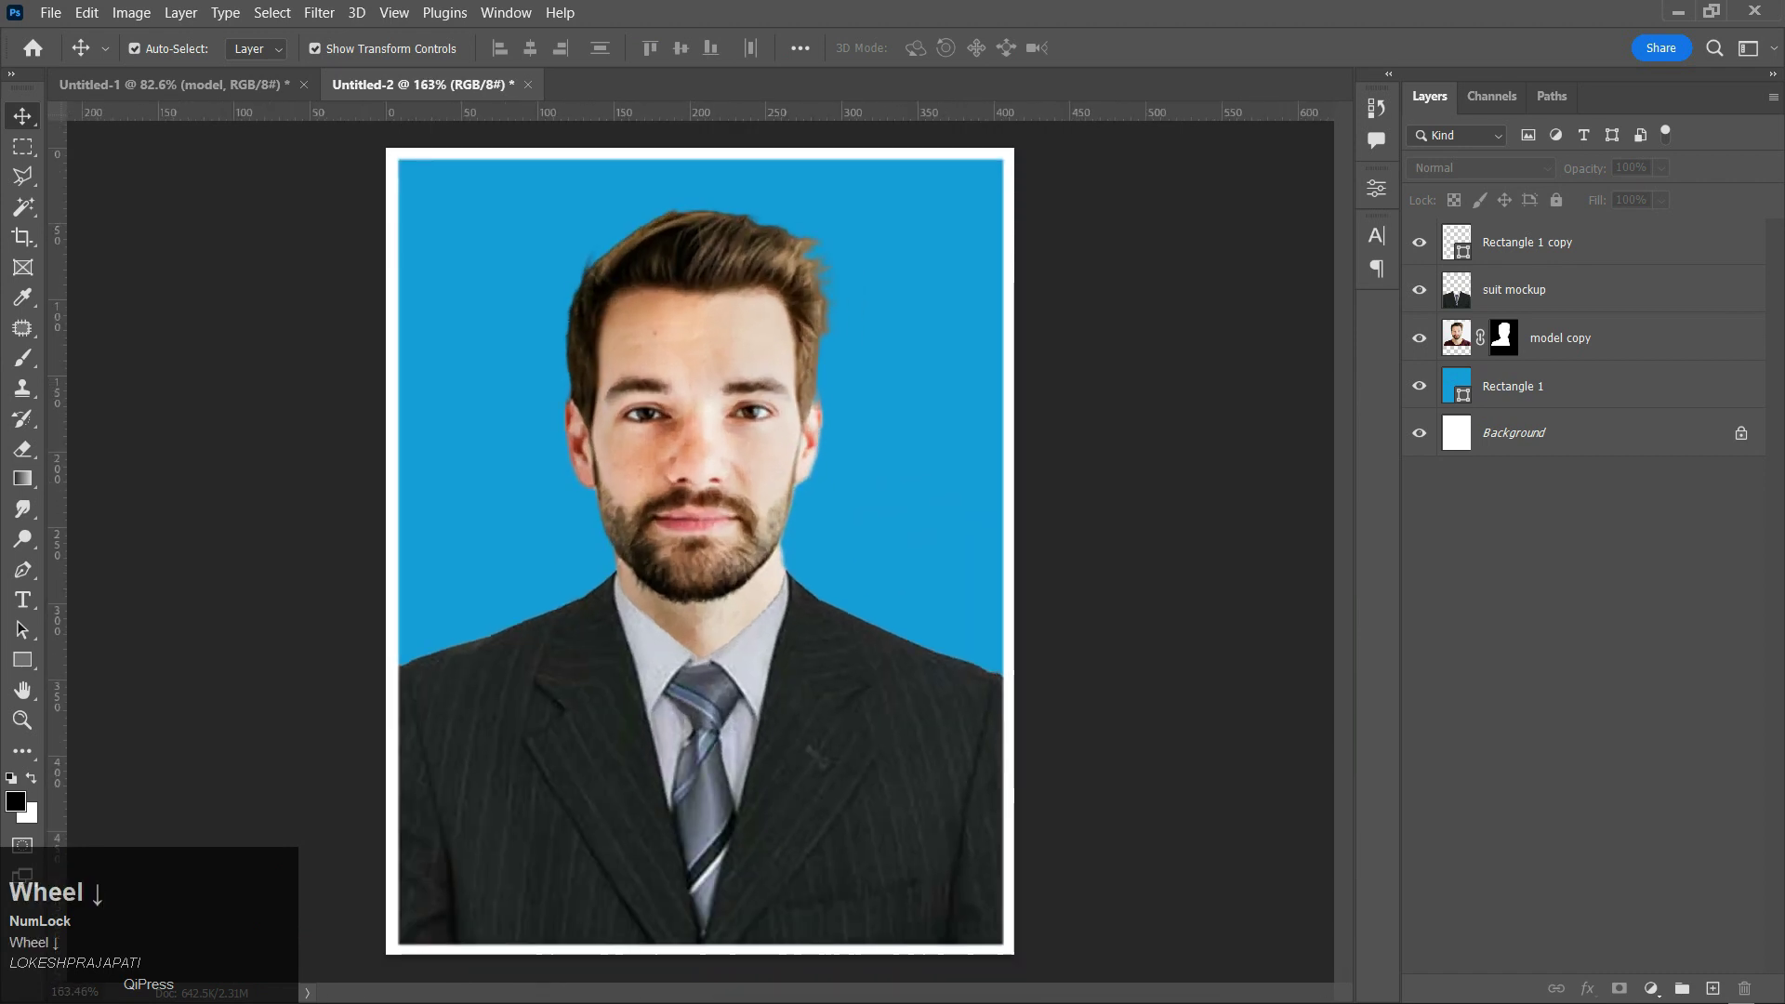
- Bake the model copy layer's mask into its pixels so that it becomes a plain layer without a mask
click(1571, 337)
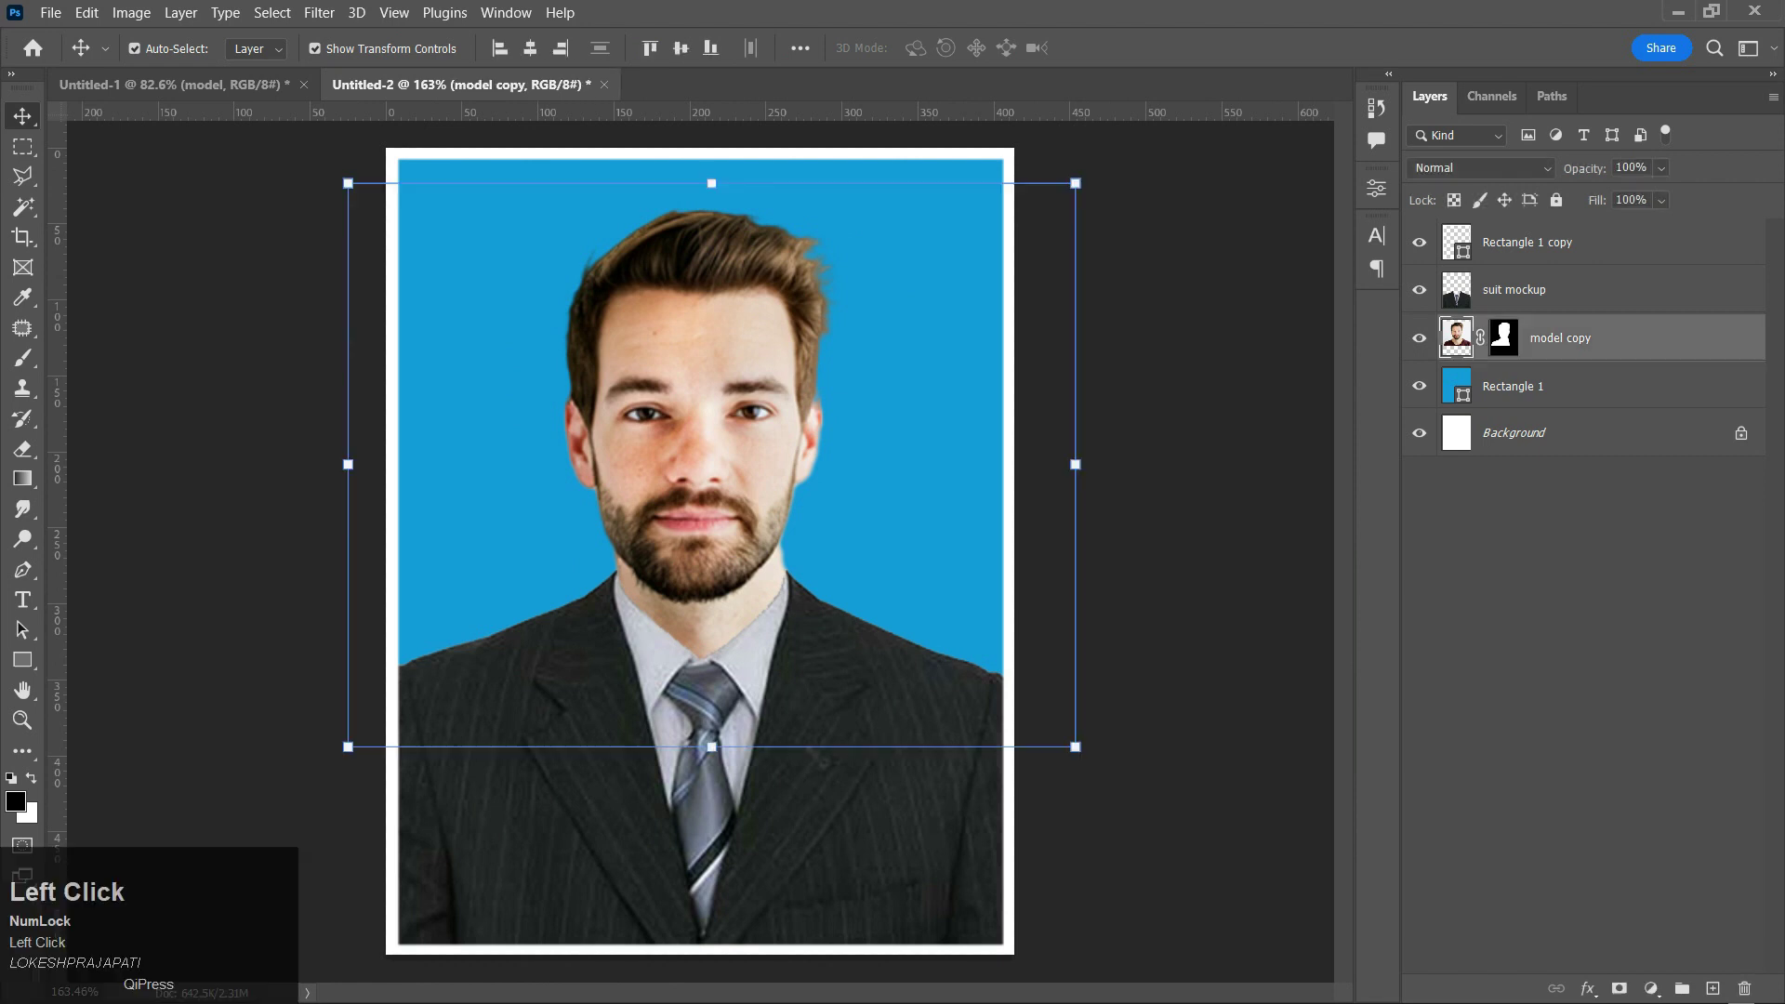
right_click(1572, 338)
click(1338, 347)
right_click(1571, 337)
click(1320, 483)
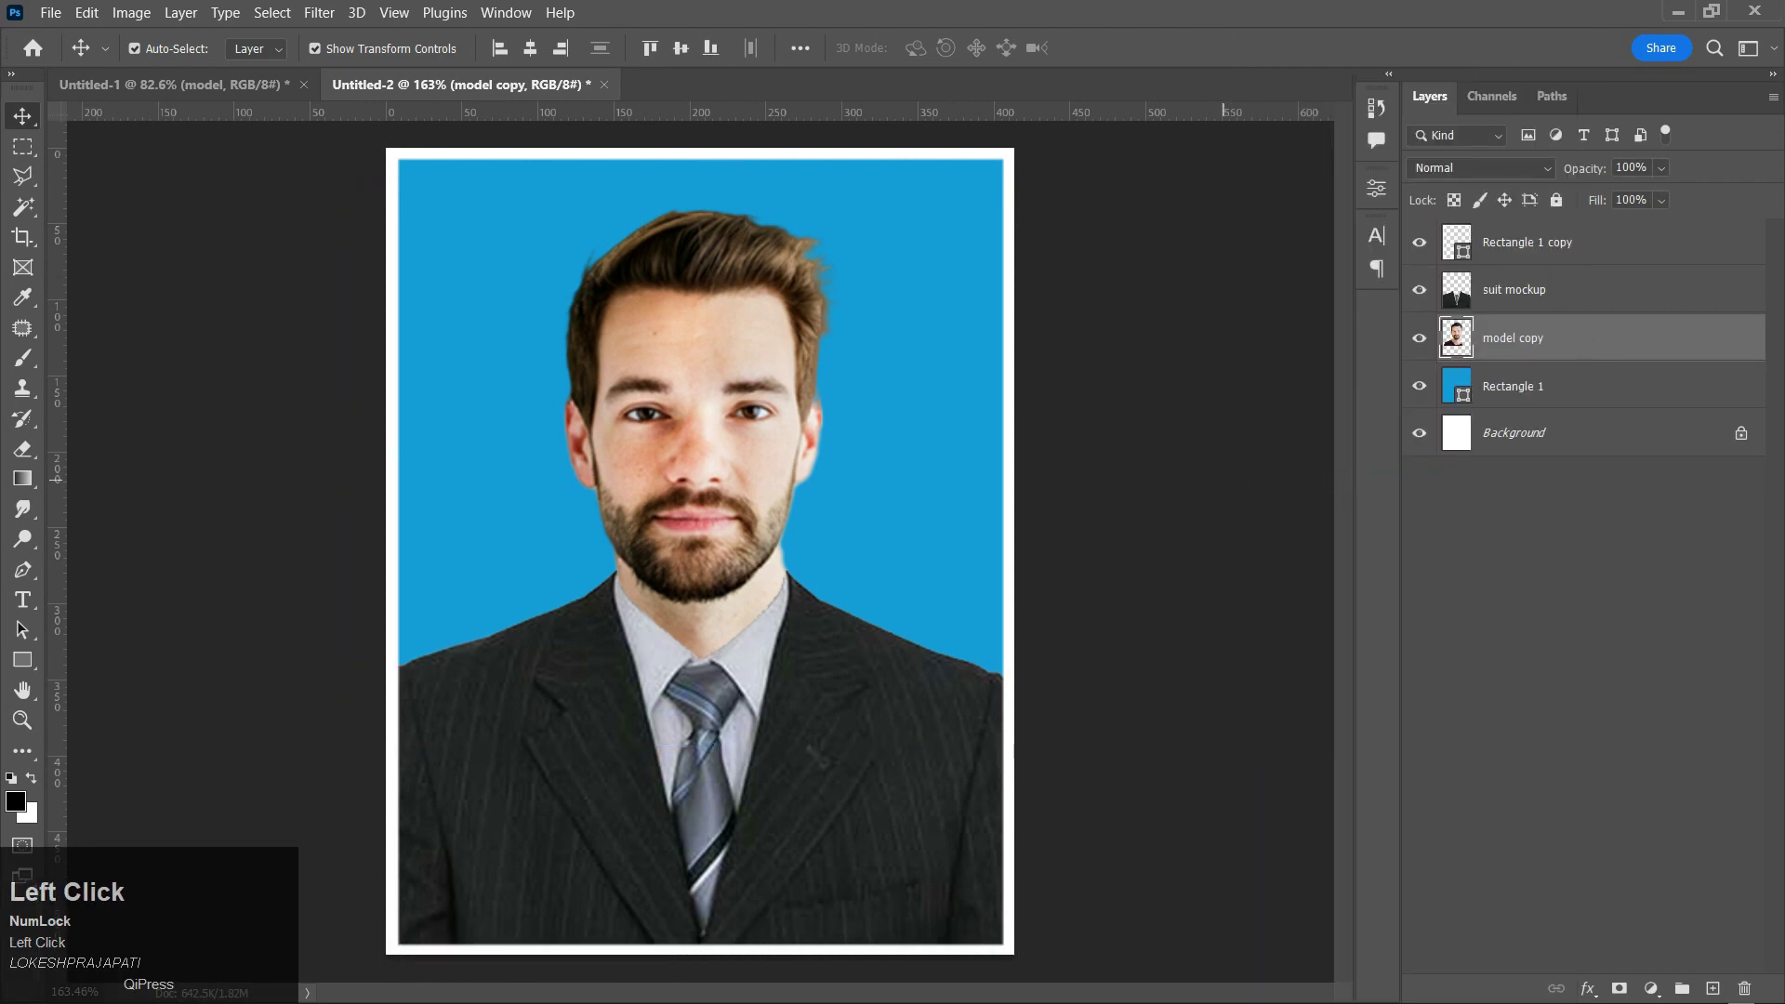
scroll(700, 557, down, 3)
scroll(700, 551, up, 3)
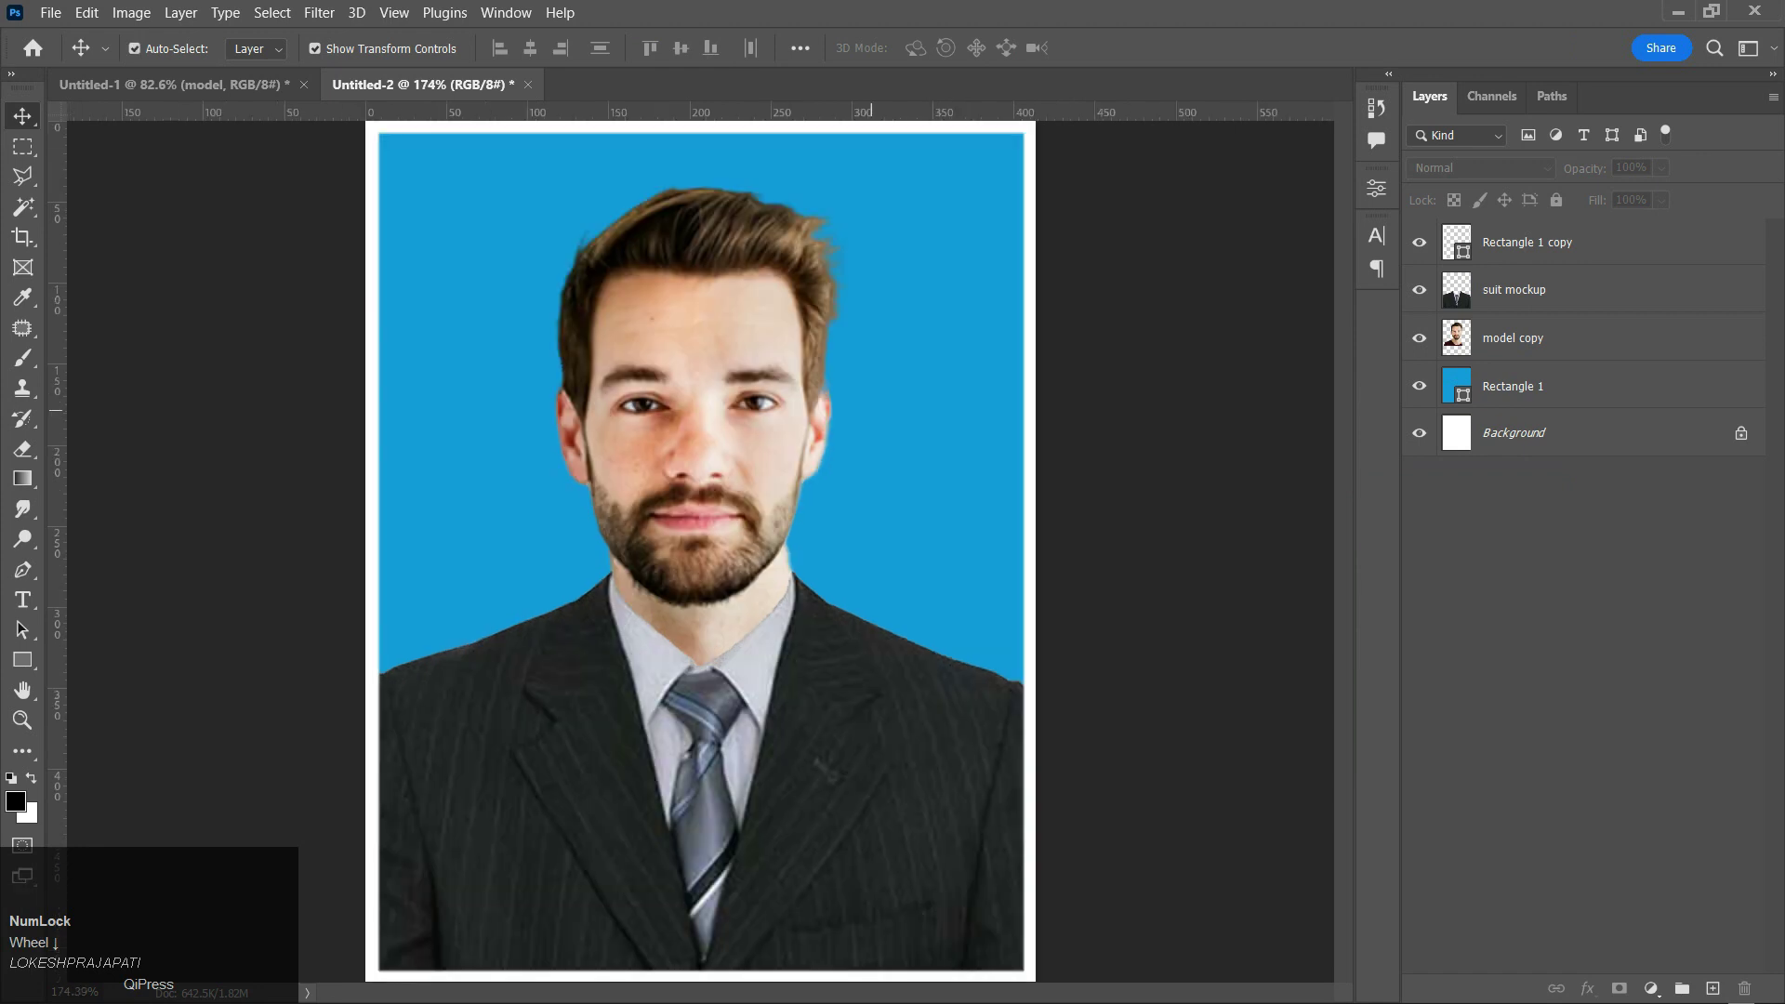